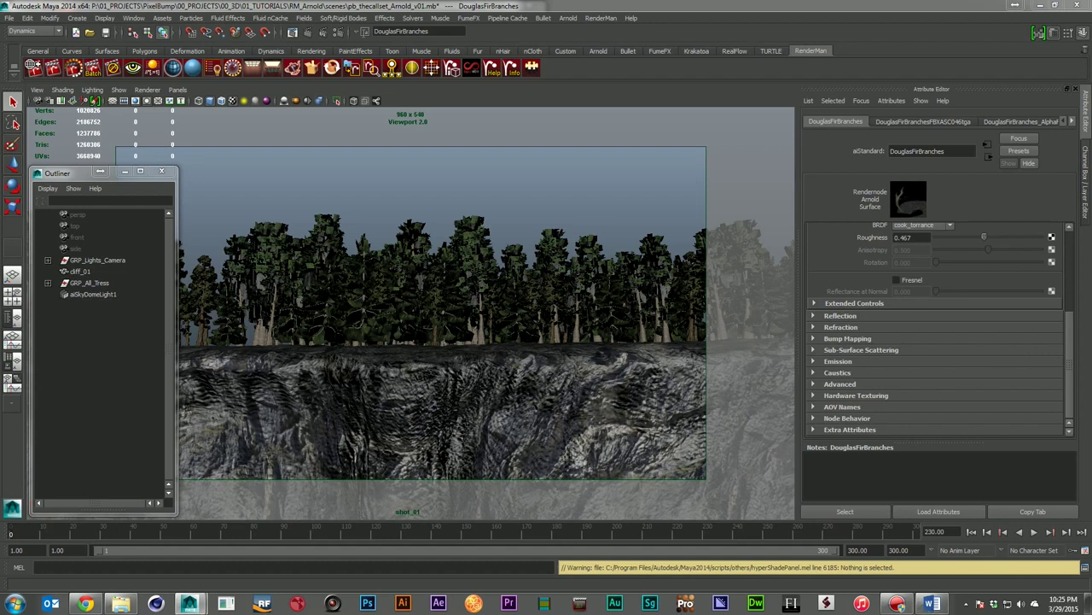
Bring the Hypershade into view and examine the color and alpha file textures connected to the DouglasFirBranches shader.
{"action": "left_click_drag", "start_coordinate": [1024, 256], "coordinate": [394, 423]}
{"action": "left_click_drag", "start_coordinate": [474, 426], "coordinate": [559, 273]}
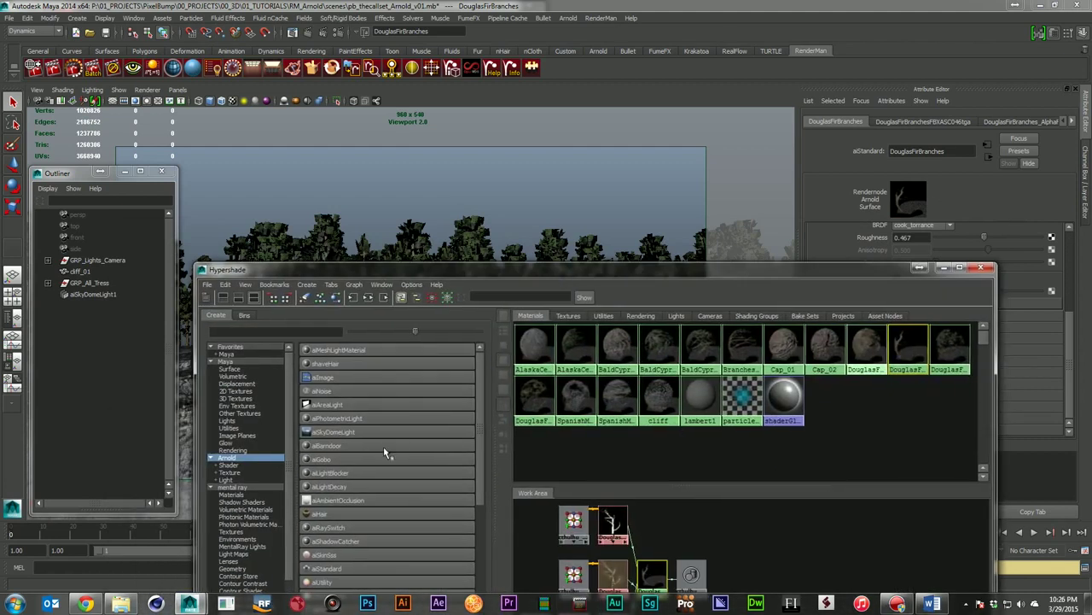
{"action": "left_click_drag", "start_coordinate": [451, 268], "coordinate": [463, 130]}
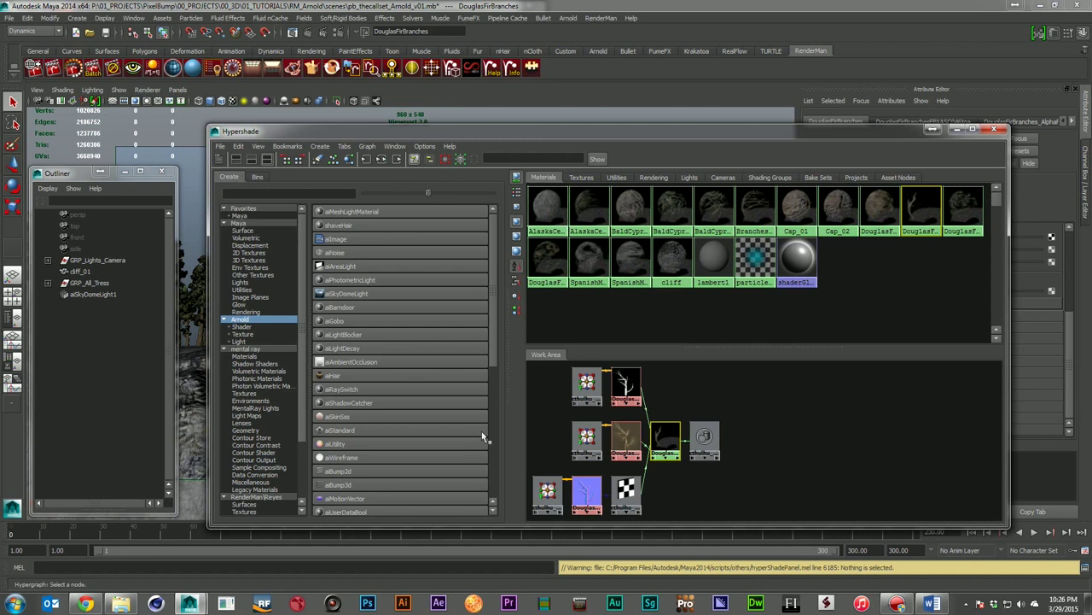
{"action": "left_click_drag", "start_coordinate": [856, 133], "coordinate": [635, 122]}
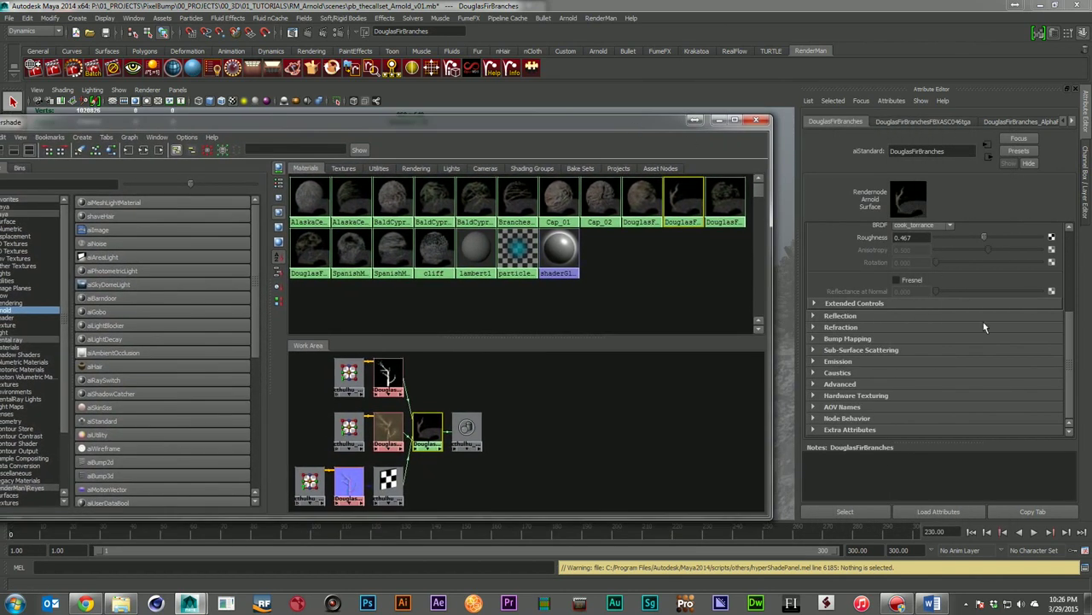
{"action": "scroll", "coordinate": [983, 322], "scroll_direction": "up", "scroll_amount": 5}
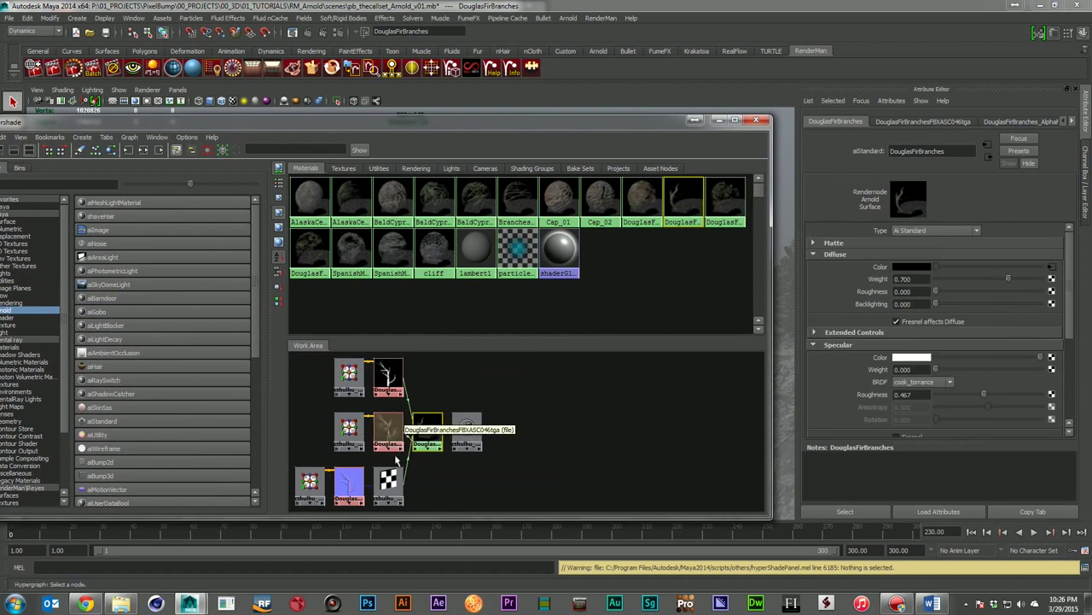
{"action": "left_click", "coordinate": [427, 431]}
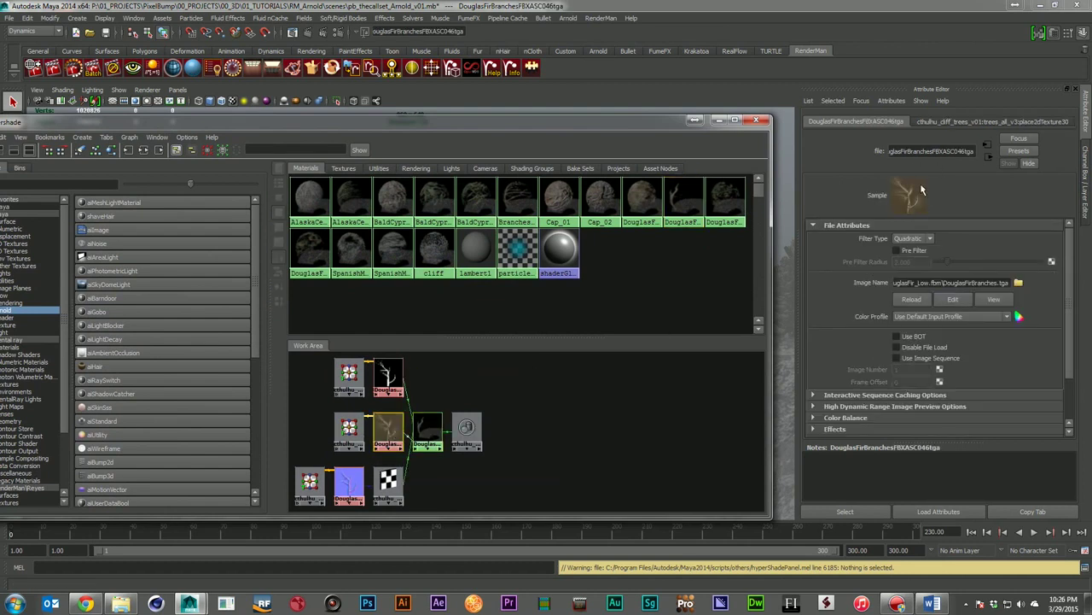
{"action": "left_click", "coordinate": [431, 425]}
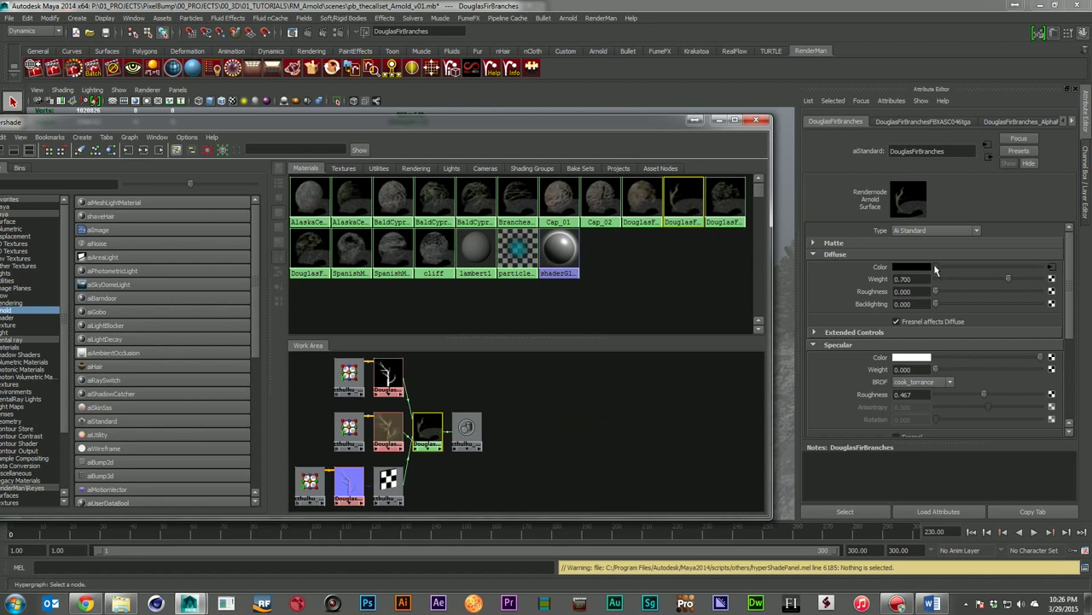
{"action": "left_click", "coordinate": [389, 377]}
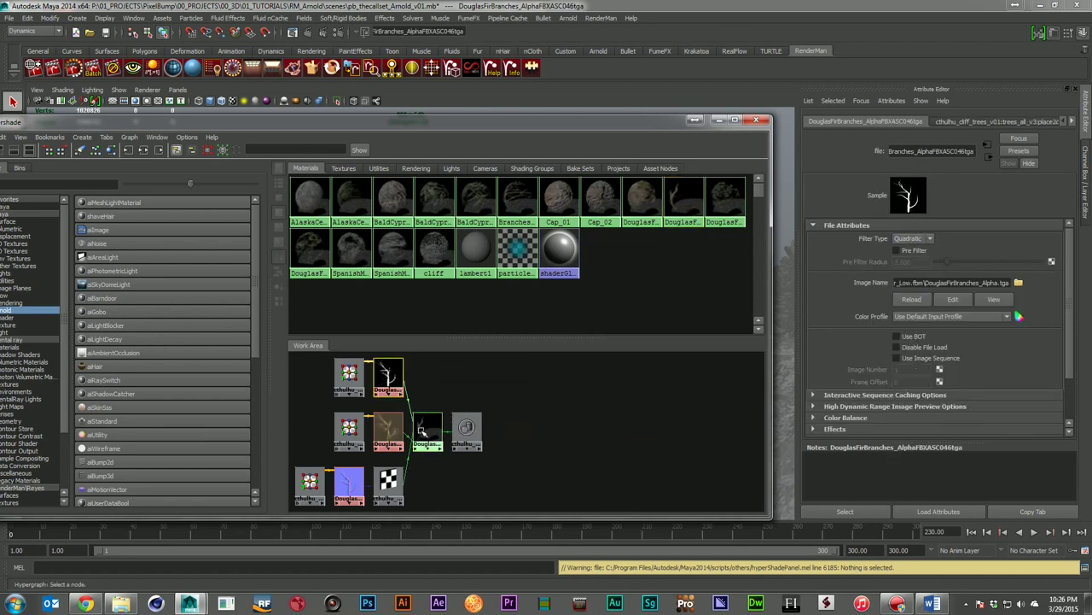
{"action": "left_click", "coordinate": [422, 431]}
Examine the DouglasFirBranches shader's refraction opacity and bump mapping connections, including the bump2d node.
{"action": "scroll", "coordinate": [896, 315], "scroll_direction": "down", "scroll_amount": 5}
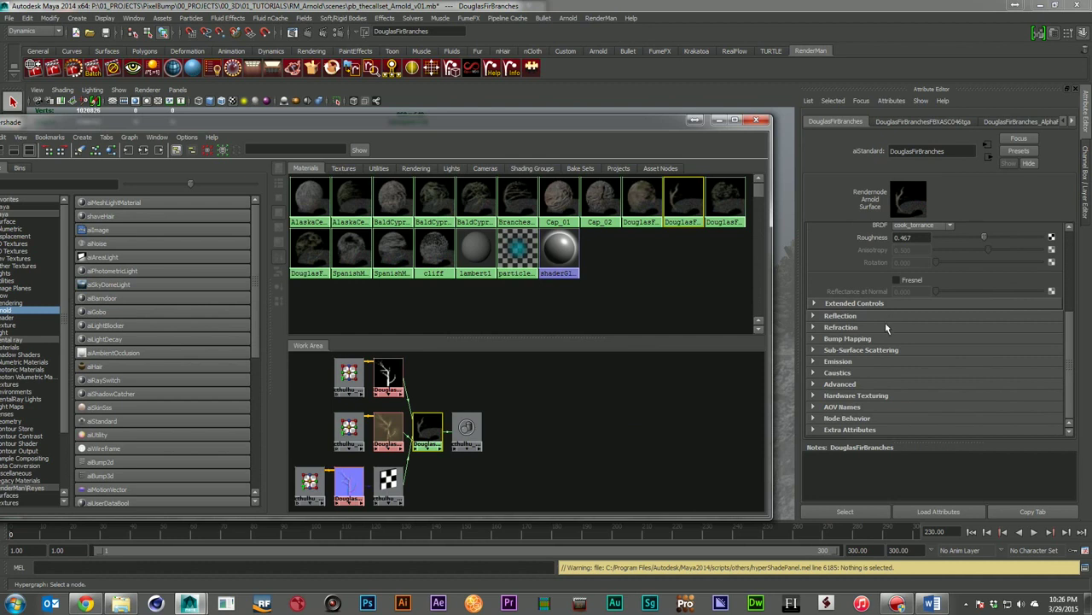
{"action": "left_click", "coordinate": [886, 327]}
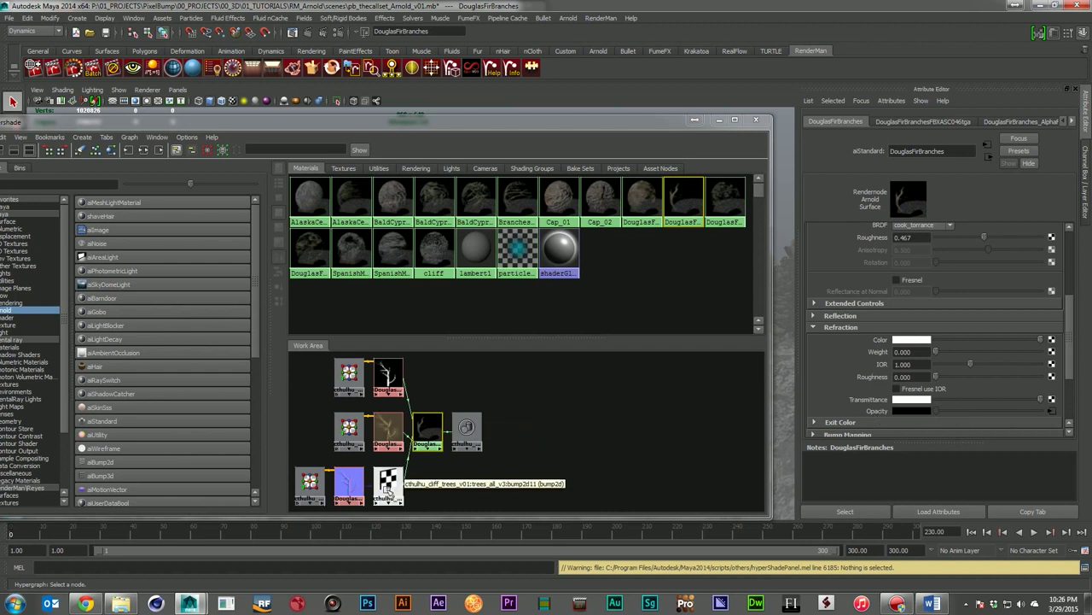
{"action": "scroll", "coordinate": [868, 257], "scroll_direction": "down", "scroll_amount": 3}
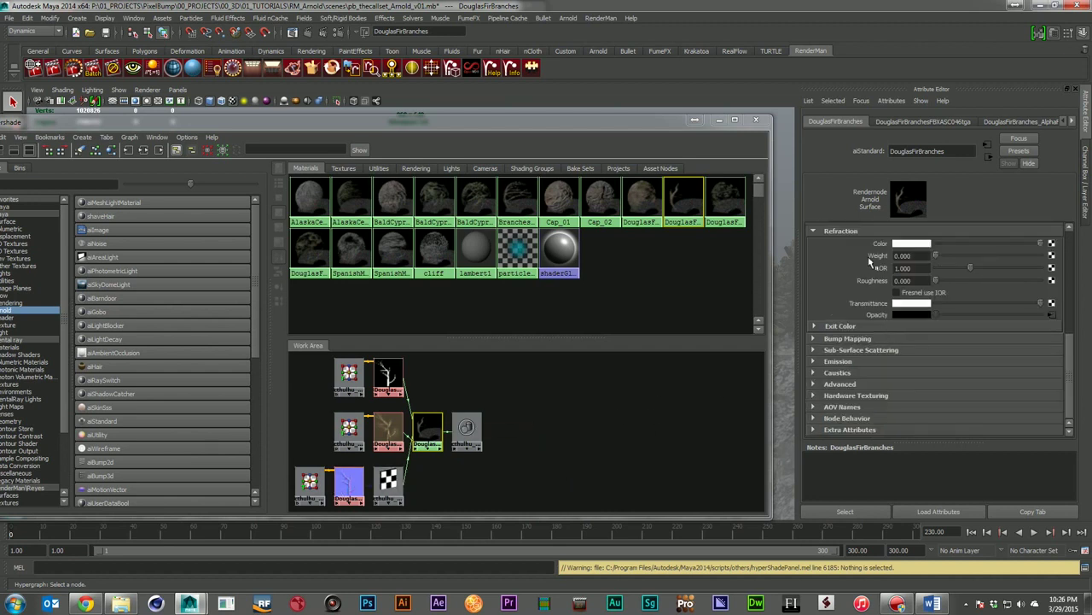
{"action": "left_click", "coordinate": [868, 339]}
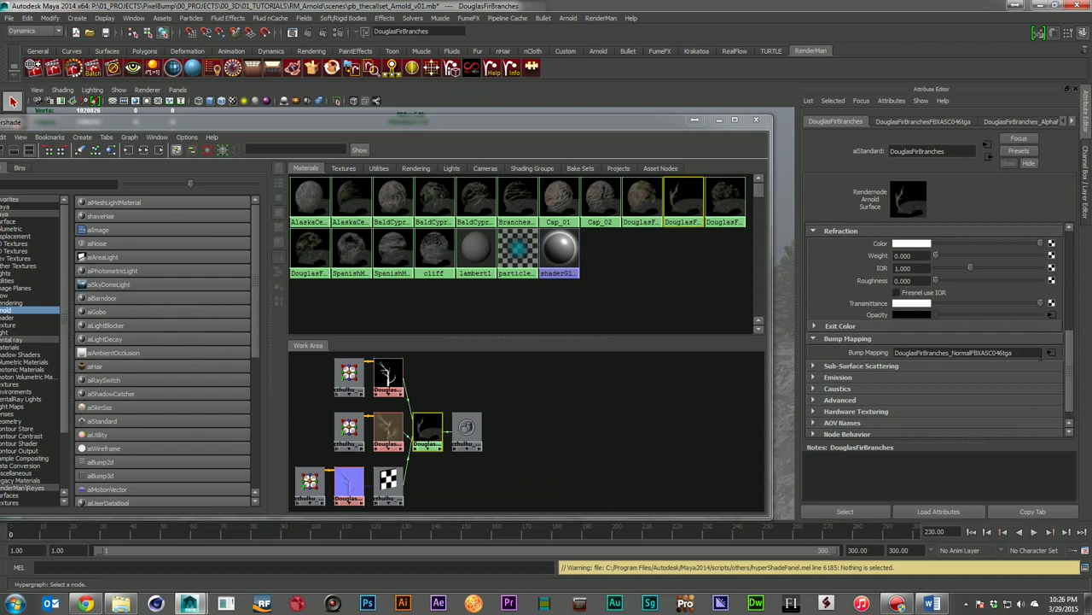
{"action": "left_click", "coordinate": [388, 482]}
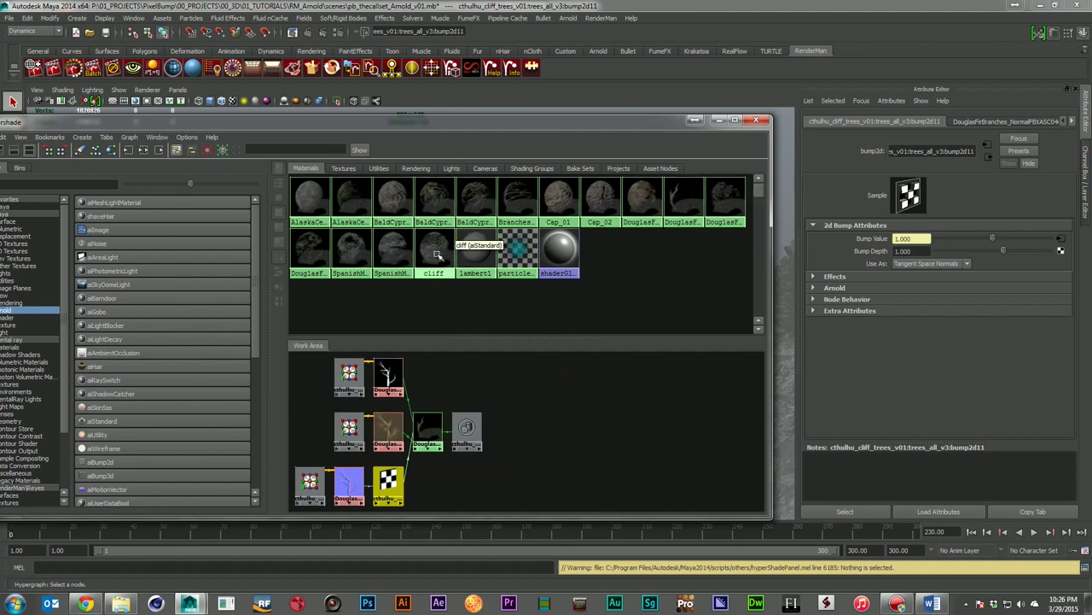
Graph the AlaskaCedarBark and Cap_01 material networks for inspection and clear the Hypershade from the viewport.
{"action": "left_click", "coordinate": [309, 199]}
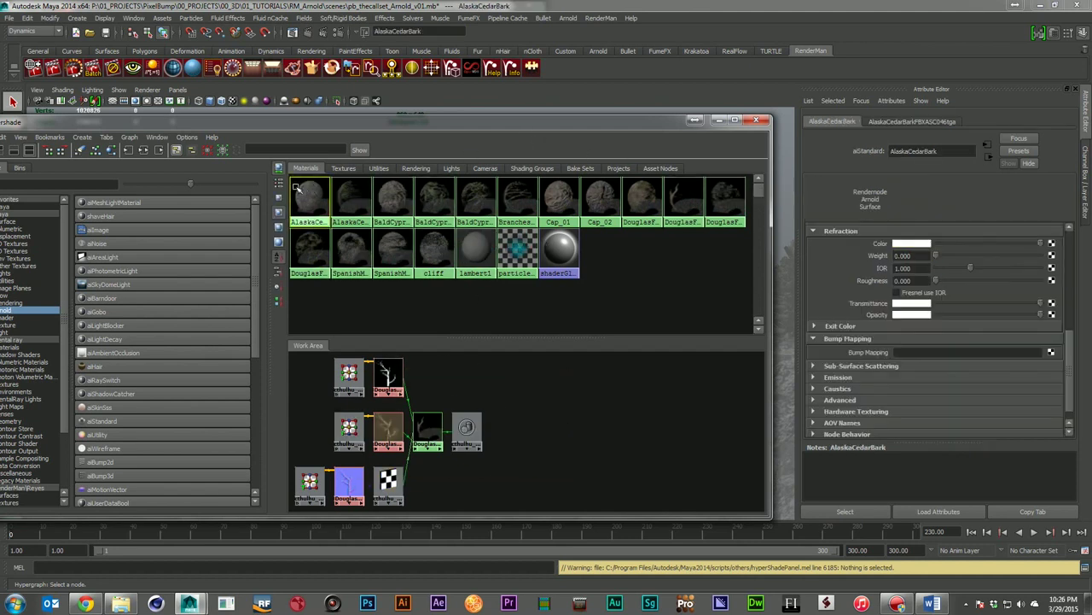
{"action": "left_click", "coordinate": [177, 151]}
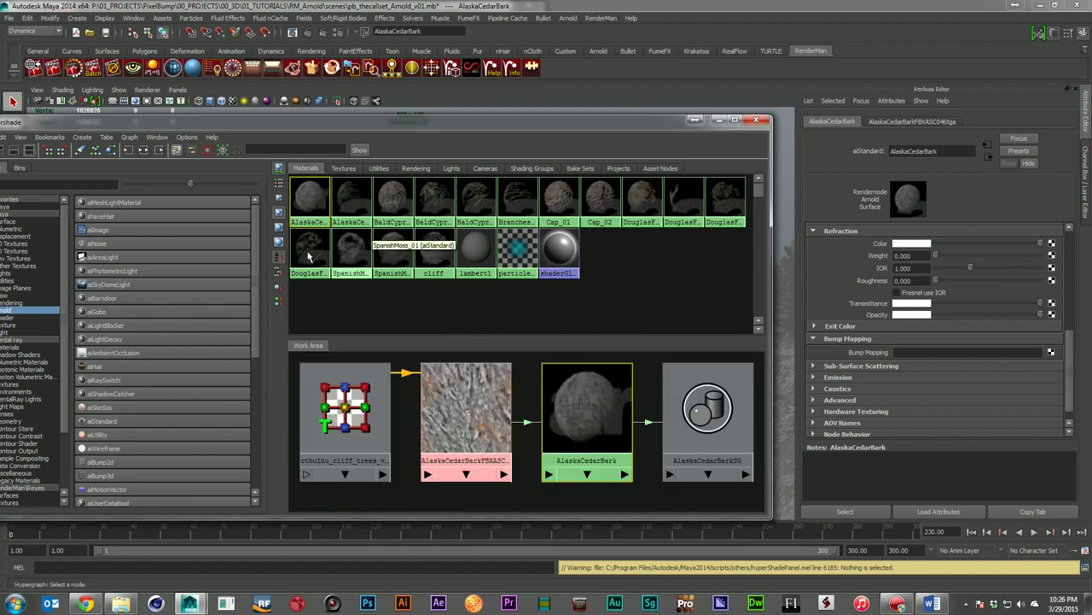
{"action": "left_click", "coordinate": [559, 199]}
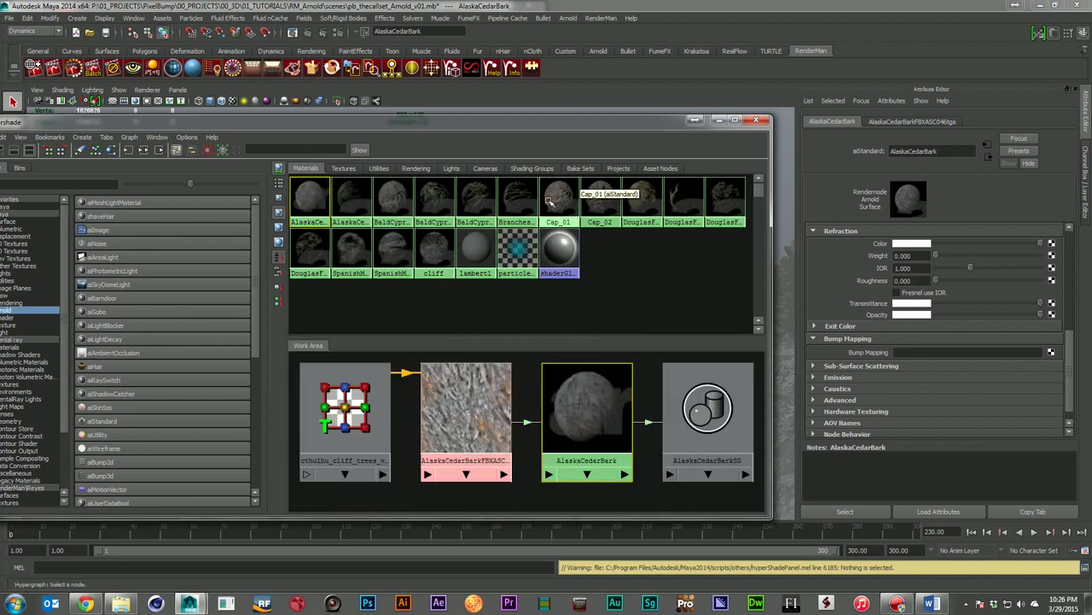
{"action": "left_click", "coordinate": [144, 150]}
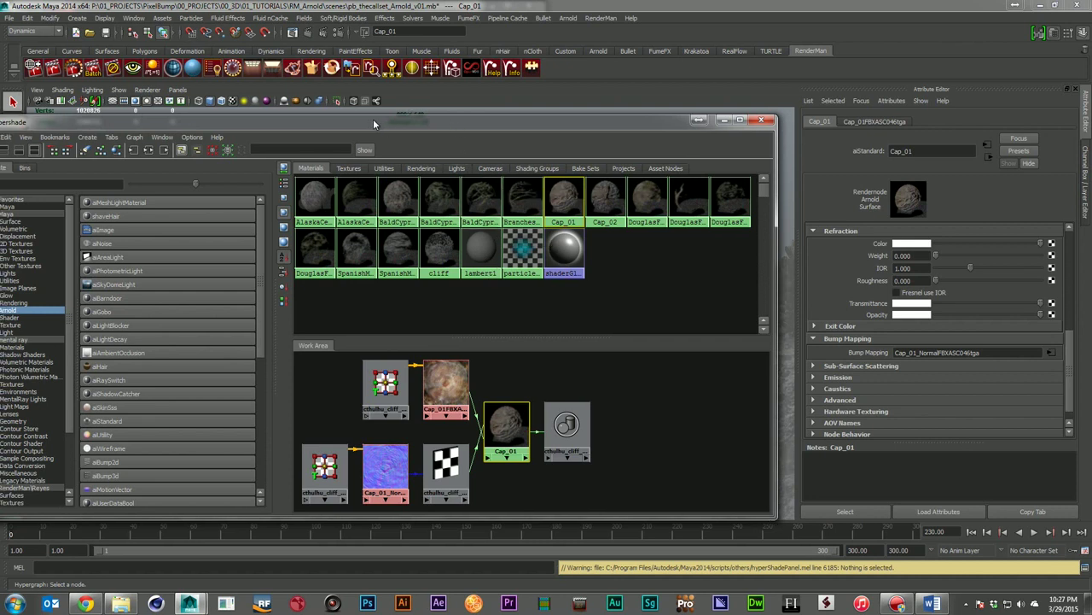
{"action": "key", "text": "alt+F4"}
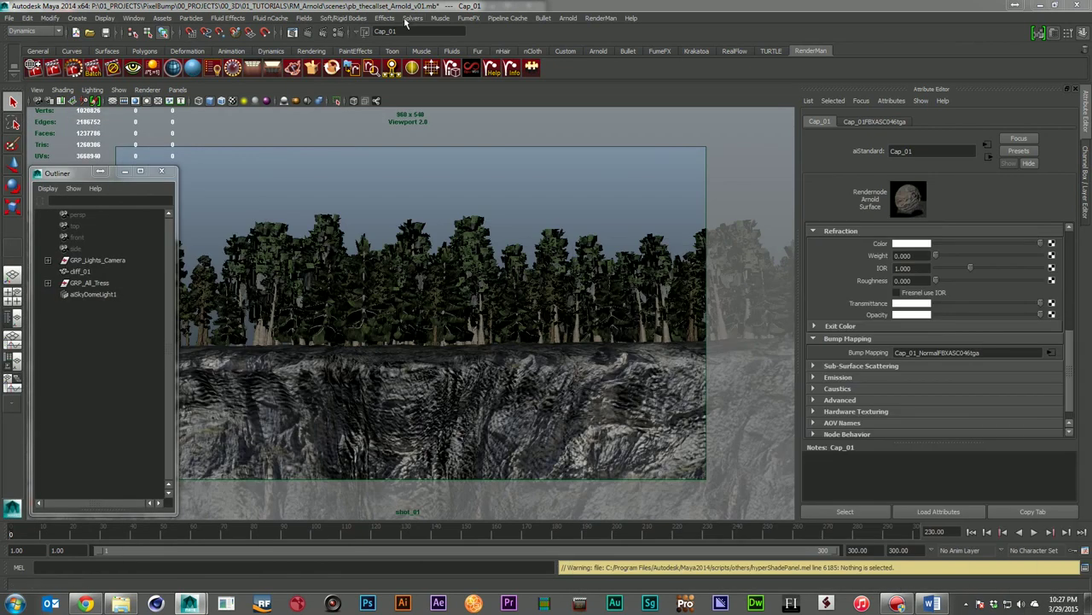
Graph the aiSkyDomeLight1 network and examine the HDR image assigned to its file node, clearing the Hypershade away when finished.
{"action": "left_click", "coordinate": [569, 17]}
{"action": "mouse_move", "coordinate": [598, 49]}
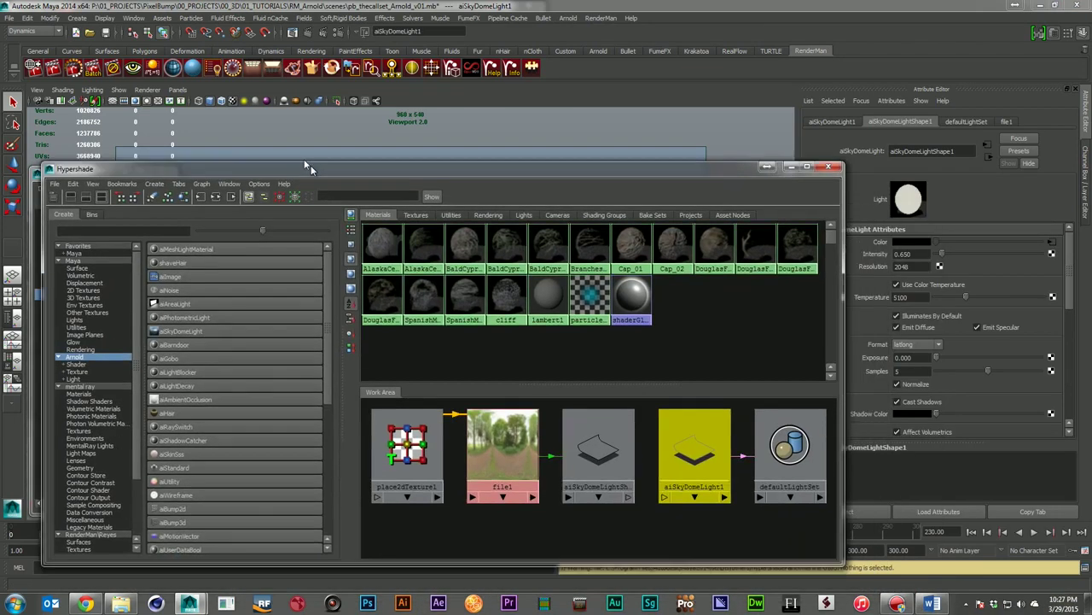
{"action": "left_click_drag", "start_coordinate": [311, 165], "coordinate": [262, 140]}
{"action": "left_click", "coordinate": [482, 418]}
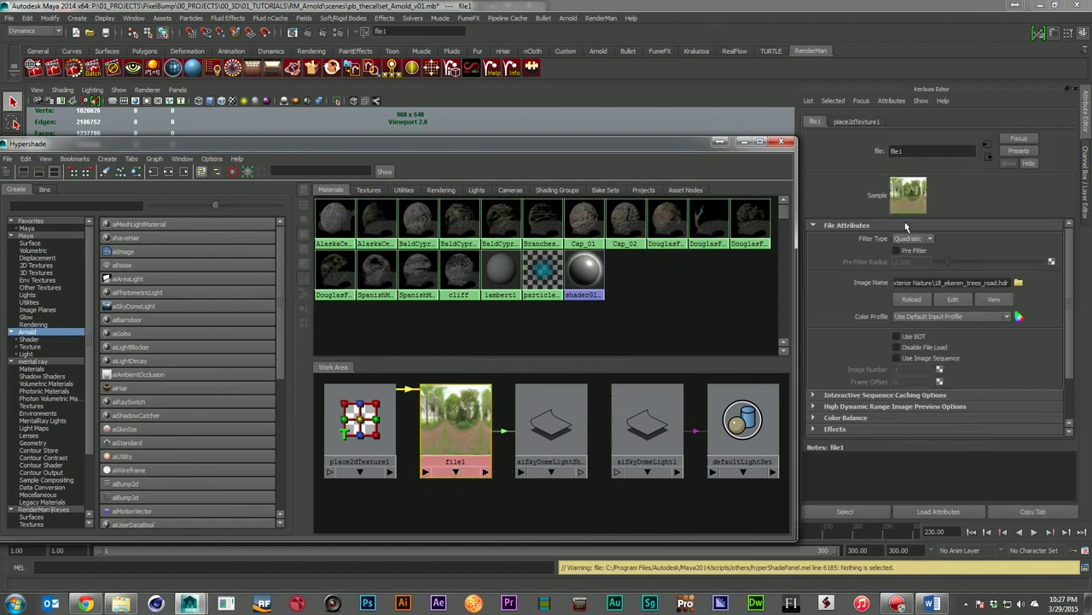
{"action": "left_click_drag", "start_coordinate": [939, 283], "coordinate": [1010, 282]}
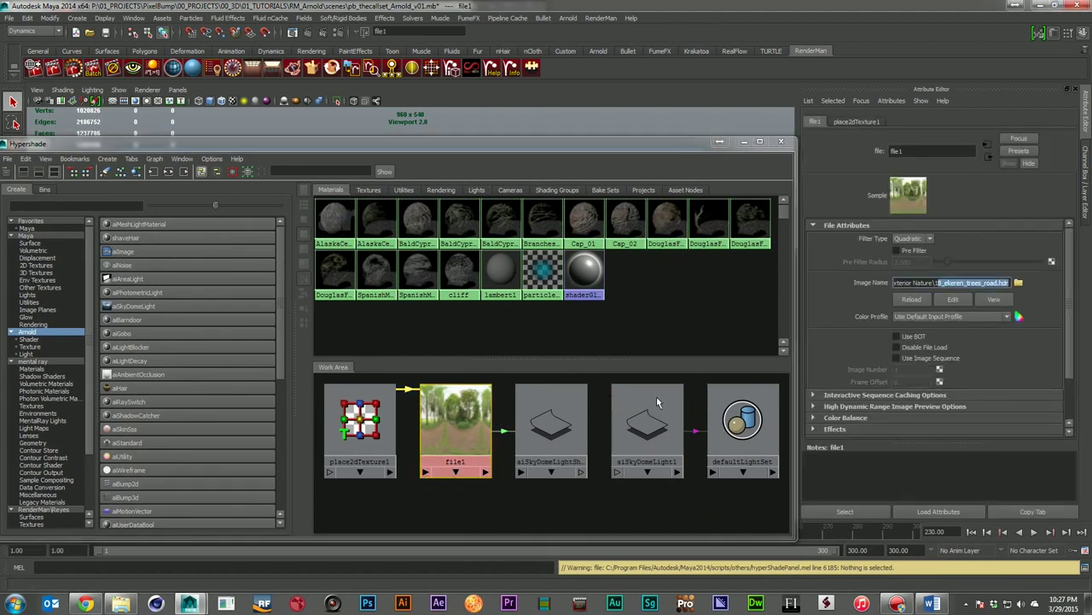
{"action": "left_click_drag", "start_coordinate": [556, 145], "coordinate": [1088, 413]}
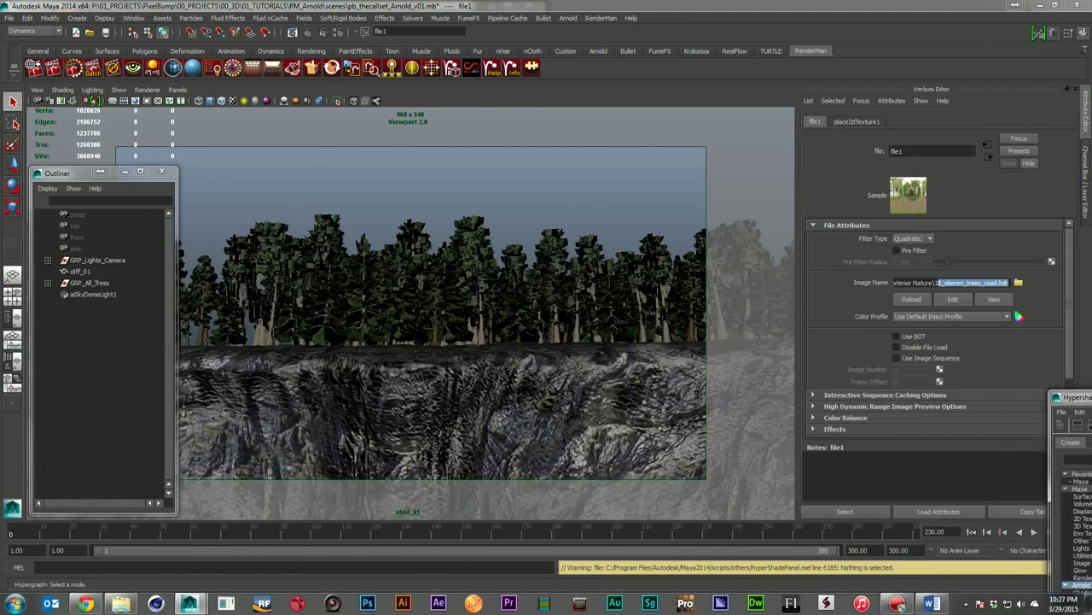
Select aiSkyDomeLight1 and start an interactive Arnold render of the shot.
{"action": "left_click", "coordinate": [94, 293]}
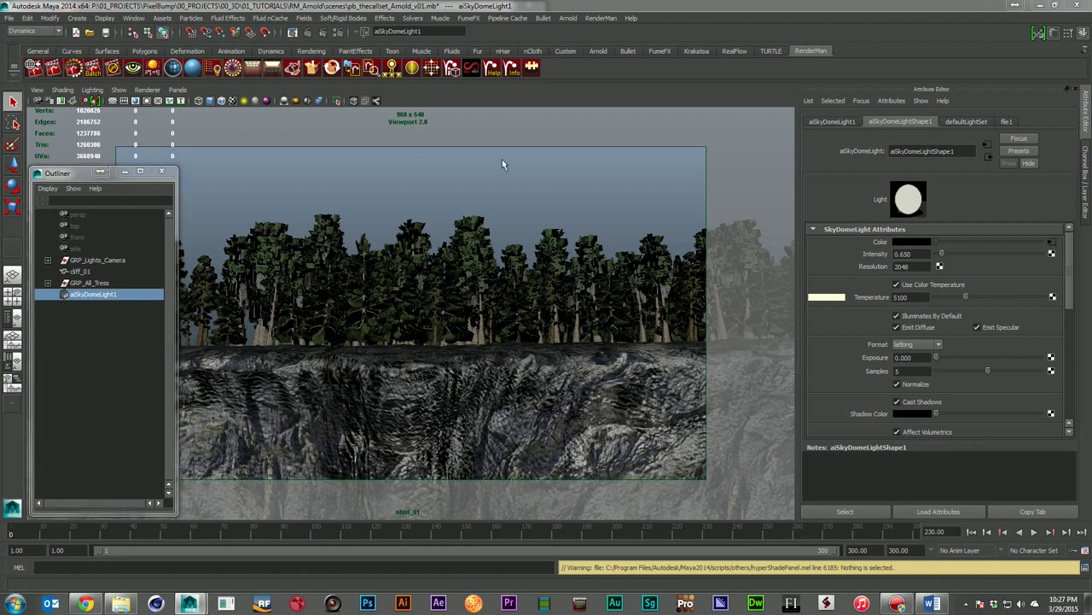
{"action": "left_click", "coordinate": [321, 34]}
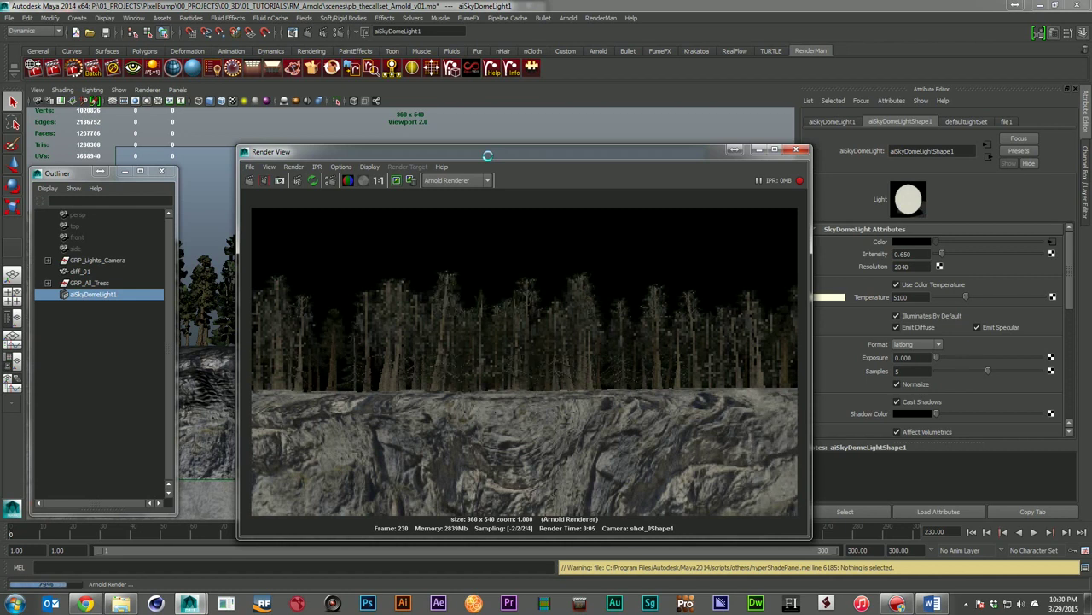
{"action": "left_click_drag", "start_coordinate": [583, 150], "coordinate": [541, 144]}
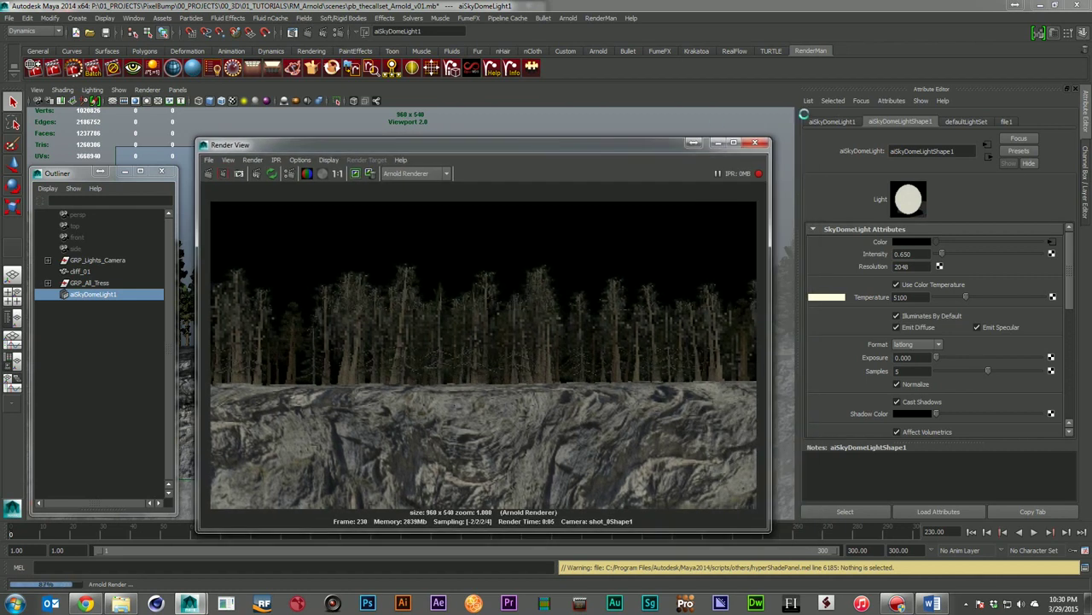
Try a Y rotation of 0 on the sky dome light and return it to 180.
{"action": "left_click", "coordinate": [825, 122]}
{"action": "double_click", "coordinate": [951, 211]}
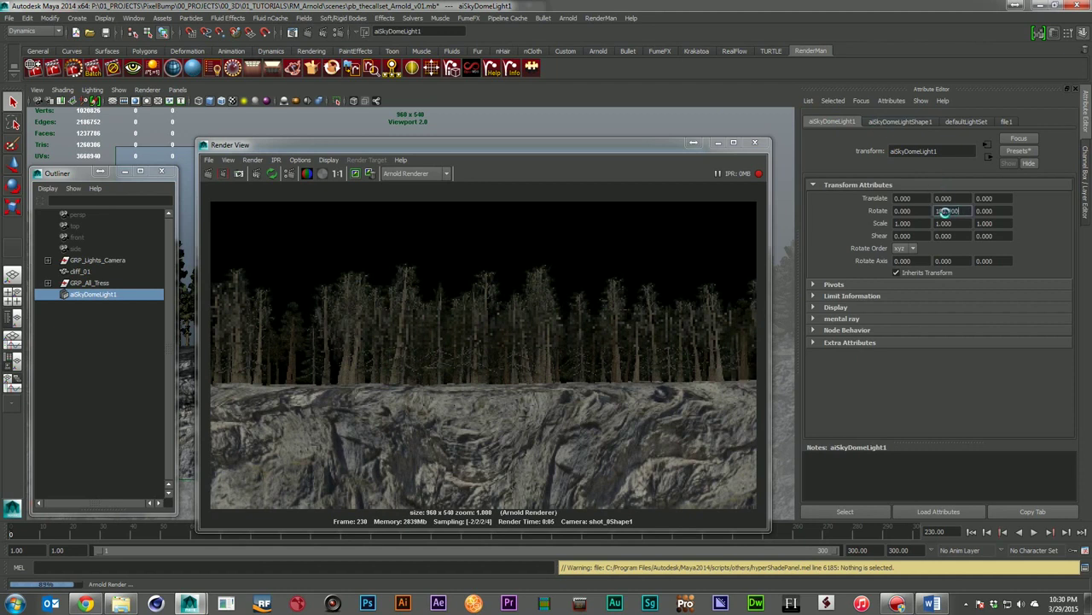
{"action": "type", "text": "0"}
{"action": "key", "text": "Return"}
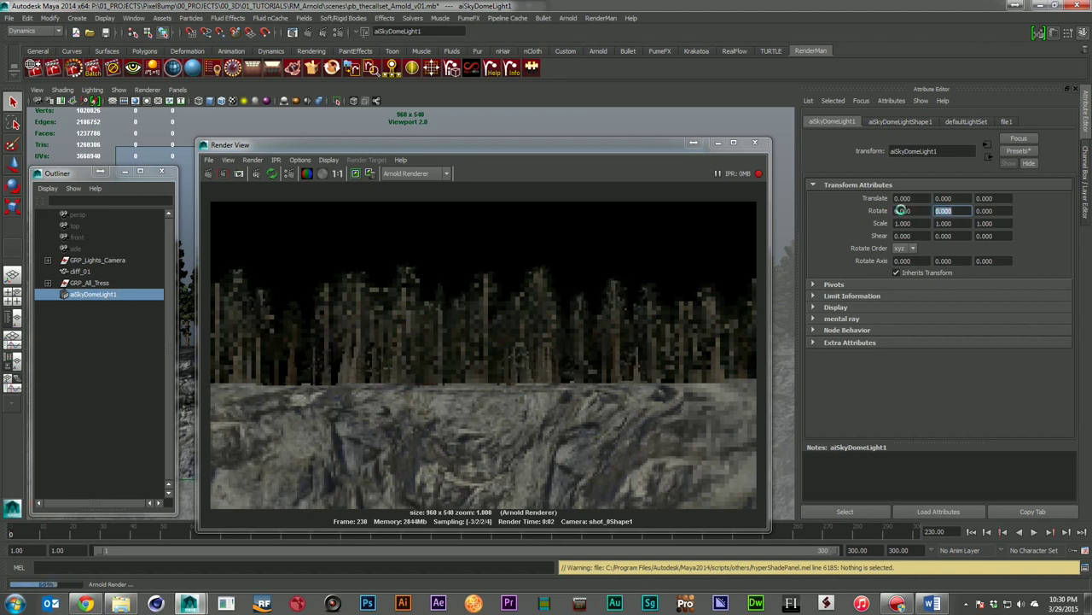
{"action": "type", "text": "180"}
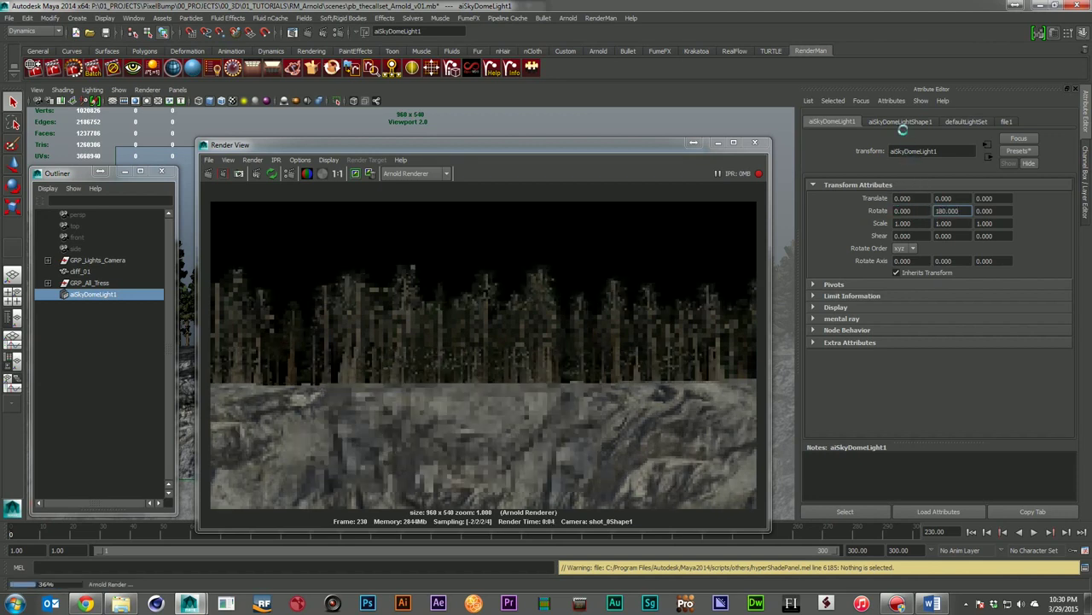
Set the sky dome light's color temperature to 5000 and close the Render View.
{"action": "left_click", "coordinate": [900, 121]}
{"action": "left_click", "coordinate": [901, 297]}
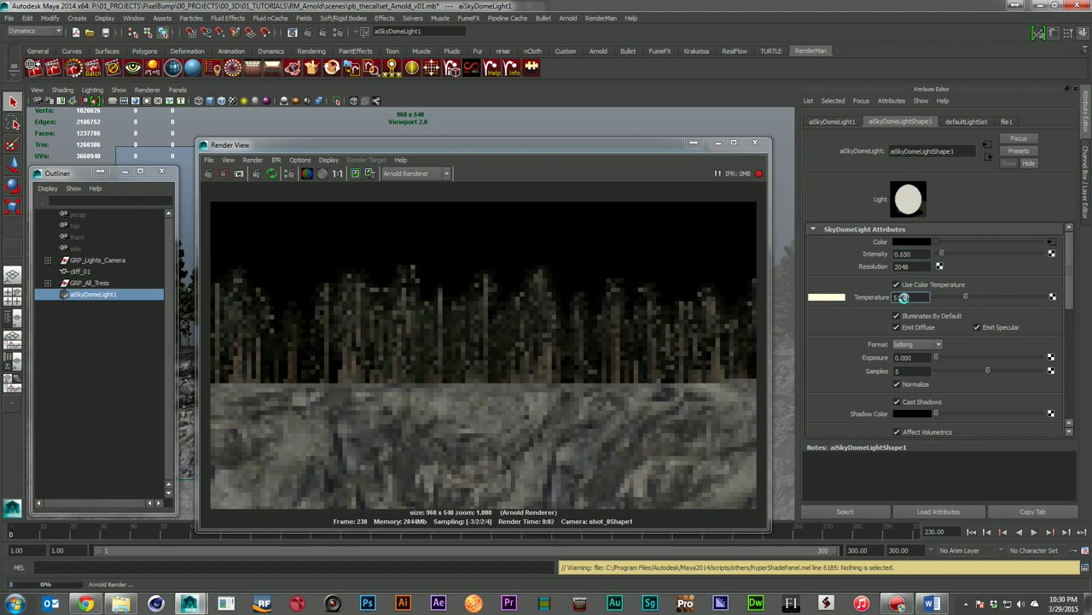
{"action": "type", "text": "5000"}
{"action": "key", "text": "Return"}
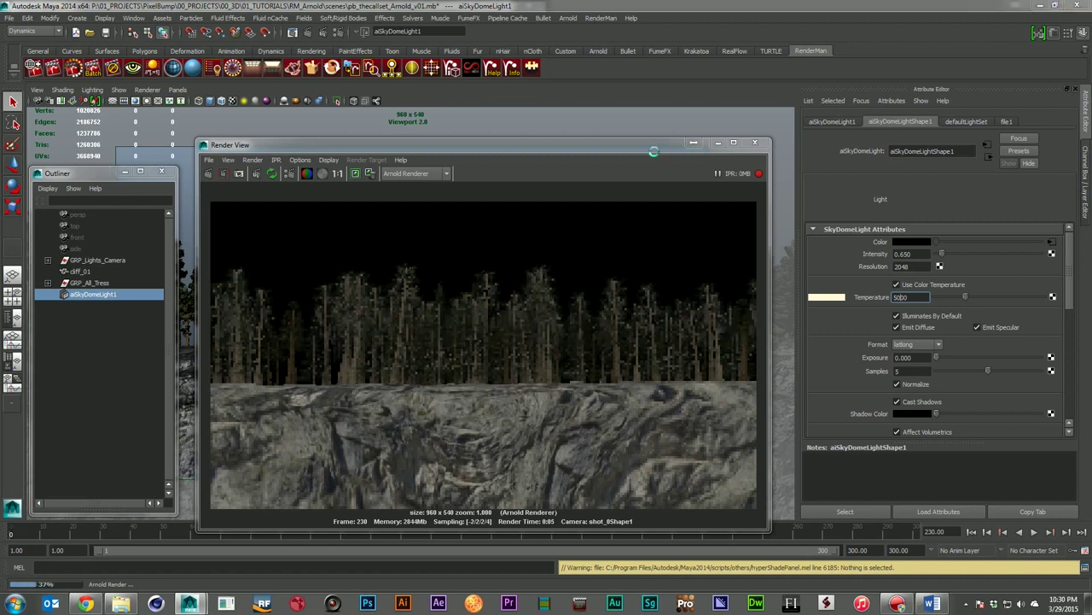
{"action": "left_click_drag", "start_coordinate": [547, 150], "coordinate": [656, 151]}
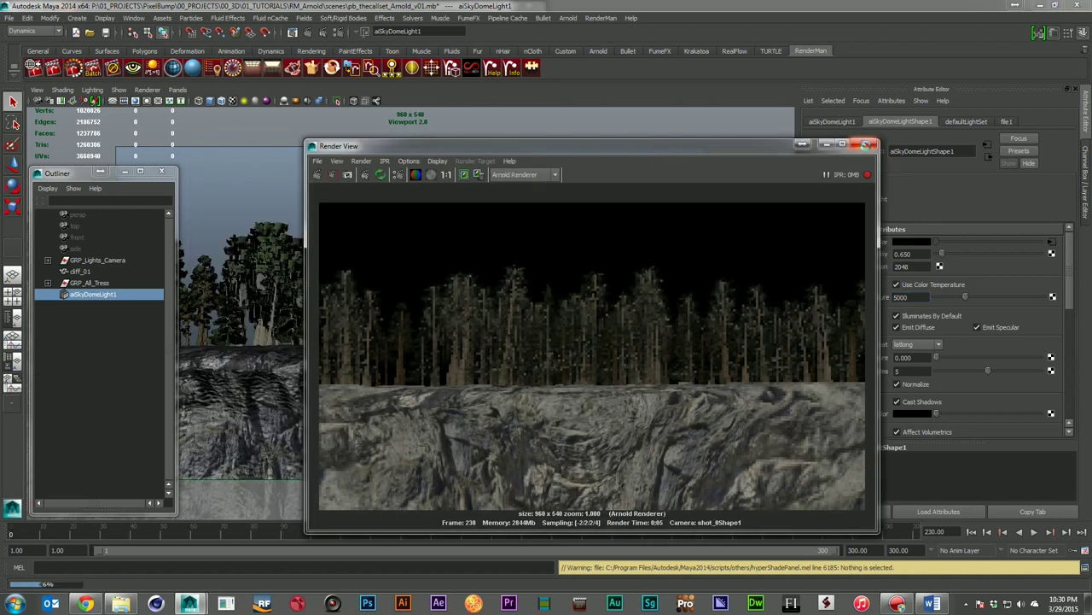
{"action": "left_click", "coordinate": [869, 145]}
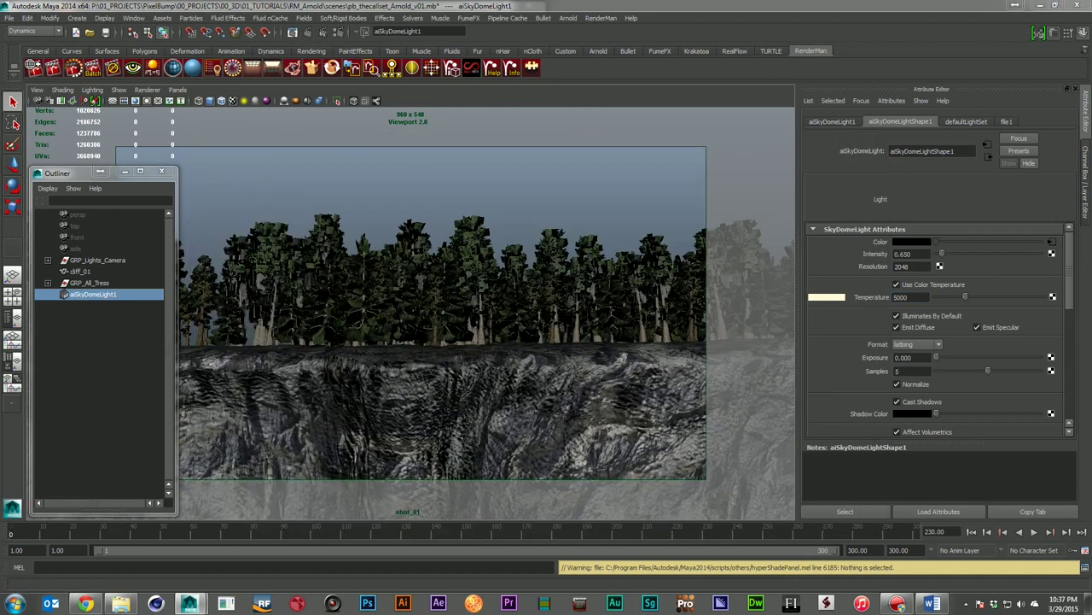
Open the Render Settings and examine the Arnold sampling, Ray Depth and AOV options.
{"action": "left_click", "coordinate": [305, 31]}
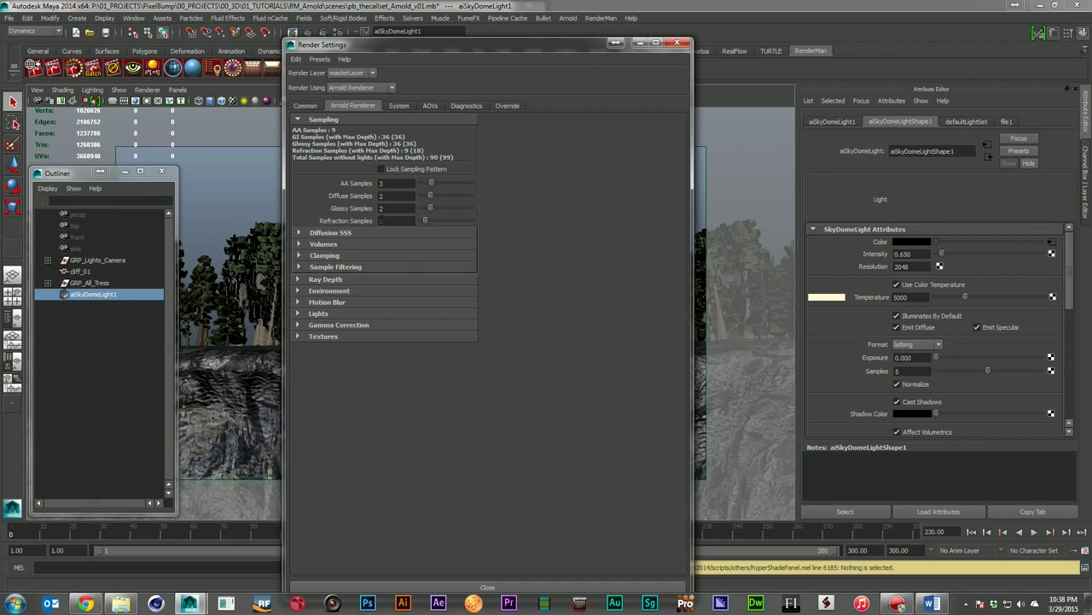
{"action": "left_click", "coordinate": [349, 279]}
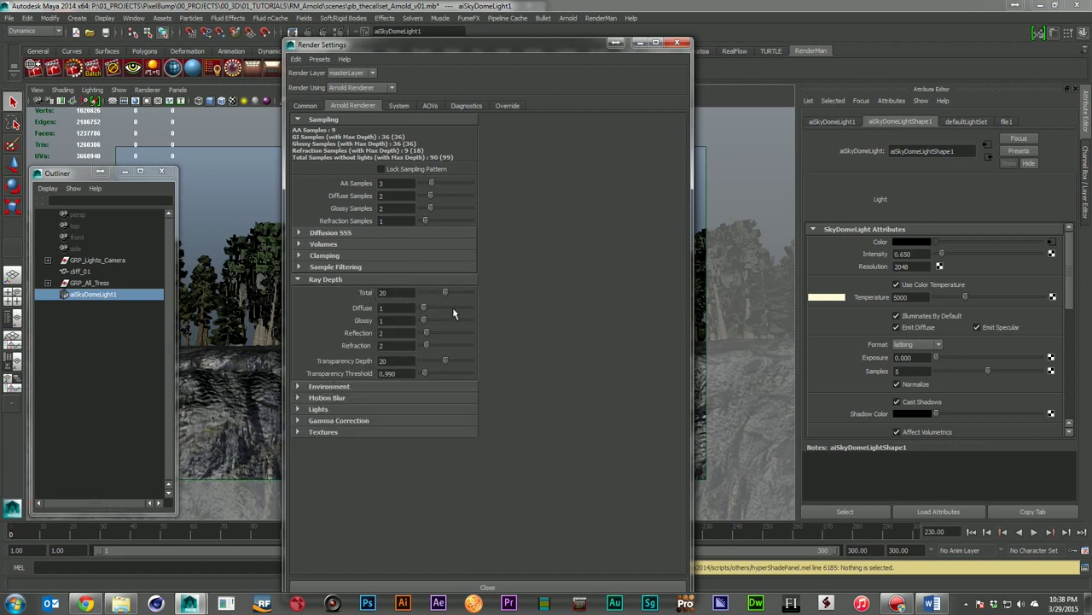
{"action": "left_click", "coordinate": [397, 361]}
{"action": "key", "text": "shift+Tab"}
{"action": "left_click_drag", "start_coordinate": [410, 45], "coordinate": [686, 27]}
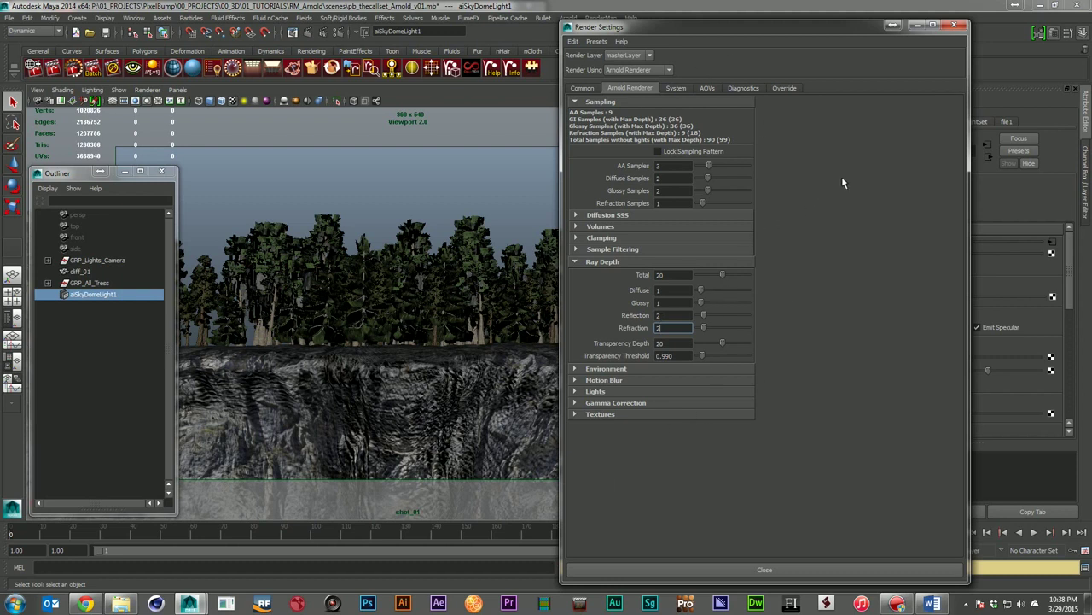
{"action": "left_click", "coordinate": [708, 89]}
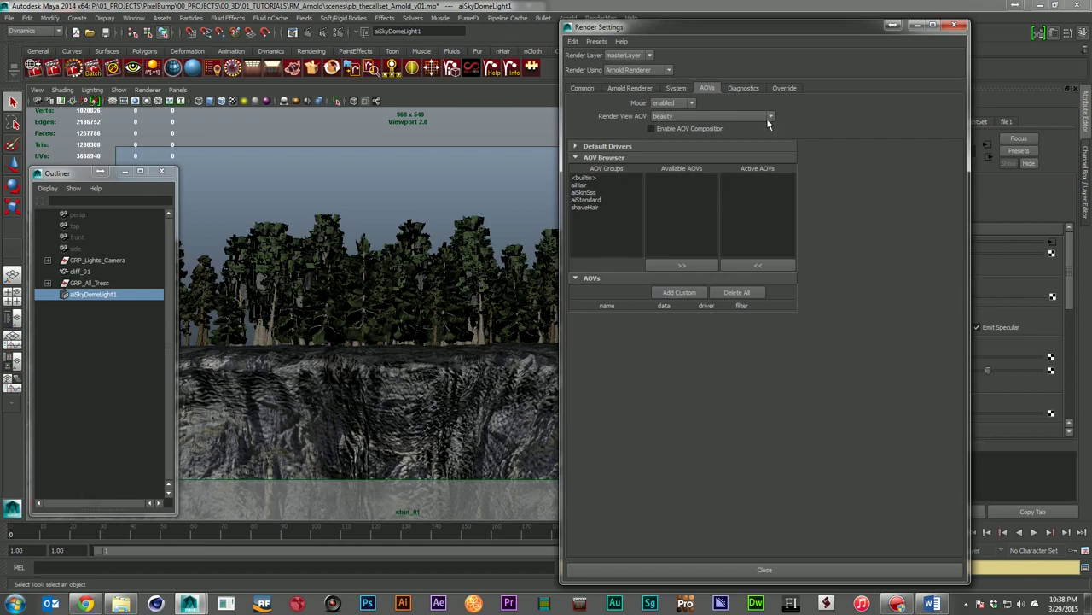
Recheck the Arnold sampling and ray depth settings, close the Render Settings, and review the finished render pb_thecallset_Arnold_v02.png.
{"action": "left_click", "coordinate": [626, 89]}
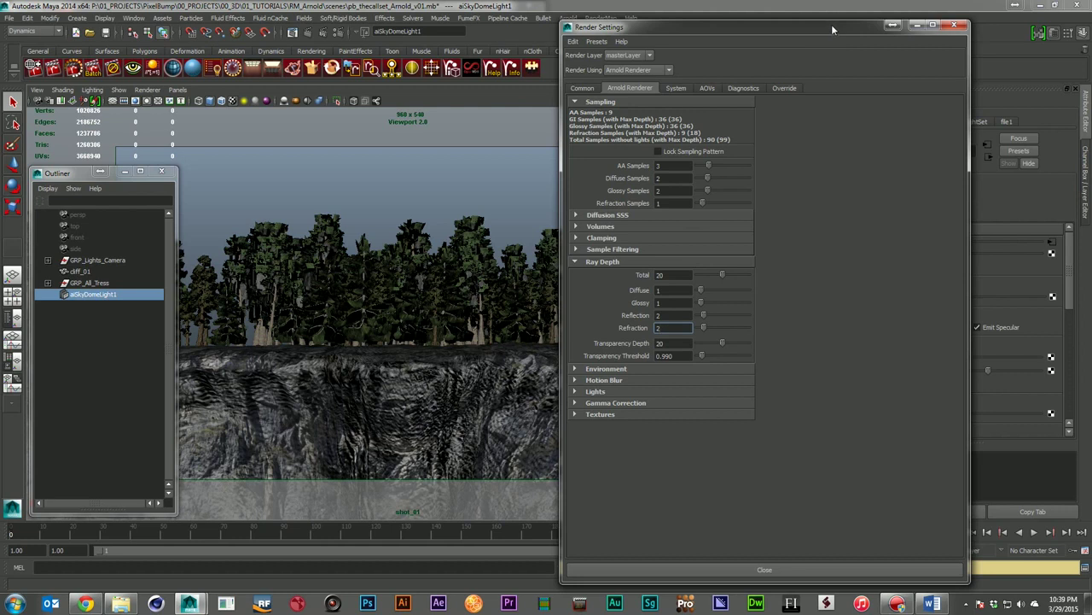
{"action": "left_click", "coordinate": [954, 25]}
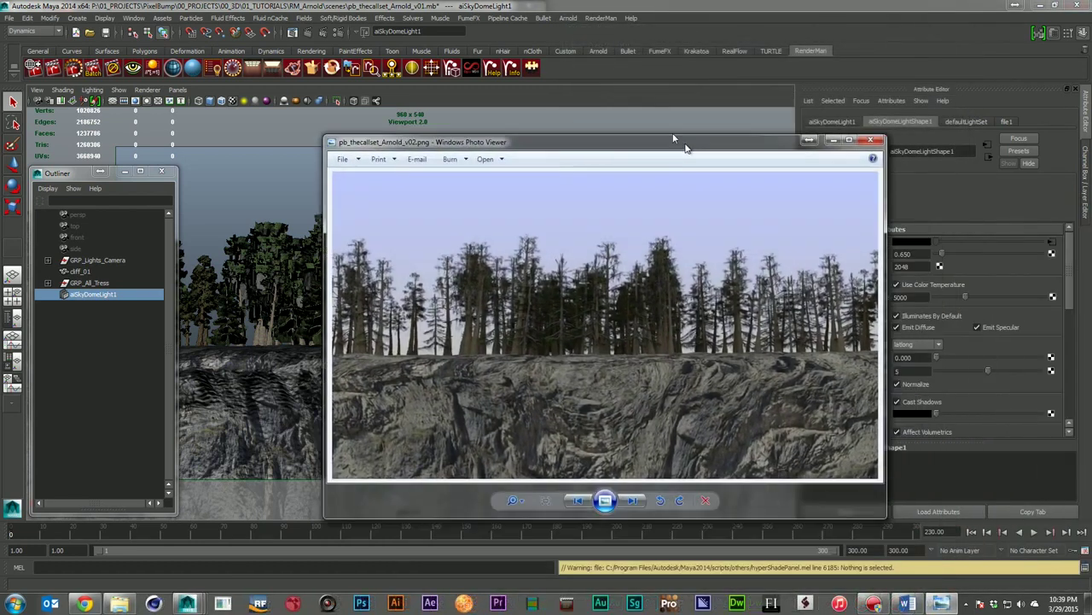
{"action": "left_click_drag", "start_coordinate": [673, 138], "coordinate": [627, 120]}
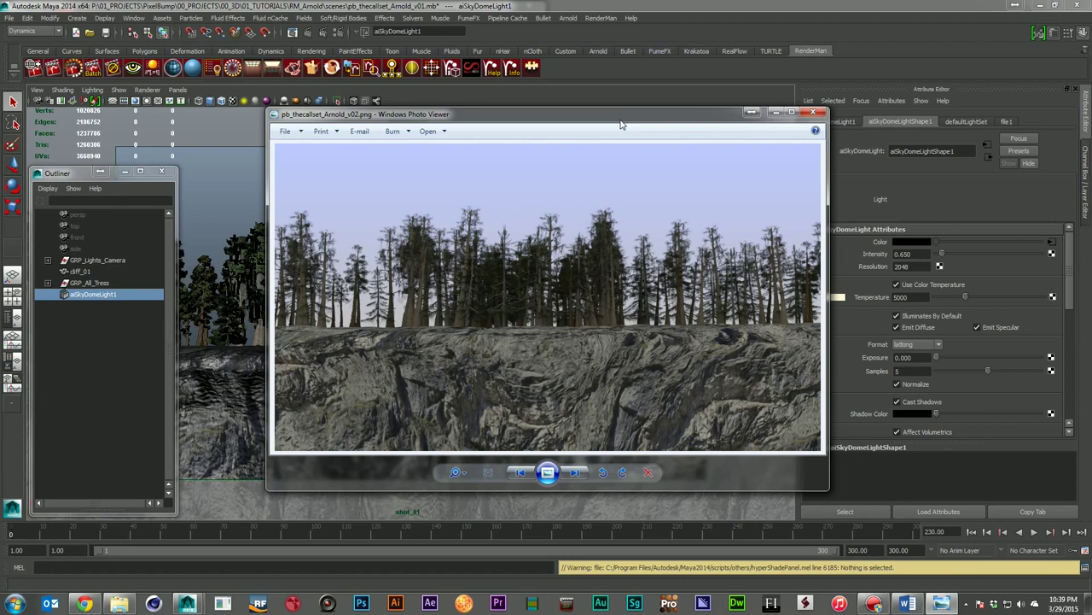
{"action": "left_click", "coordinate": [813, 113]}
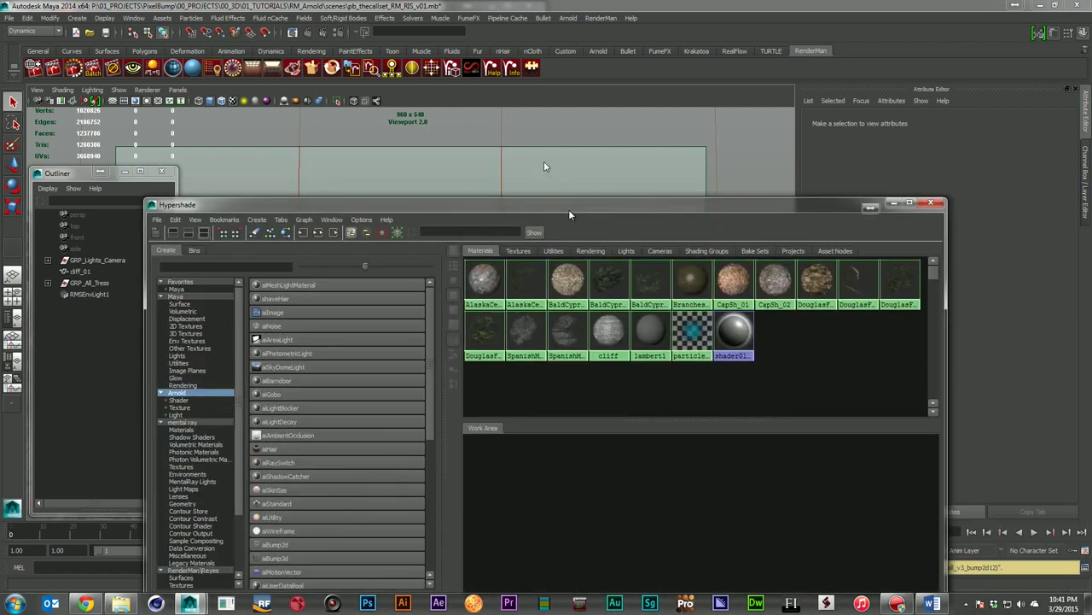
Inspect the BaldCypressBark1 and DouglasFirBranches1 materials in the Hypershade and list the available RenderMan RIS nodes.
{"action": "left_click_drag", "start_coordinate": [566, 217], "coordinate": [449, 186]}
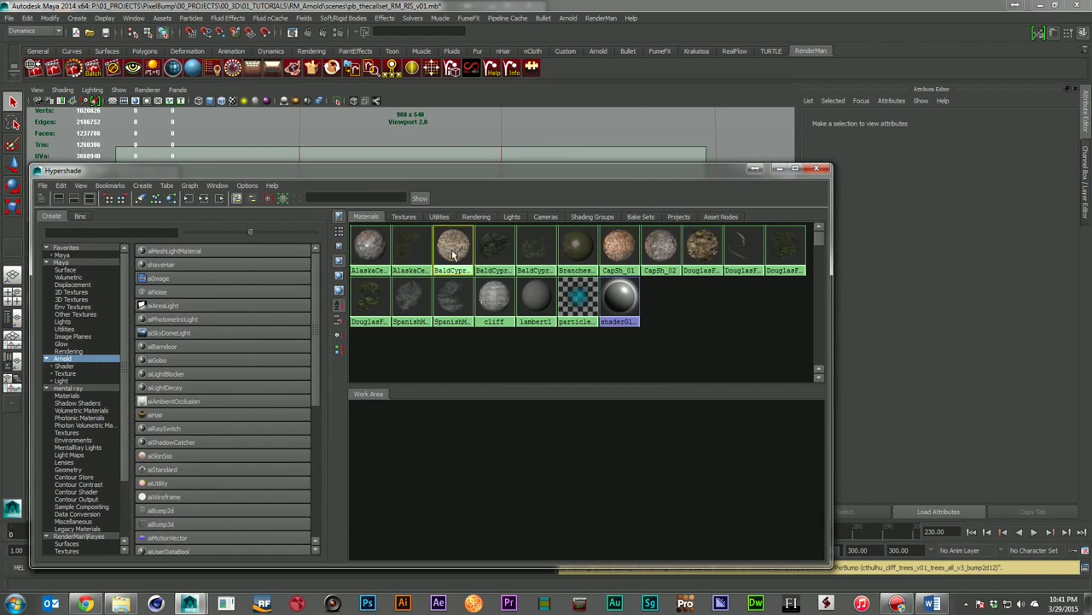
{"action": "left_click", "coordinate": [453, 253]}
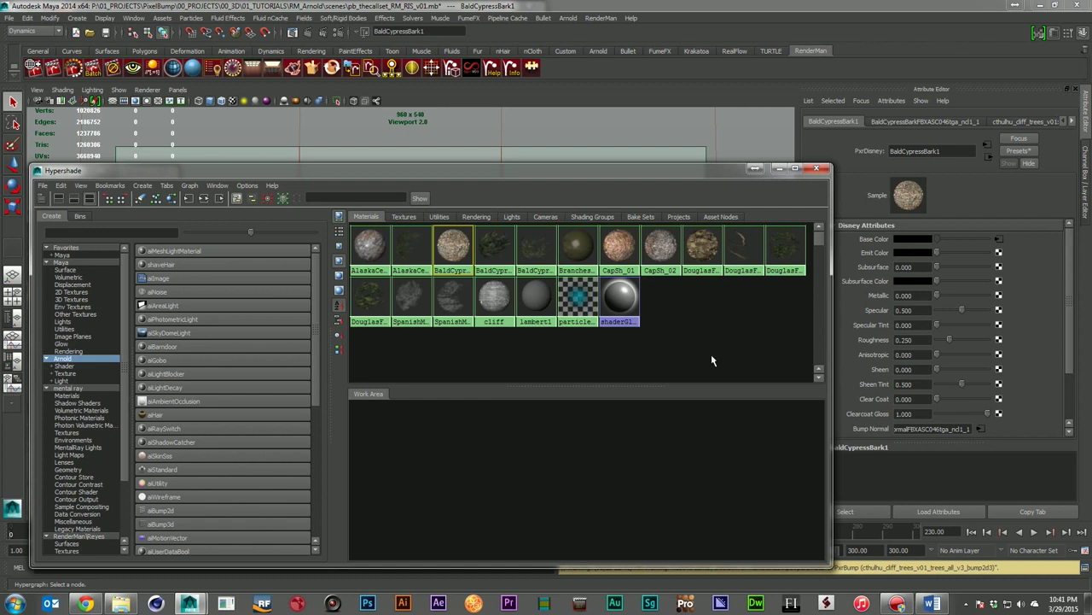
{"action": "left_click_drag", "start_coordinate": [722, 173], "coordinate": [680, 158]}
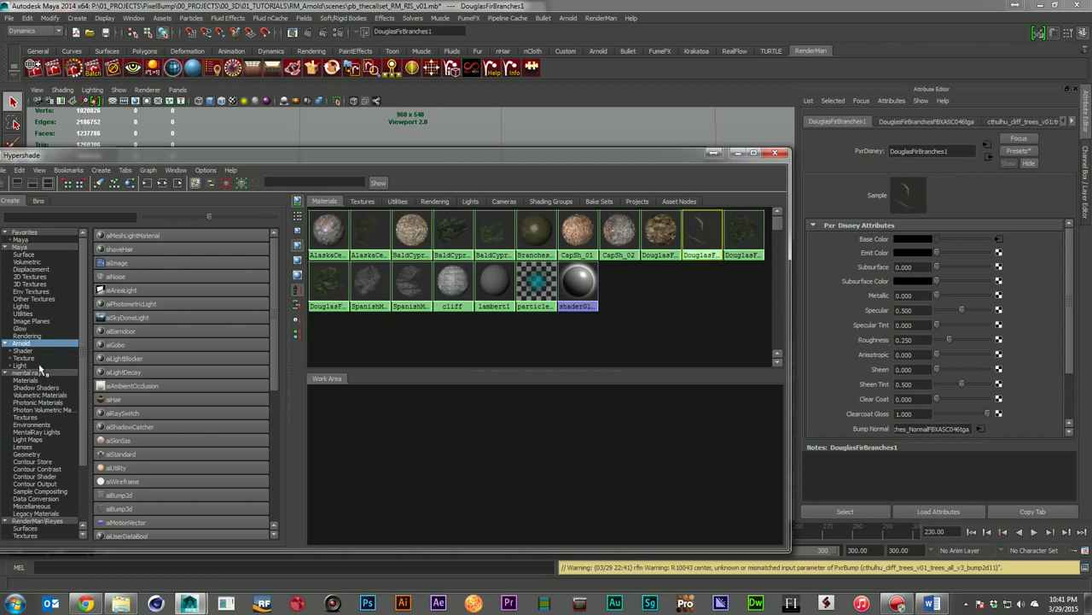
{"action": "left_click", "coordinate": [5, 374]}
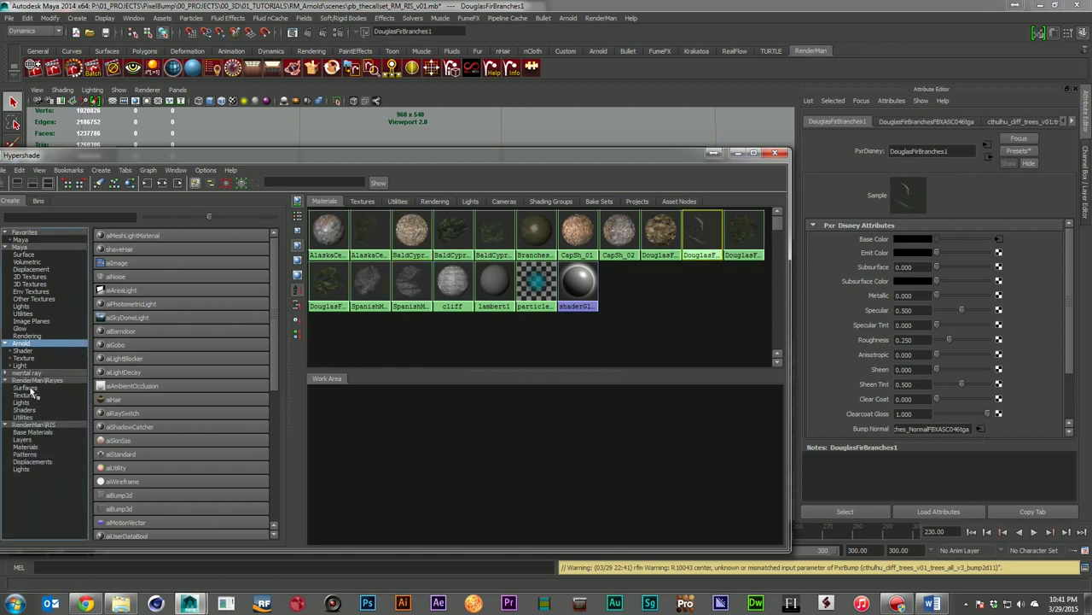
{"action": "left_click", "coordinate": [42, 424]}
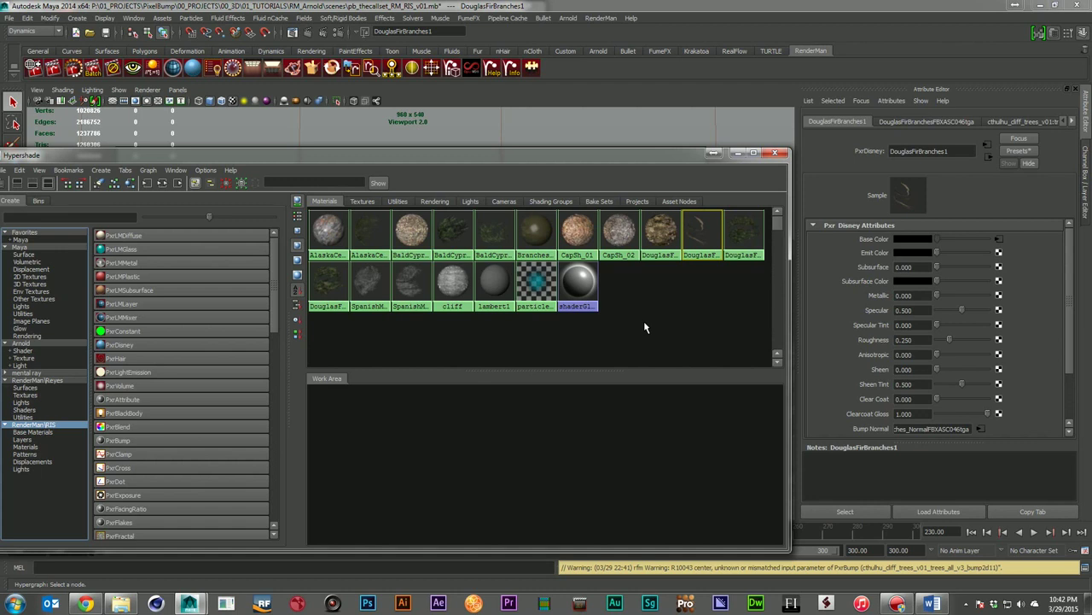
Graph the DouglasFirBranches1 shading network and examine the material's PxrDisney attributes, including Bump Normal and Presence.
{"action": "left_click", "coordinate": [162, 182]}
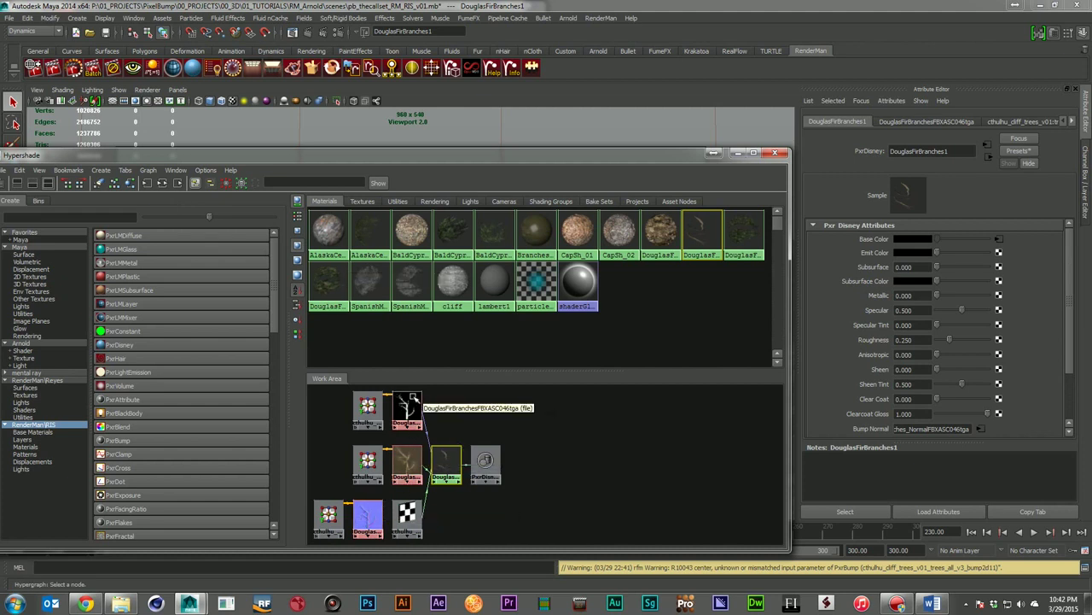
{"action": "left_click", "coordinate": [407, 463]}
{"action": "left_click", "coordinate": [447, 461]}
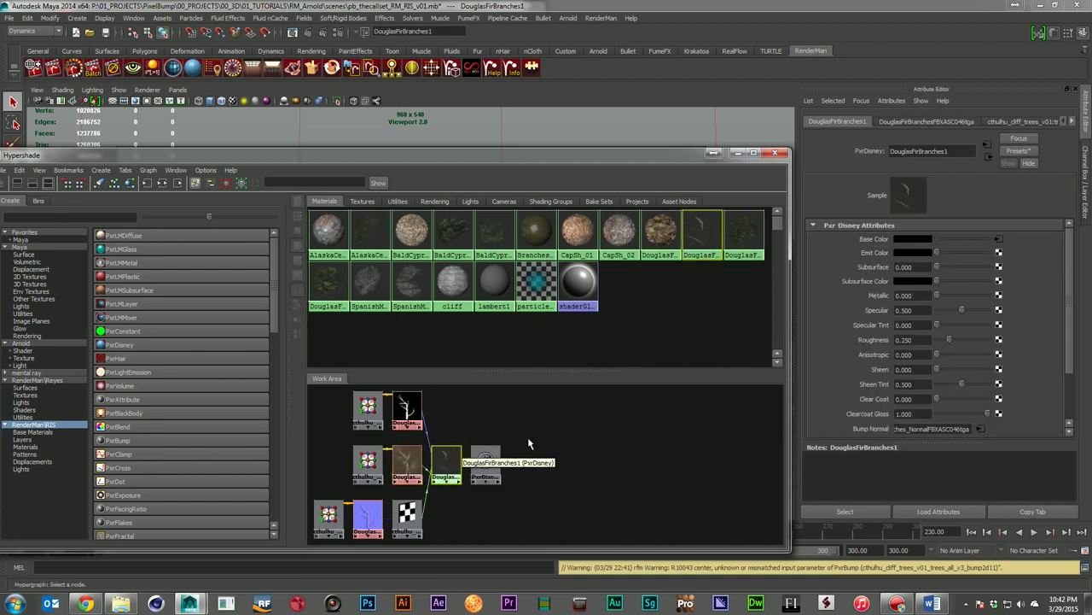
{"action": "scroll", "coordinate": [860, 357], "scroll_direction": "down", "scroll_amount": 2}
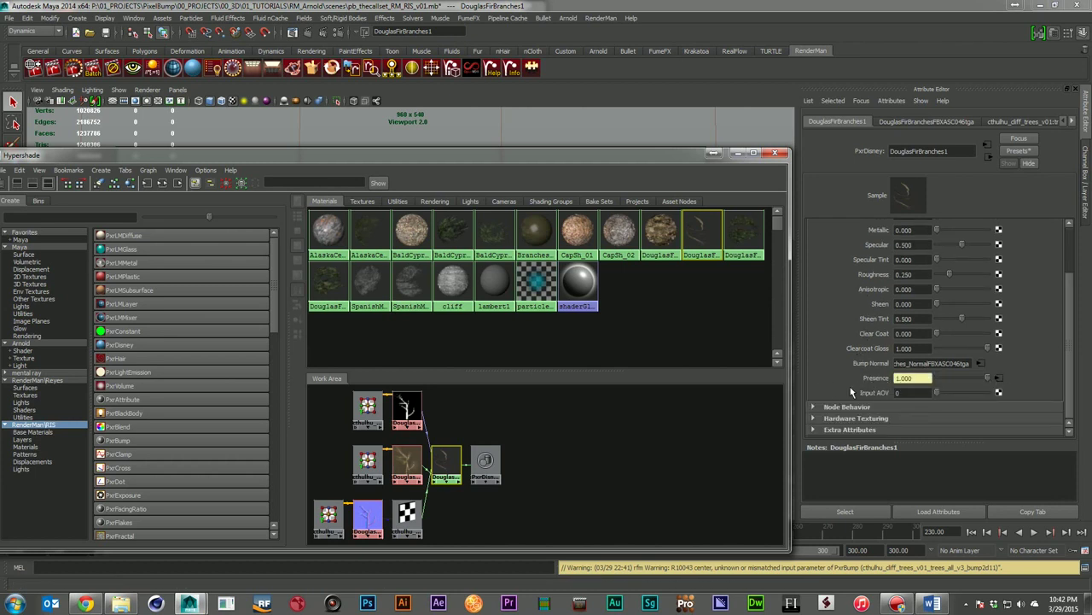
{"action": "scroll", "coordinate": [865, 393], "scroll_direction": "up", "scroll_amount": 2}
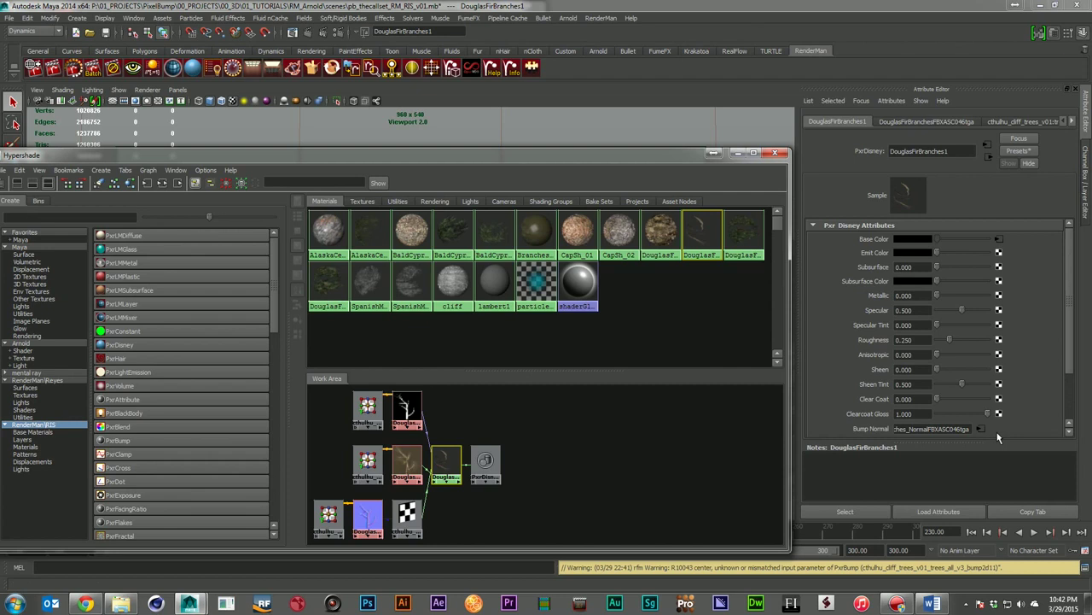
Add RenderMan texture controls to the Douglas fir branches alpha texture and show its Extra RenderMan Attributes.
{"action": "left_click", "coordinate": [407, 409]}
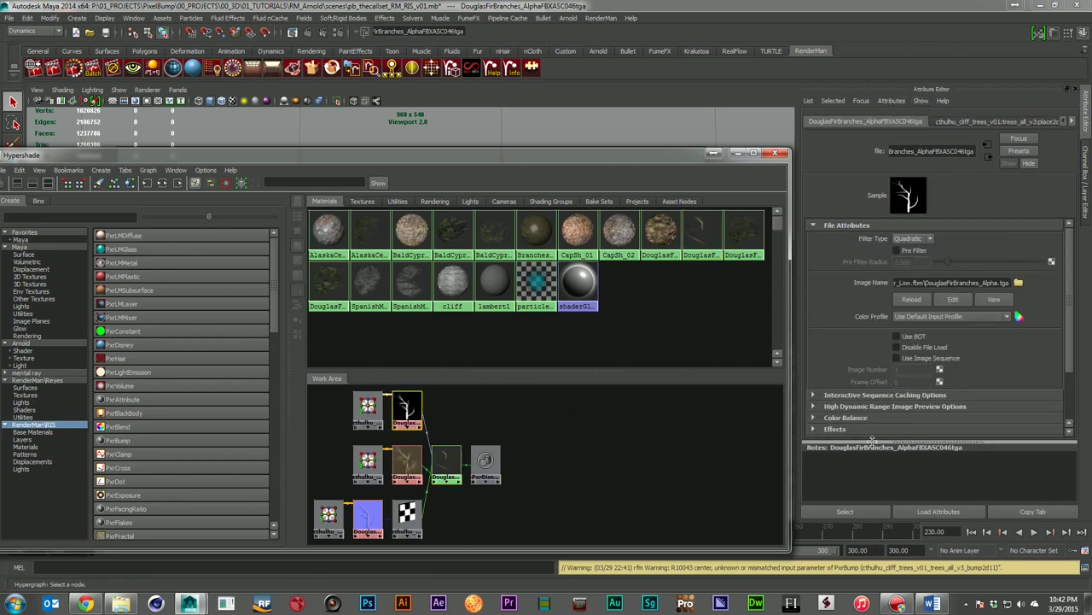
{"action": "left_click", "coordinate": [845, 224]}
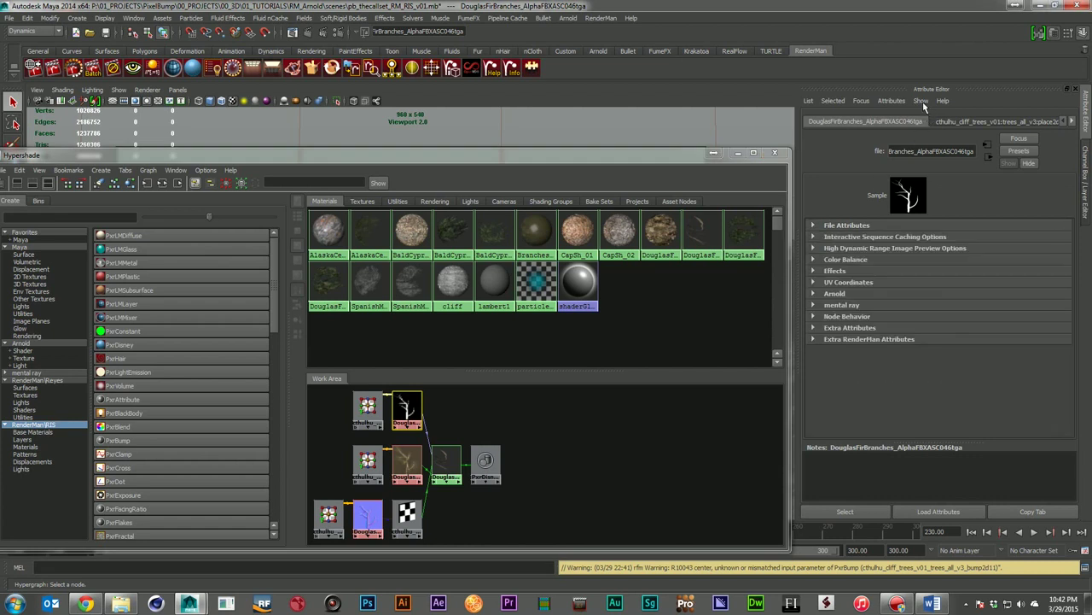
{"action": "left_click", "coordinate": [892, 101]}
{"action": "mouse_move", "coordinate": [915, 147]}
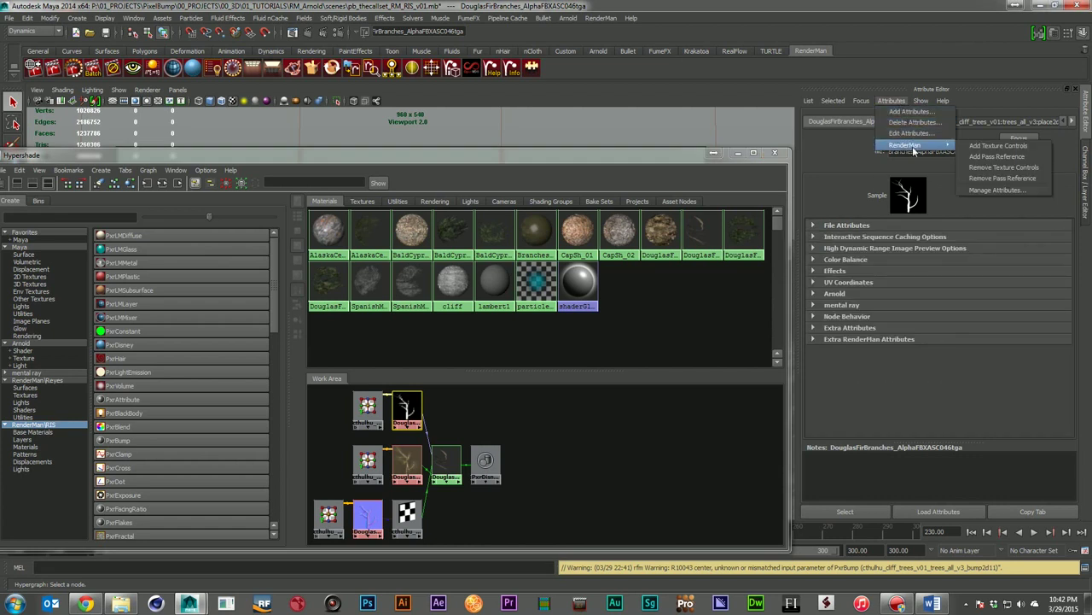
{"action": "left_click", "coordinate": [1005, 147]}
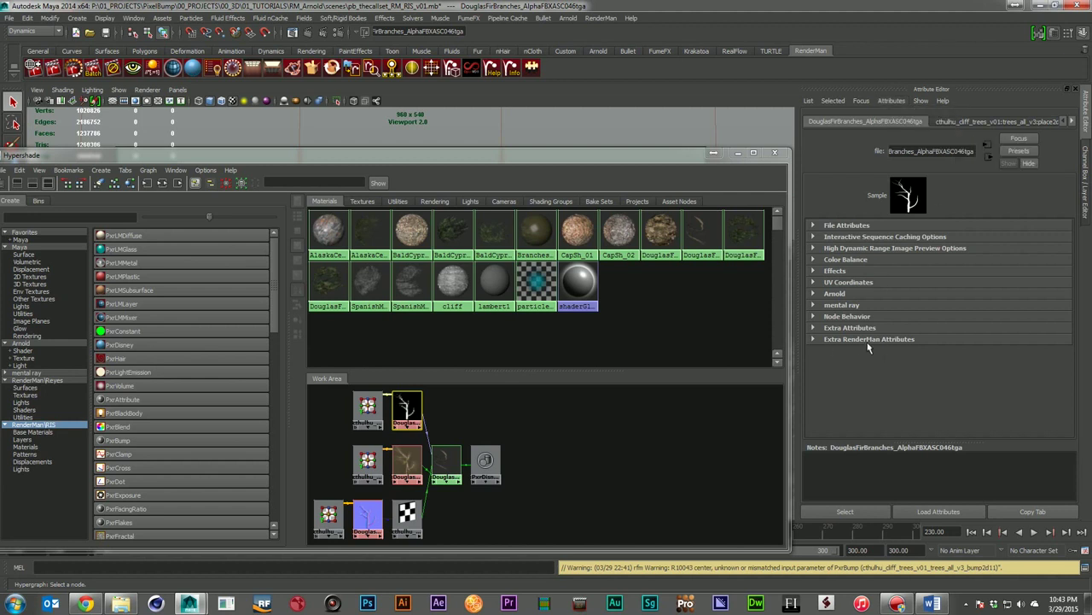
{"action": "left_click", "coordinate": [814, 341]}
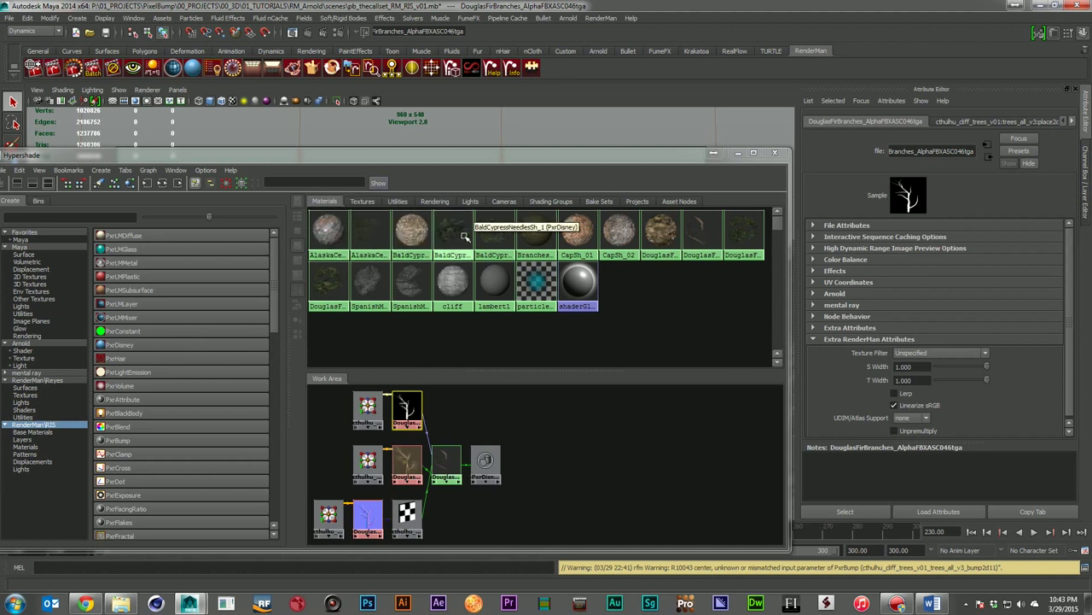
Run an interactive RenderMan render of the shot in the it viewer, and close the viewer, discarding the session.
{"action": "left_click", "coordinate": [713, 153]}
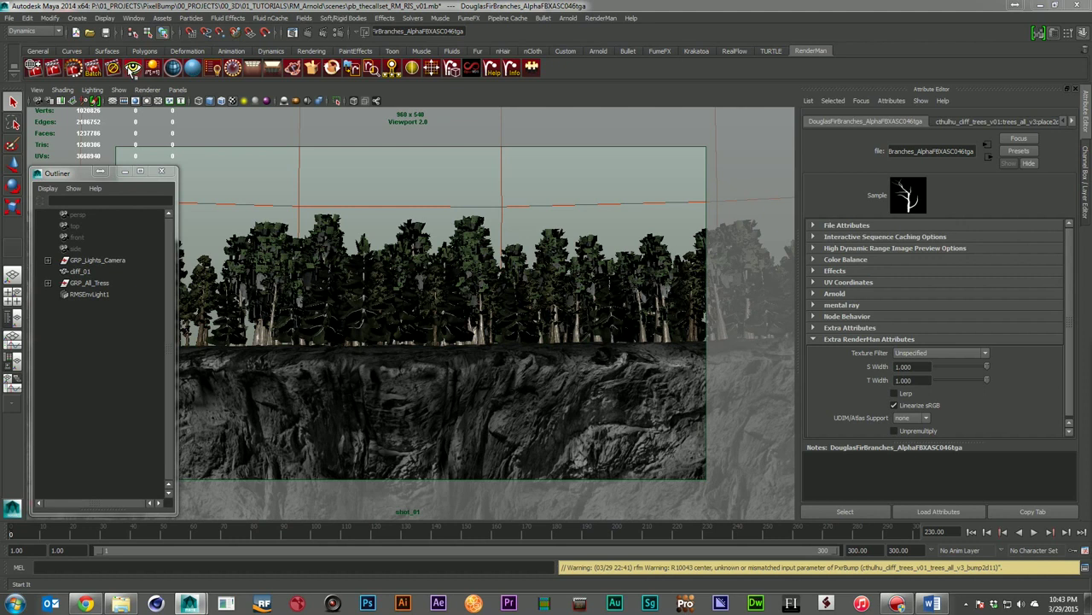
{"action": "left_click", "coordinate": [132, 69]}
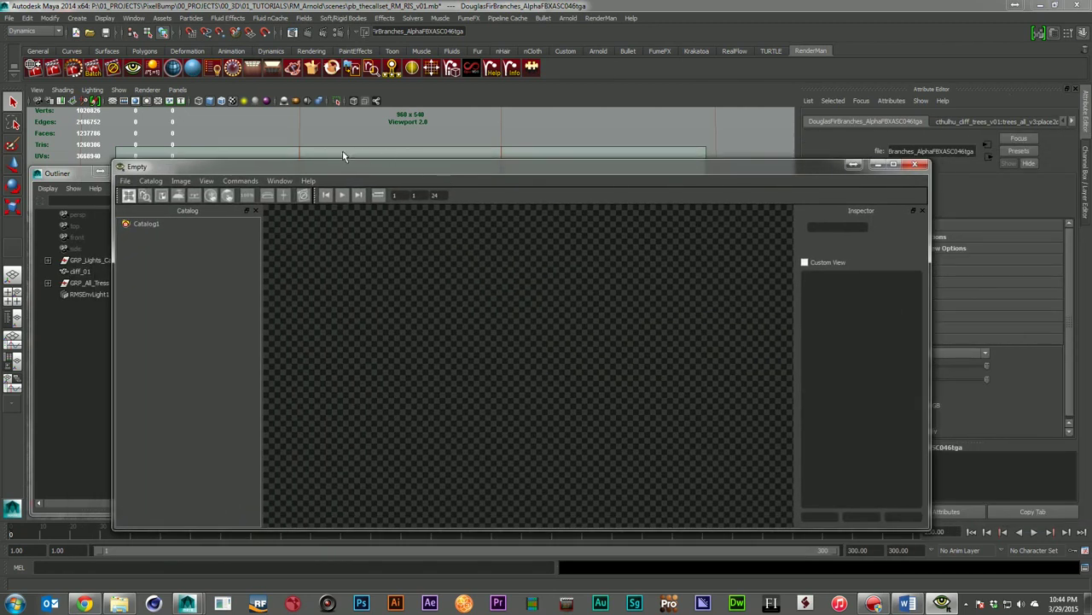
{"action": "left_click_drag", "start_coordinate": [315, 166], "coordinate": [356, 194]}
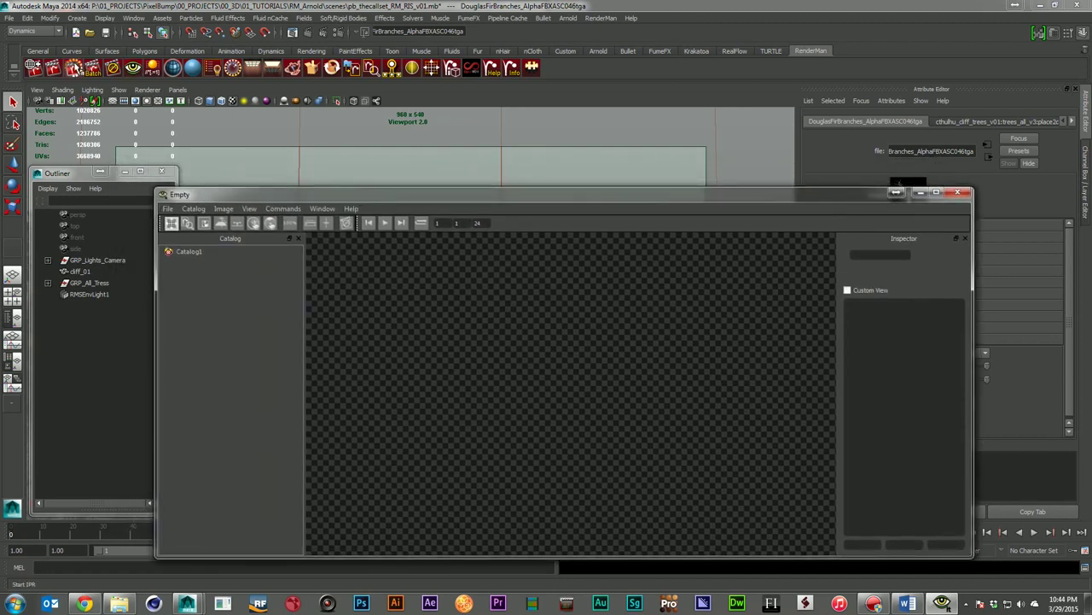
{"action": "left_click", "coordinate": [74, 69]}
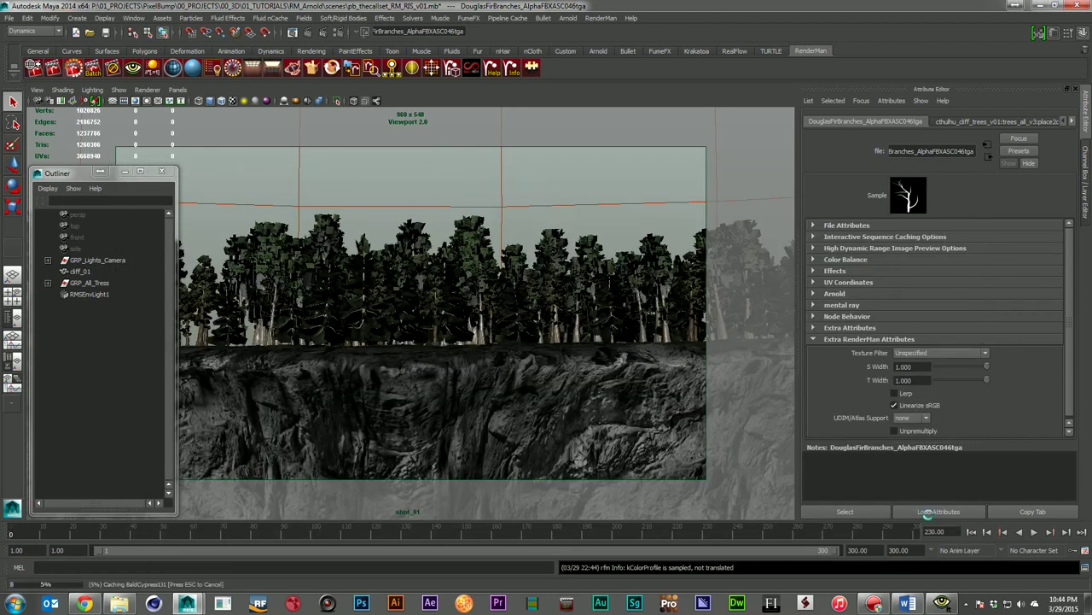
{"action": "left_click", "coordinate": [932, 609]}
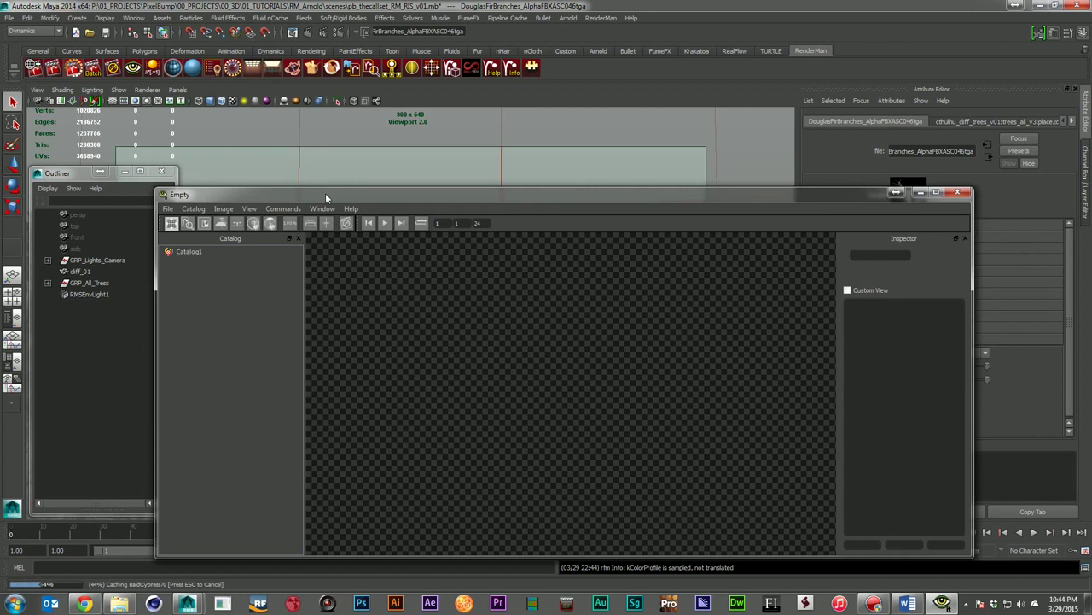
{"action": "left_click_drag", "start_coordinate": [326, 194], "coordinate": [335, 176]}
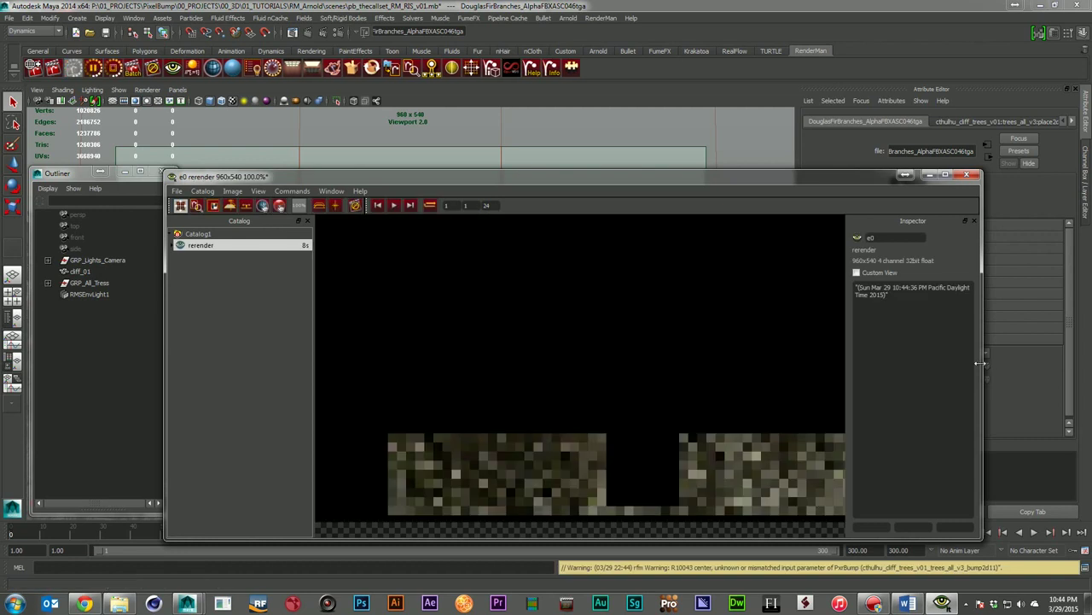
{"action": "left_click_drag", "start_coordinate": [981, 364], "coordinate": [1006, 373]}
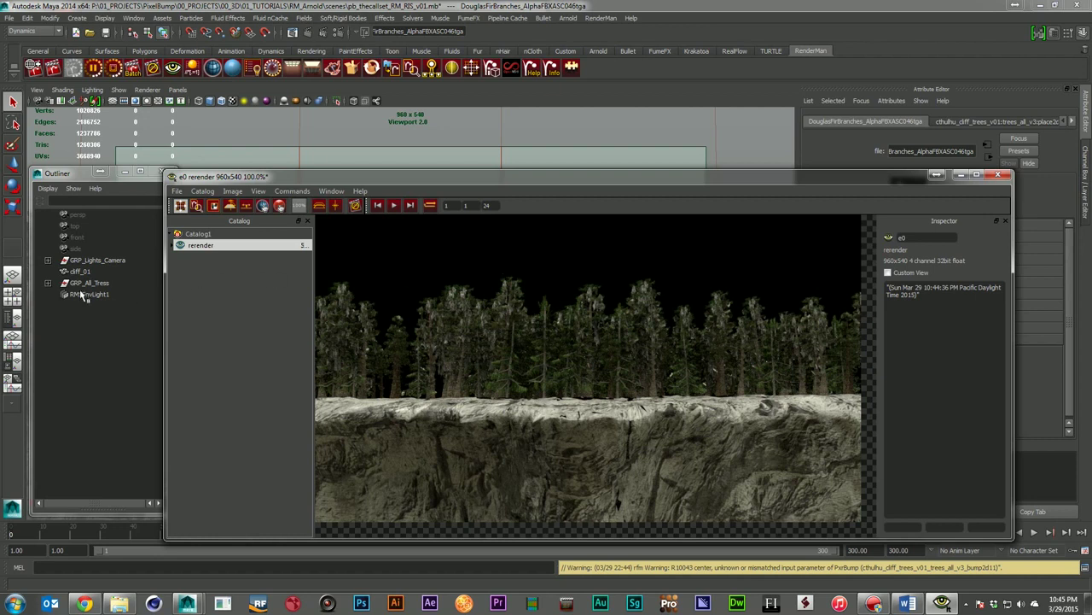
{"action": "left_click", "coordinate": [998, 175]}
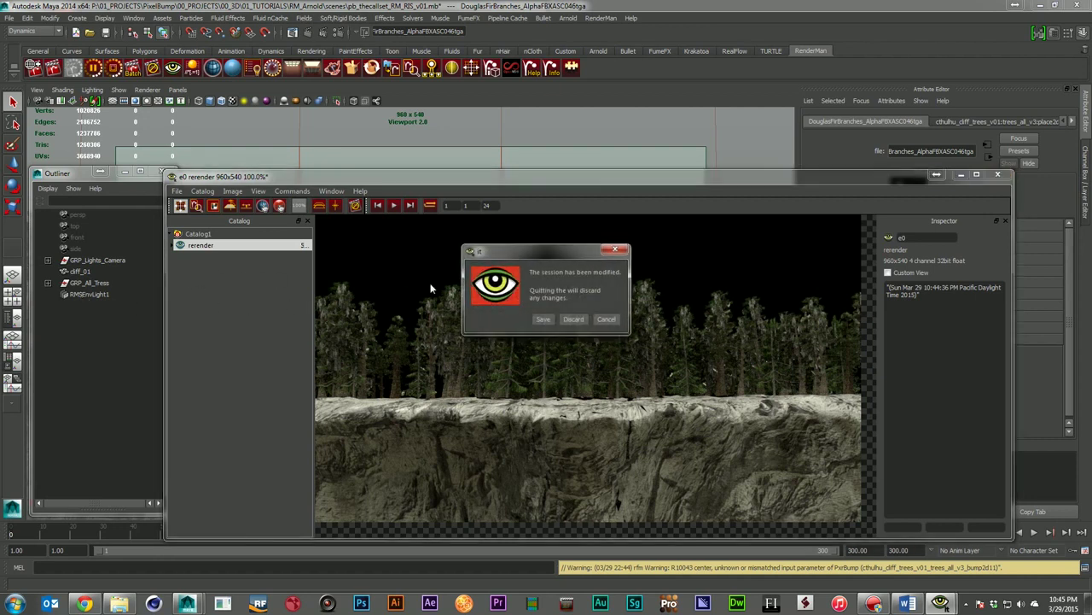
{"action": "left_click", "coordinate": [574, 319]}
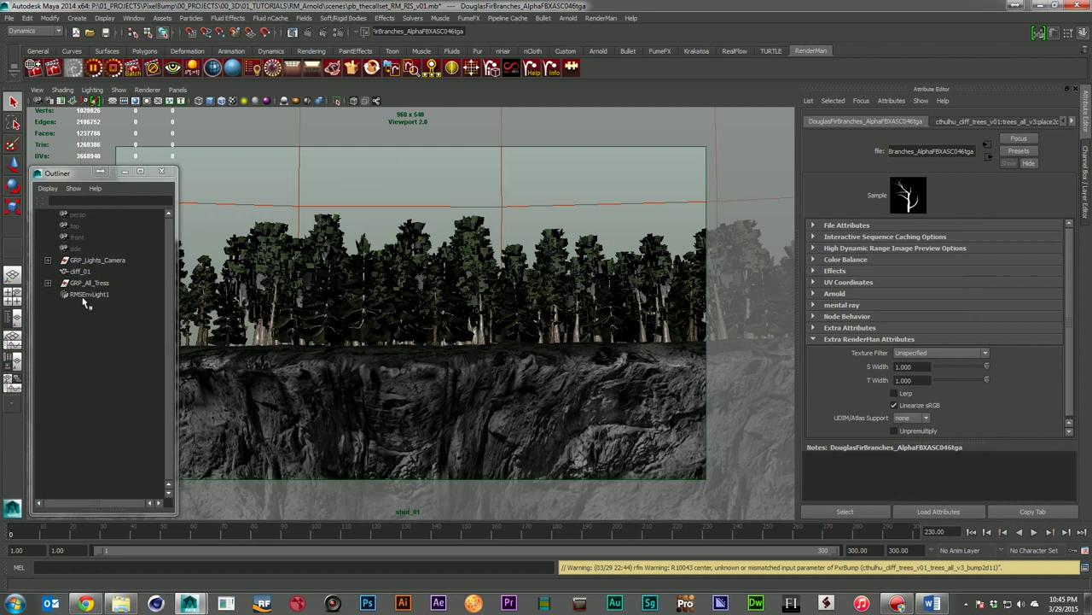
Select RMSEnvLight1, check the RMS Env Light command among the RenderMan lights, and clear the selection.
{"action": "left_click", "coordinate": [85, 298]}
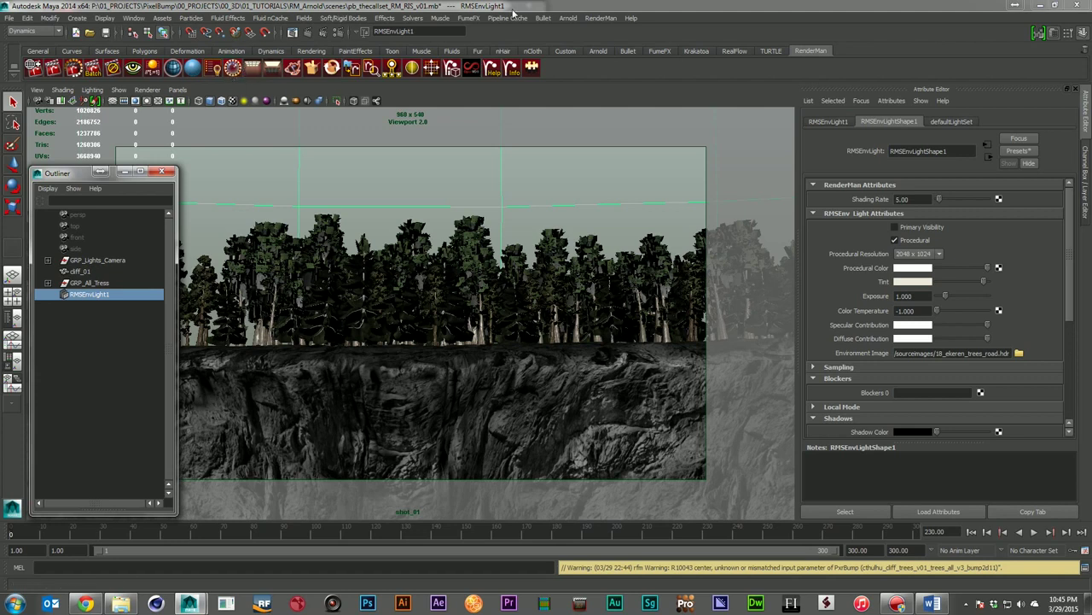
{"action": "left_click", "coordinate": [601, 18]}
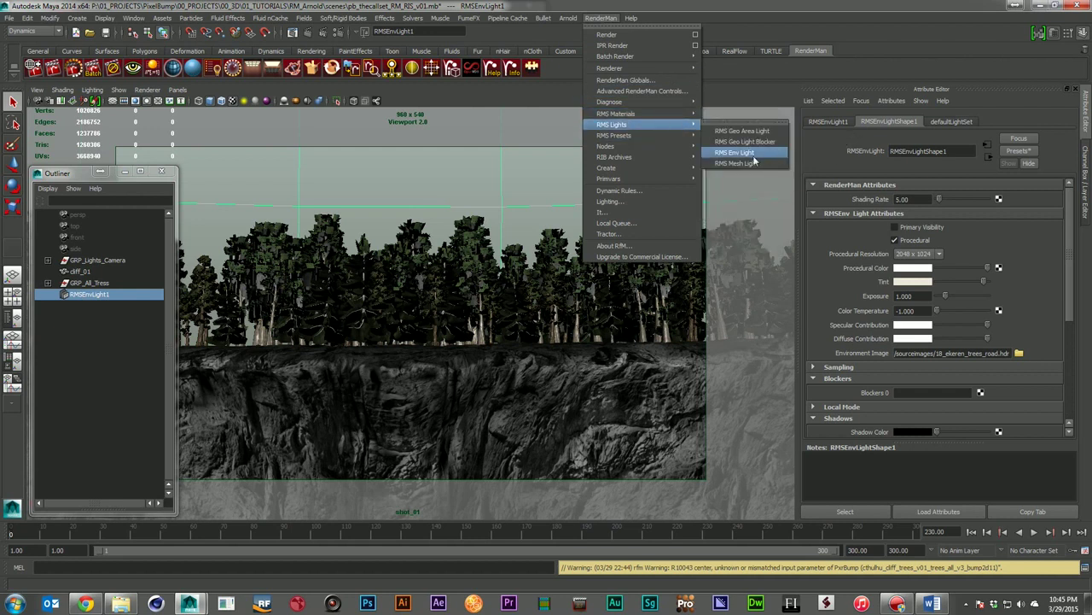
{"action": "left_click", "coordinate": [94, 356]}
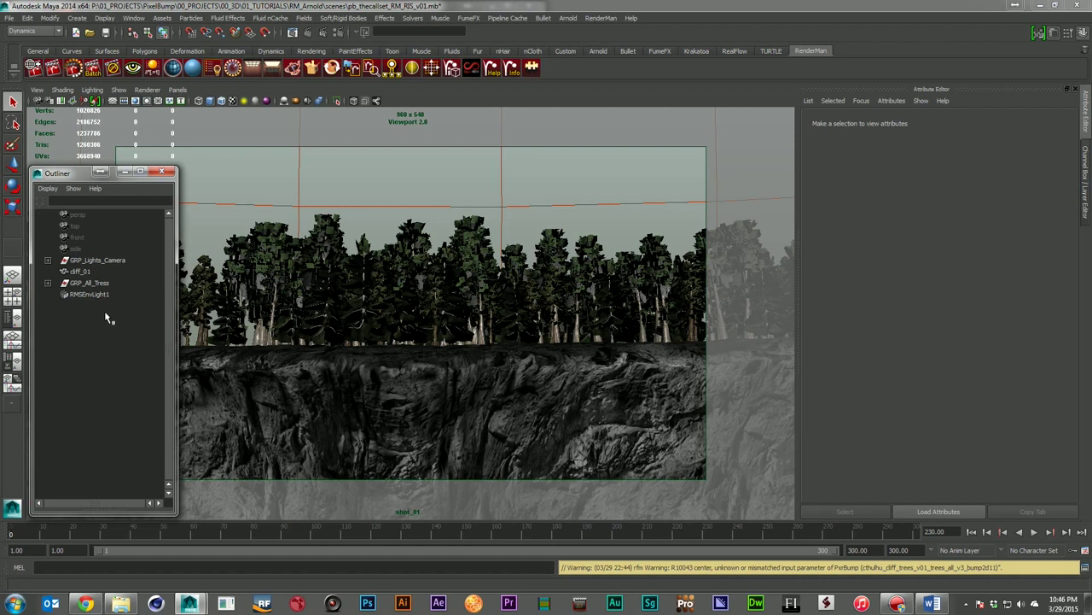
Examine RMSEnvLight1's environment image, transform rotation, shading rate and procedural resolution options.
{"action": "left_click", "coordinate": [95, 294]}
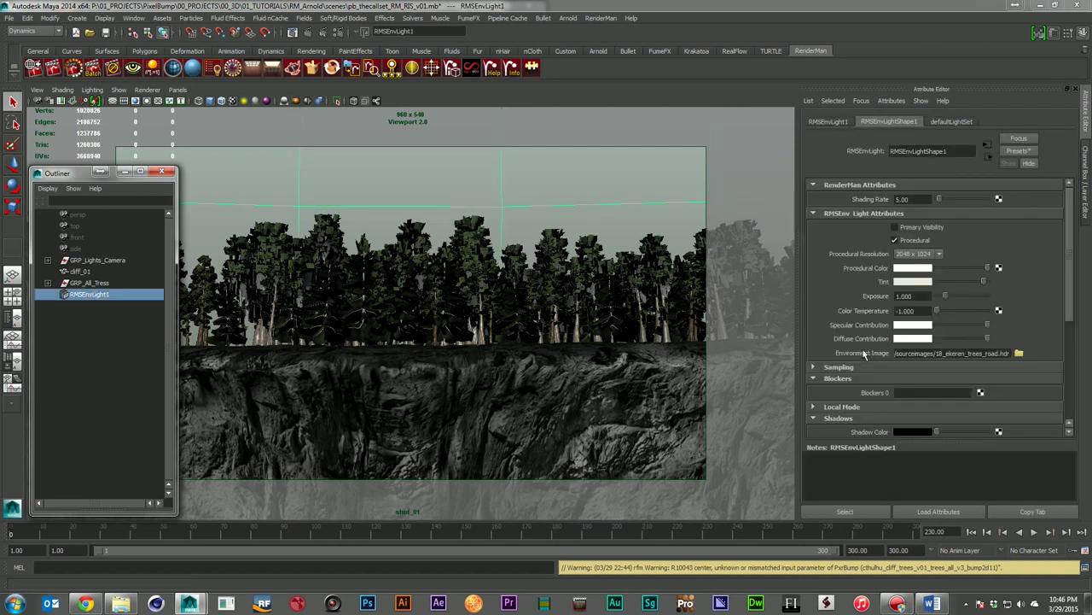
{"action": "left_click_drag", "start_coordinate": [958, 354], "coordinate": [1014, 363]}
{"action": "key", "text": "ctrl+c"}
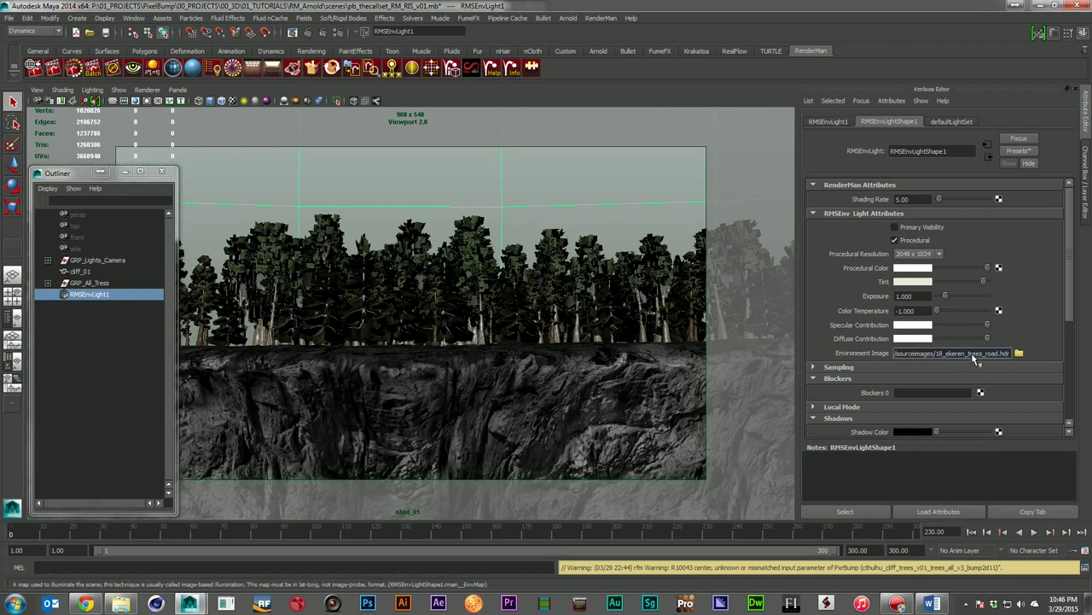
{"action": "left_click", "coordinate": [828, 121]}
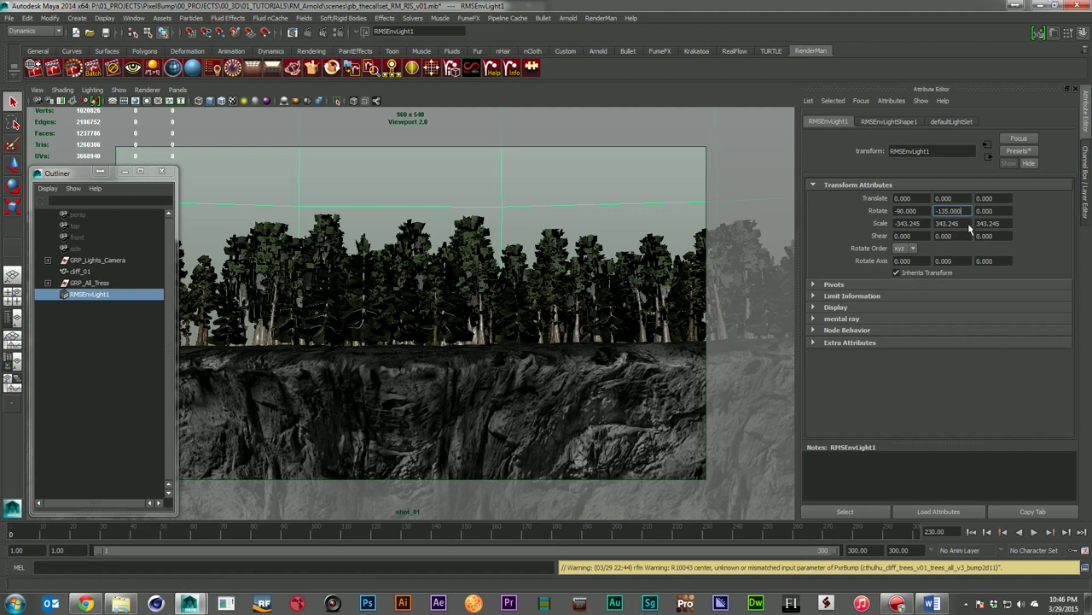
{"action": "left_click", "coordinate": [889, 121]}
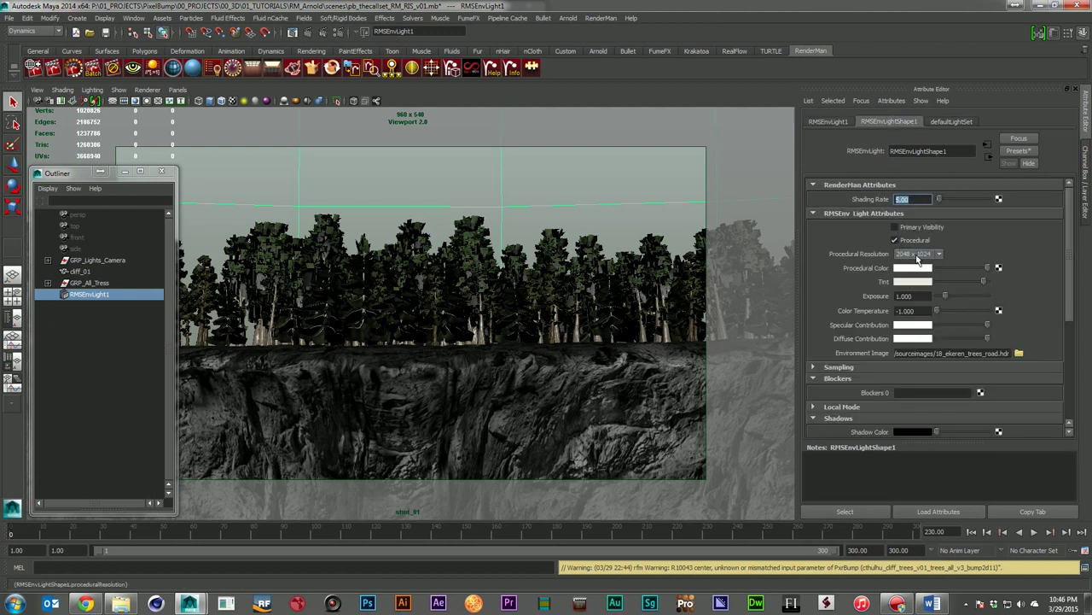
{"action": "left_click", "coordinate": [907, 253]}
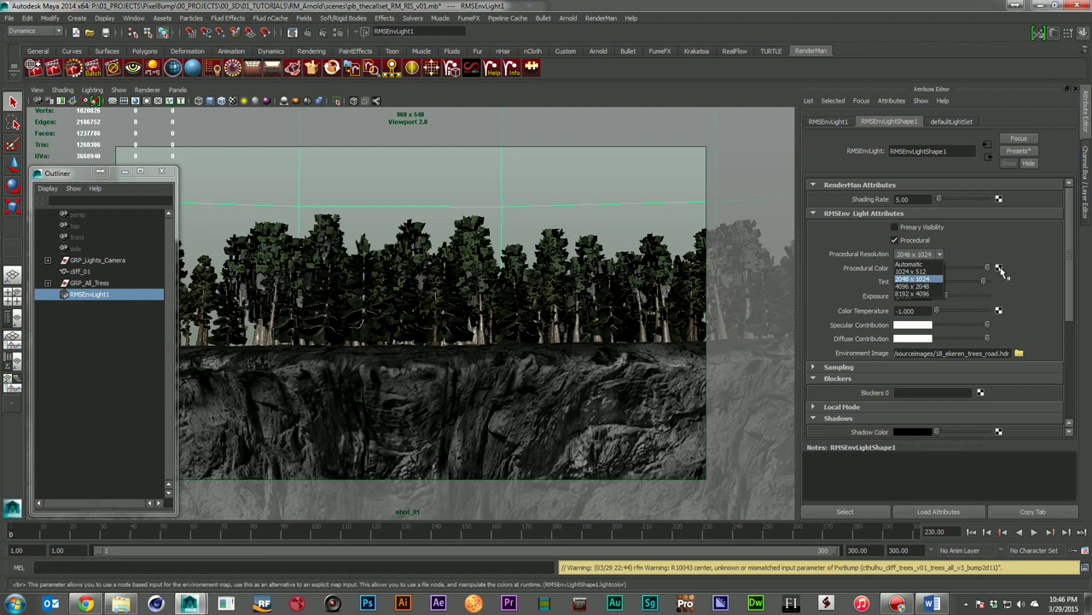
Keep RMSEnvLight1's procedural resolution at 2048 x 1024, and review the RenderMan/RIS sampling and integrator settings.
{"action": "left_click", "coordinate": [914, 279]}
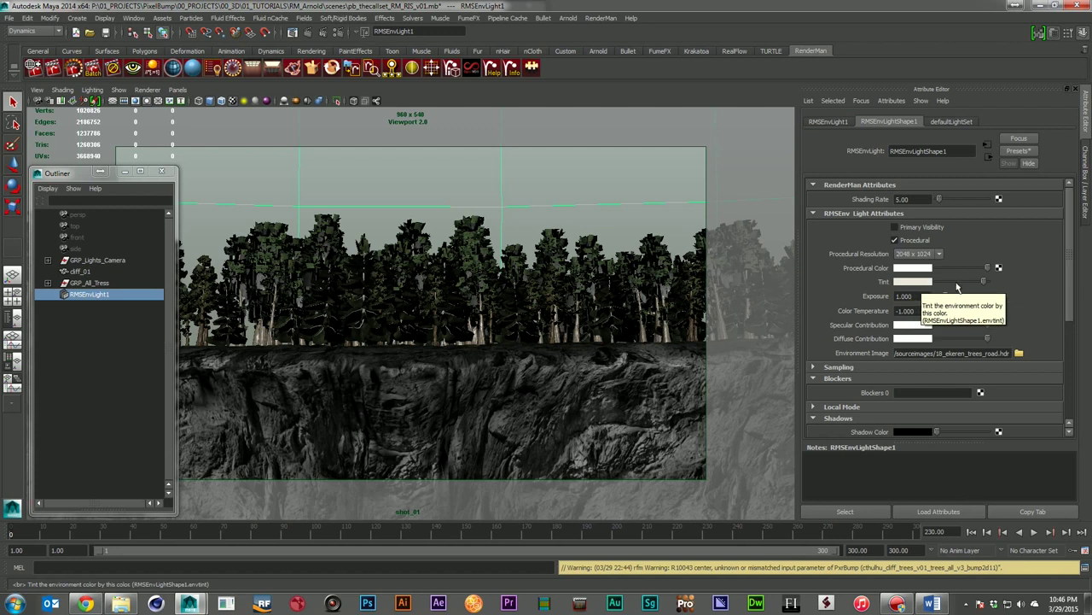
{"action": "left_click", "coordinate": [88, 364]}
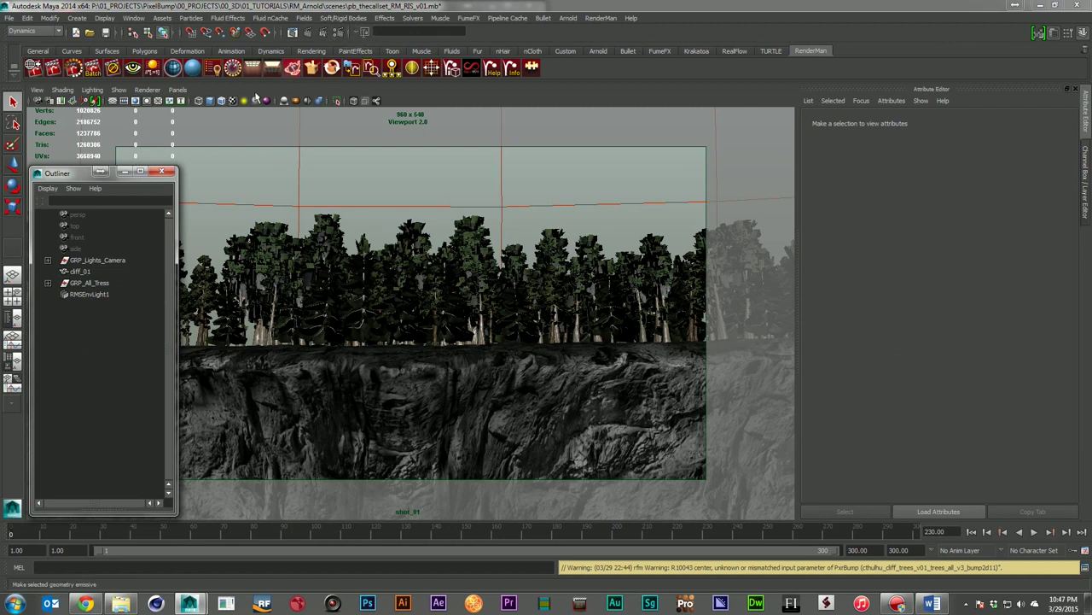
{"action": "left_click", "coordinate": [312, 68]}
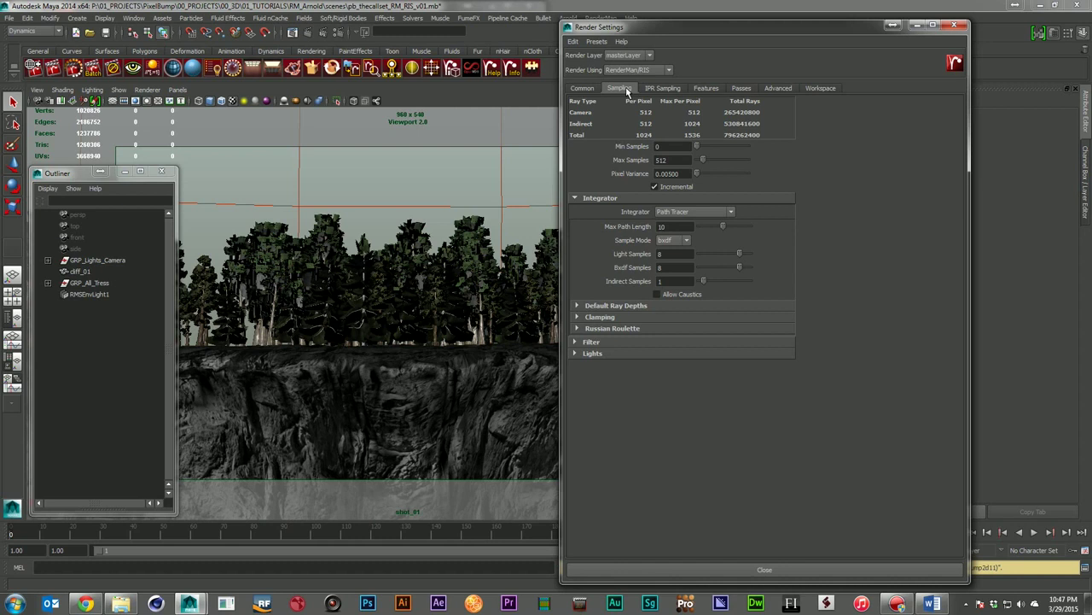
{"action": "left_click", "coordinate": [955, 25]}
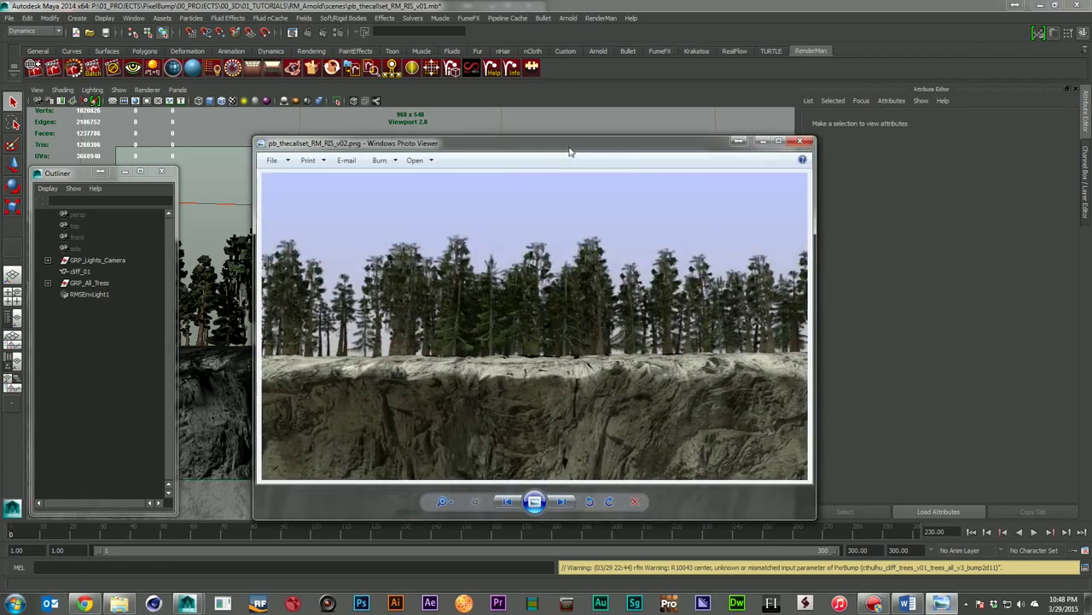
Compare the RenderMan RIS and Arnold v02 render images side by side, and close both images.
{"action": "left_click_drag", "start_coordinate": [564, 145], "coordinate": [316, 144]}
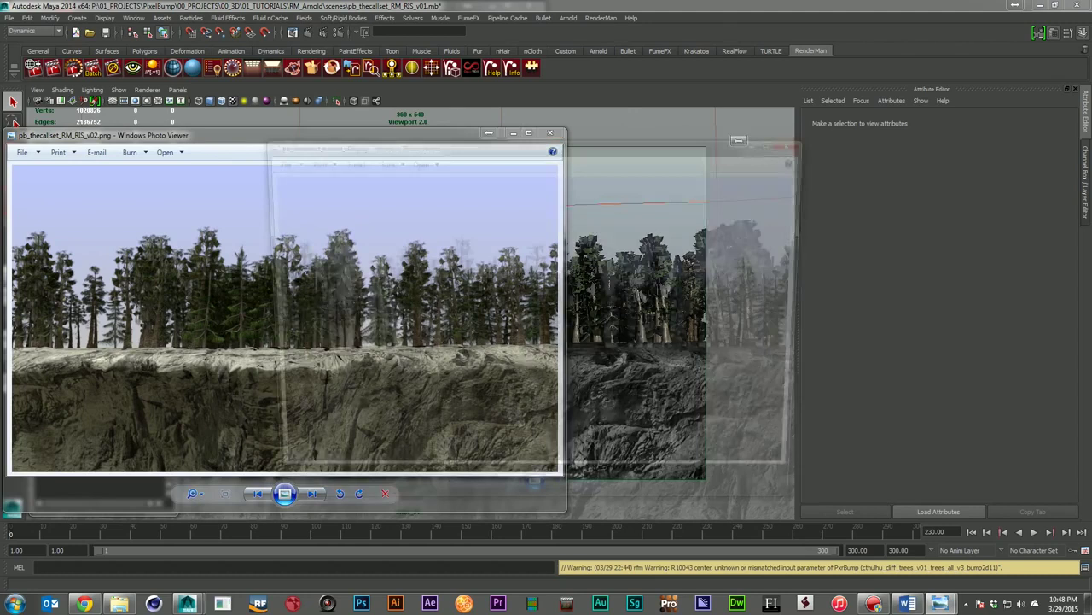
{"action": "left_click_drag", "start_coordinate": [609, 146], "coordinate": [896, 141]}
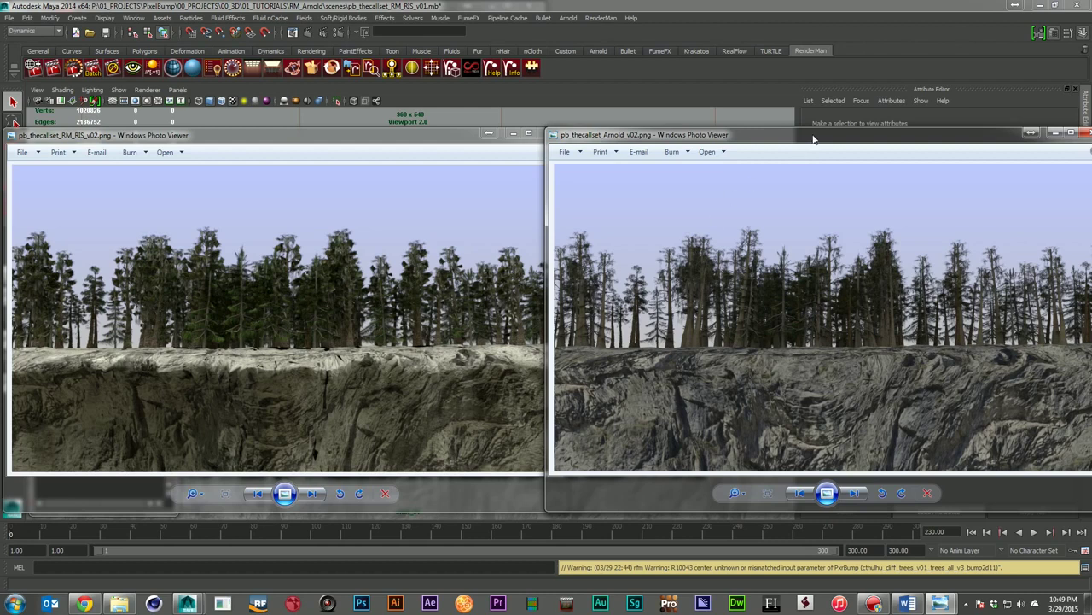
{"action": "left_click_drag", "start_coordinate": [813, 139], "coordinate": [783, 165]}
{"action": "left_click", "coordinate": [1061, 158]}
{"action": "left_click", "coordinate": [551, 133]}
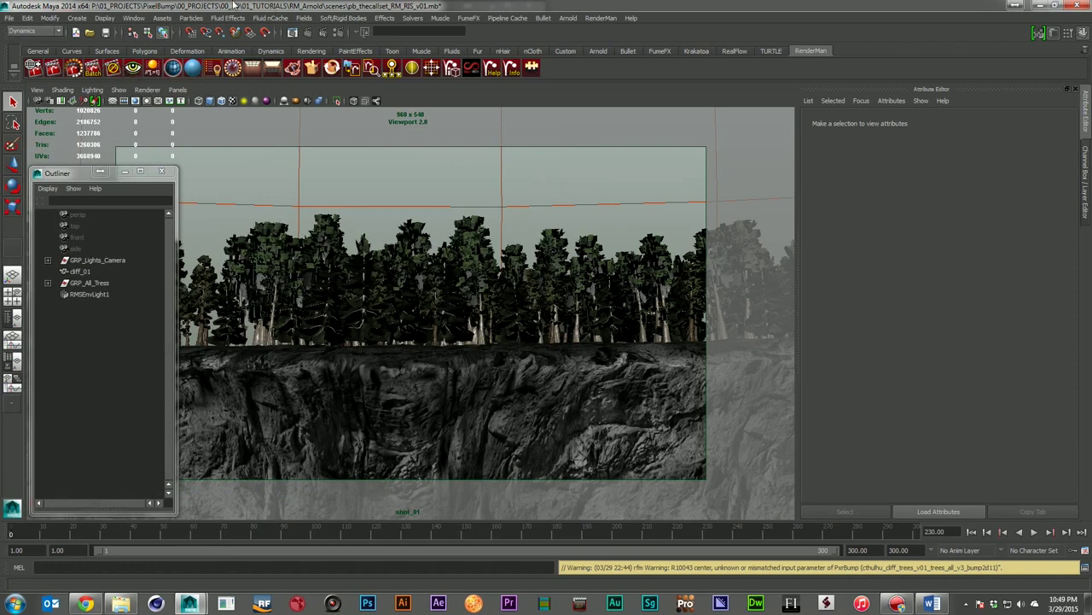
Open the scene pb_thecallset_RM_Reyes_v01.mb and inspect RMSEnvLight1's light attributes, leaving nothing selected.
{"action": "left_click", "coordinate": [8, 19]}
{"action": "left_click", "coordinate": [153, 281]}
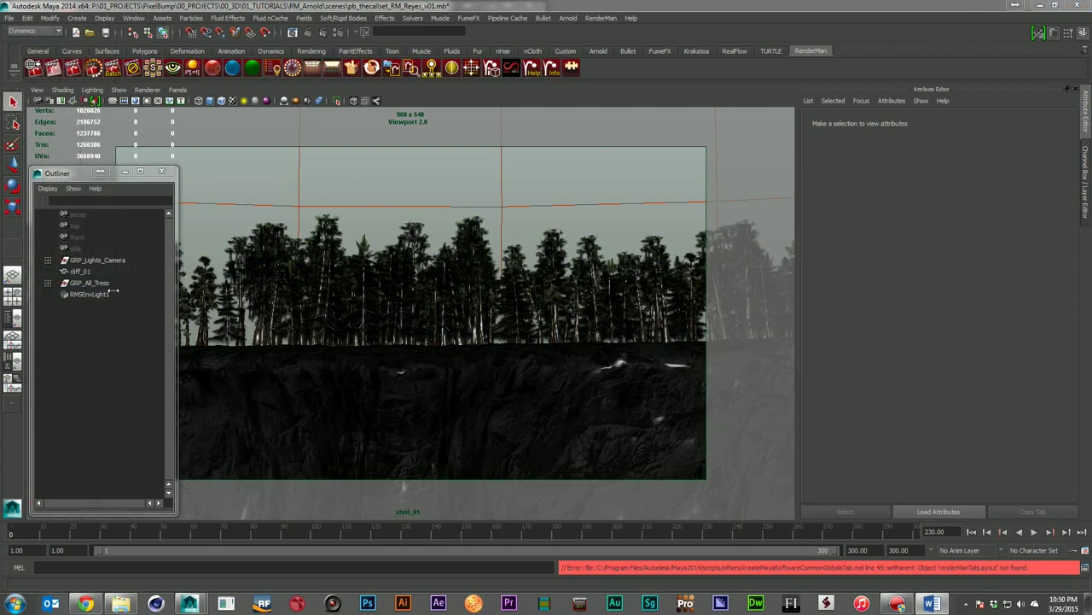
{"action": "left_click", "coordinate": [113, 296]}
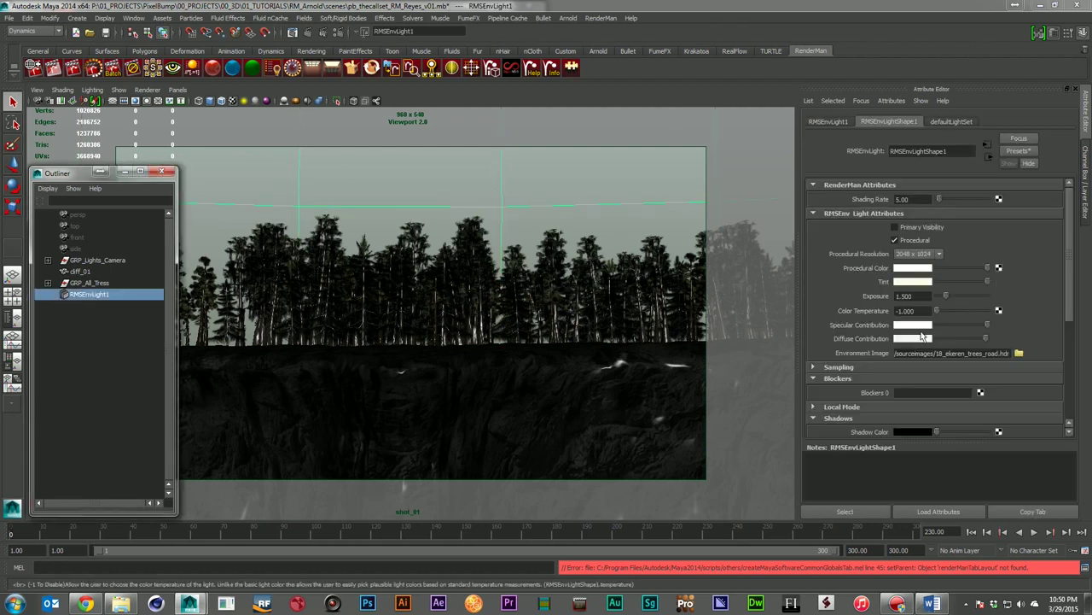
{"action": "left_click", "coordinate": [108, 320]}
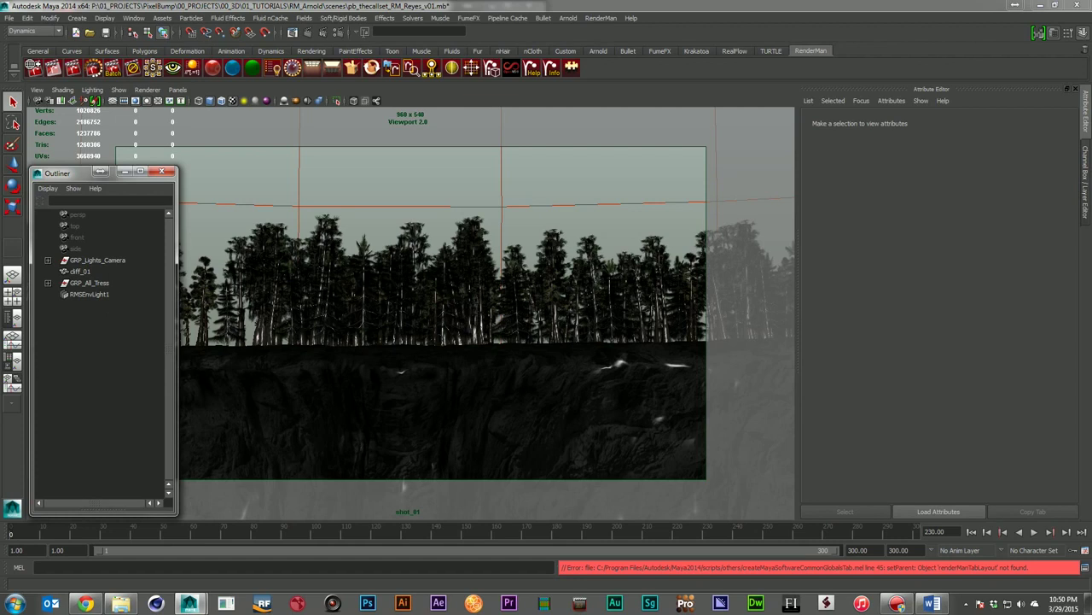
Show the RenderMan/Reyes node list in Hypershade and examine it alongside the scene's materials.
{"action": "left_click_drag", "start_coordinate": [791, 313], "coordinate": [326, 323]}
{"action": "left_click_drag", "start_coordinate": [228, 318], "coordinate": [319, 233]}
{"action": "left_click", "coordinate": [205, 459]}
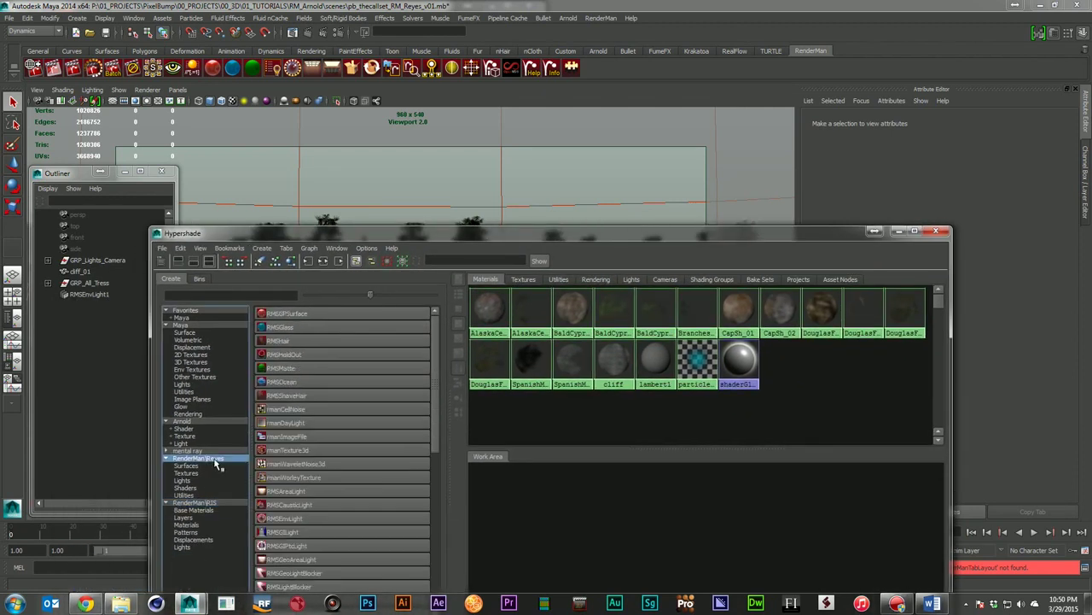
{"action": "left_click_drag", "start_coordinate": [602, 234], "coordinate": [591, 258]}
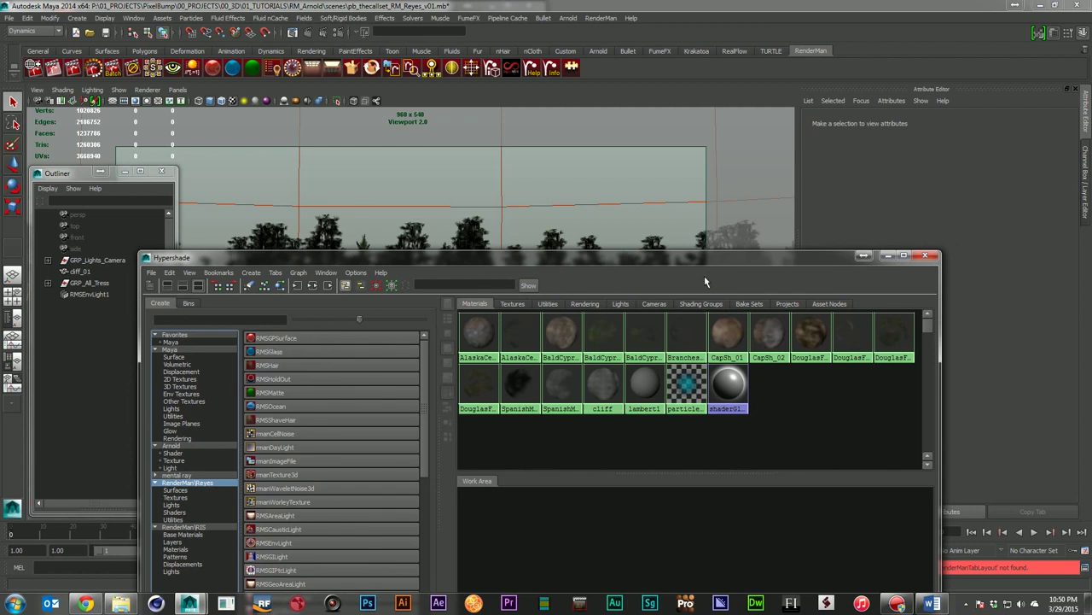
{"action": "left_click_drag", "start_coordinate": [711, 258], "coordinate": [587, 255]}
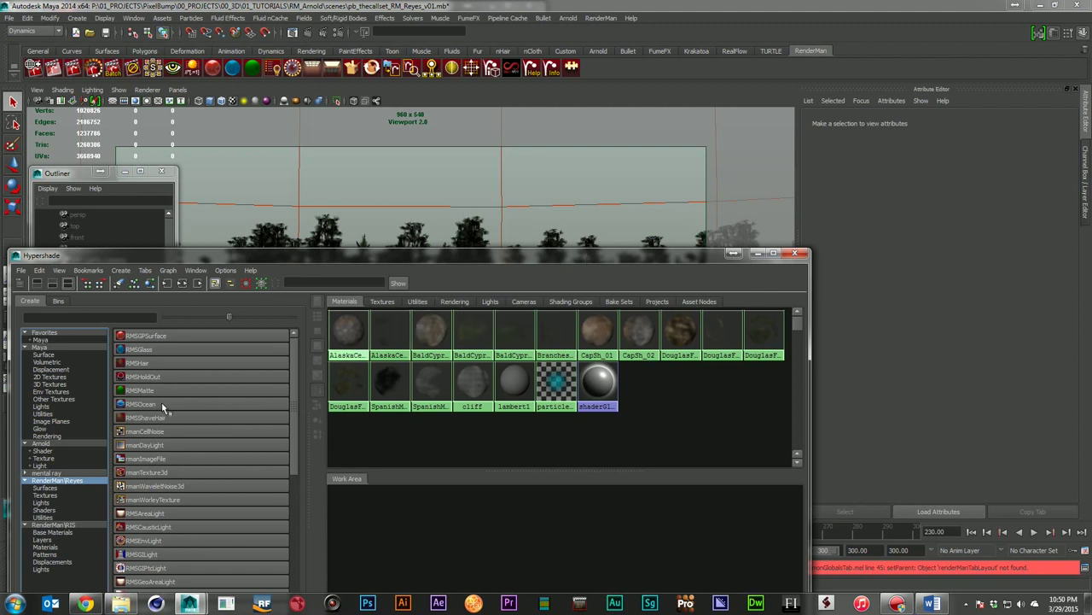
{"action": "left_click_drag", "start_coordinate": [256, 254], "coordinate": [248, 344]}
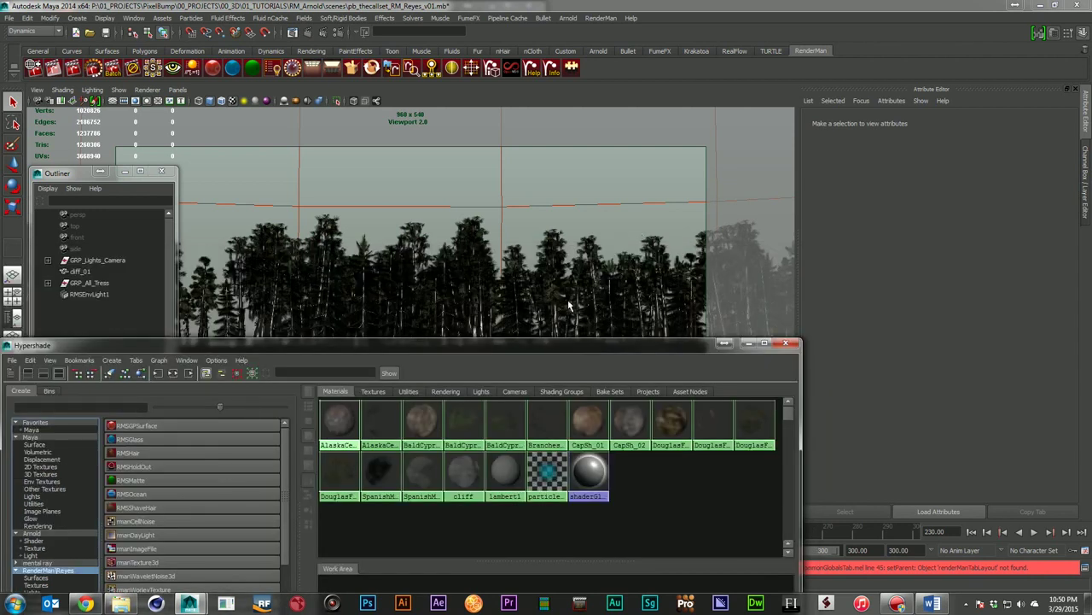
{"action": "left_click_drag", "start_coordinate": [559, 341], "coordinate": [559, 201]}
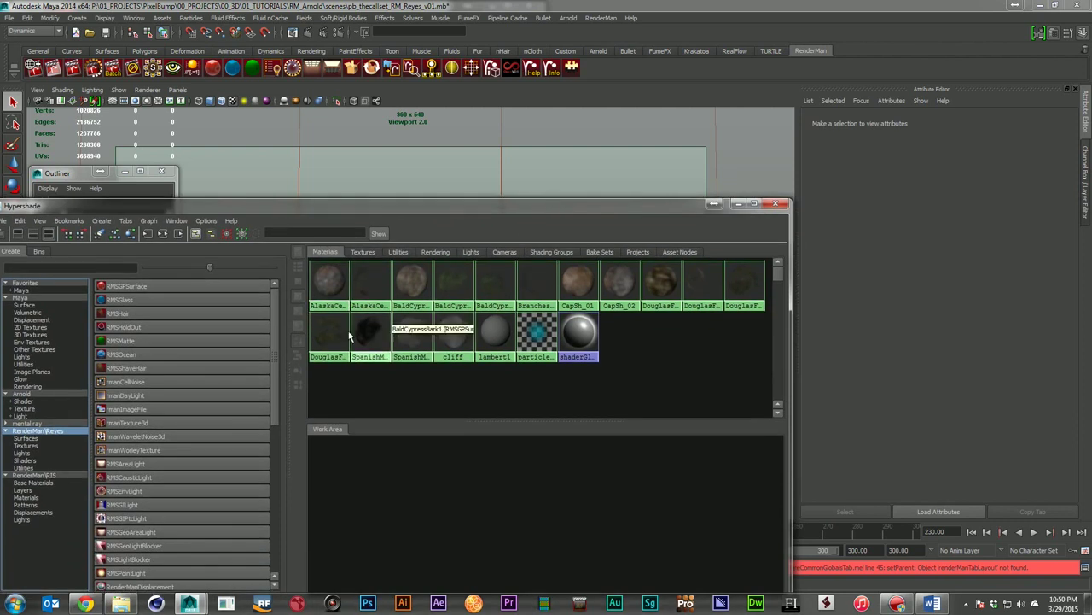
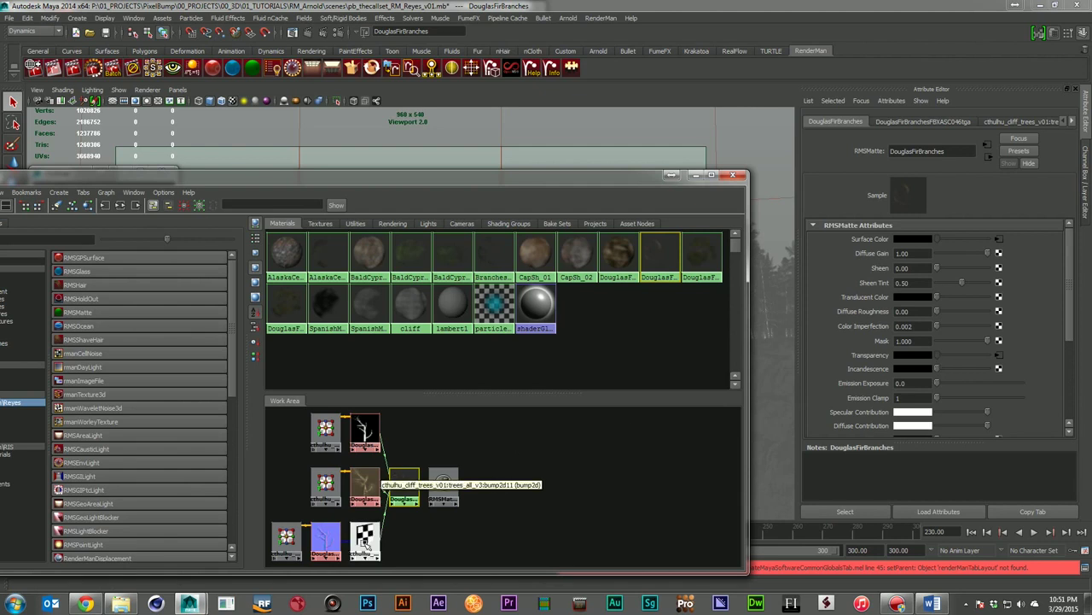
Examine the DouglasFirBranches RMSMatte material's displacement settings, input normal map and NormalMap Mode options.
{"action": "scroll", "coordinate": [893, 384], "scroll_direction": "down", "scroll_amount": 2}
{"action": "scroll", "coordinate": [893, 384], "scroll_direction": "down", "scroll_amount": 5}
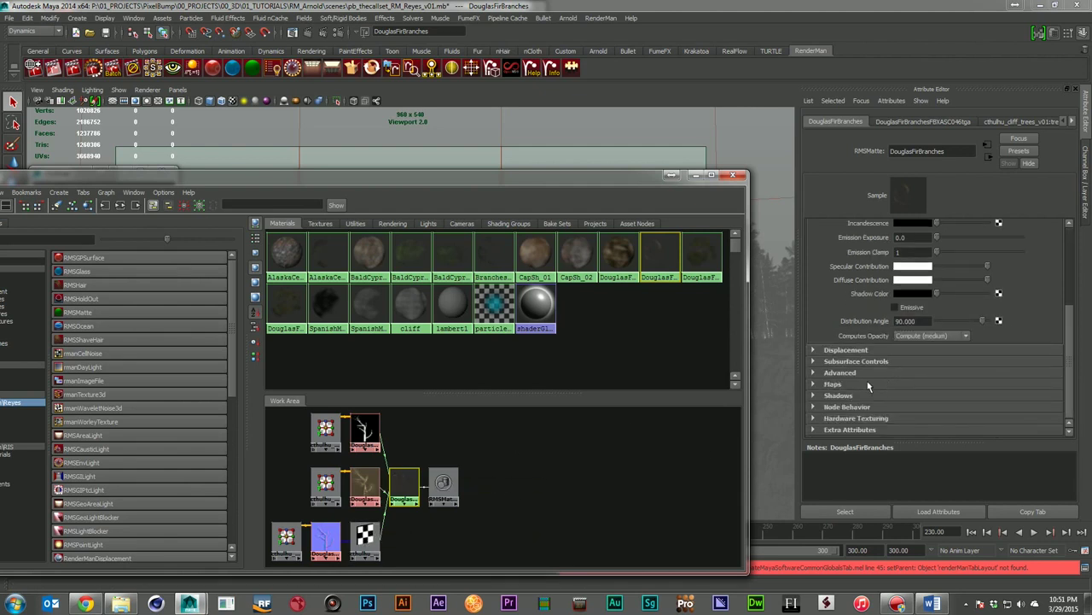
{"action": "left_click", "coordinate": [869, 345]}
{"action": "scroll", "coordinate": [953, 348], "scroll_direction": "down", "scroll_amount": 5}
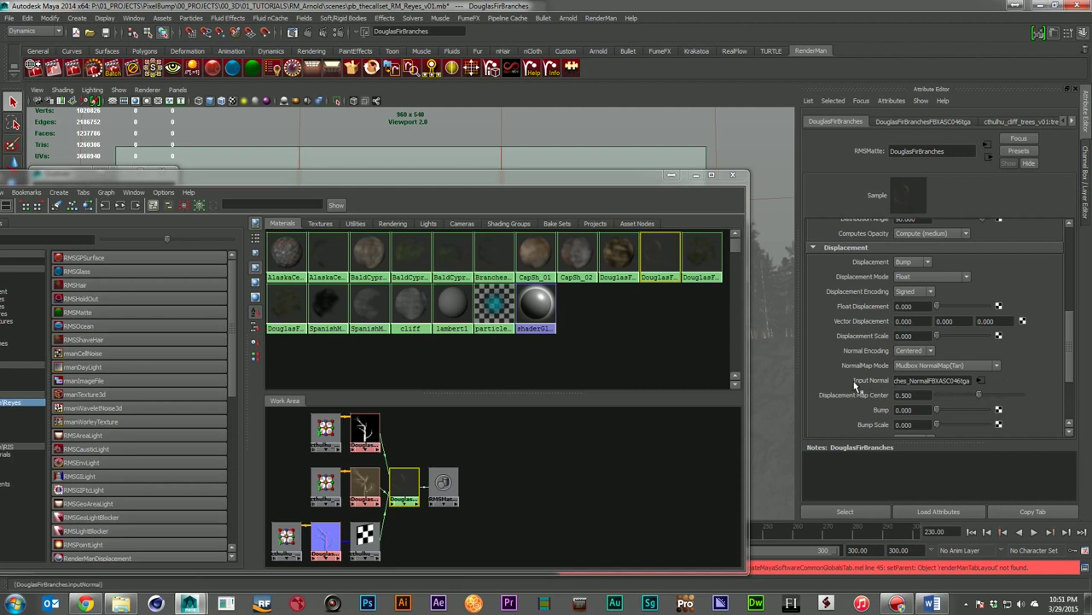
{"action": "left_click", "coordinate": [983, 366]}
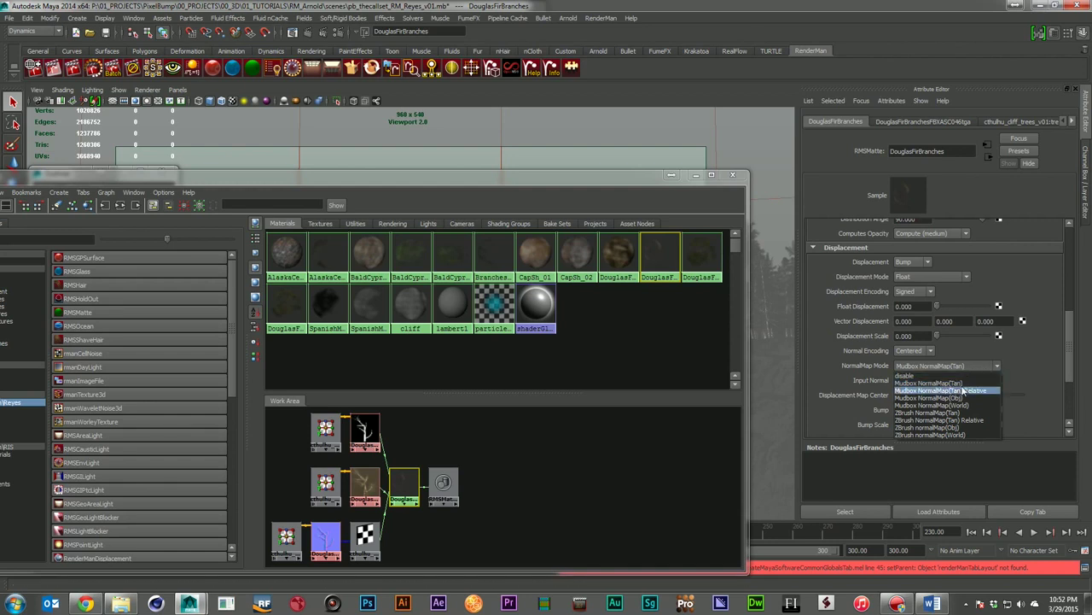
{"action": "left_click", "coordinate": [1032, 357]}
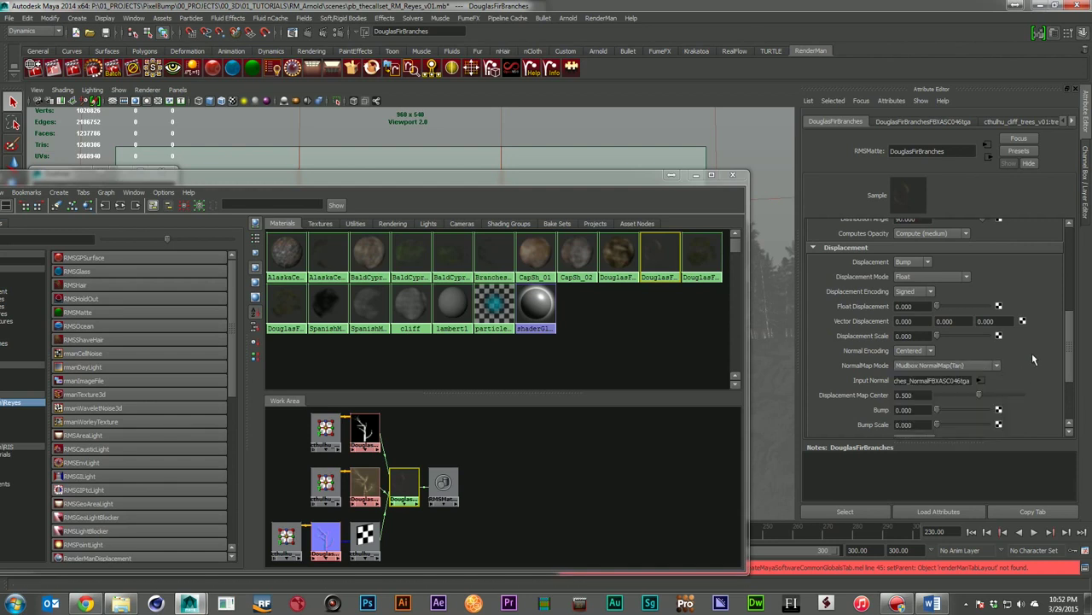
{"action": "left_click", "coordinate": [948, 366]}
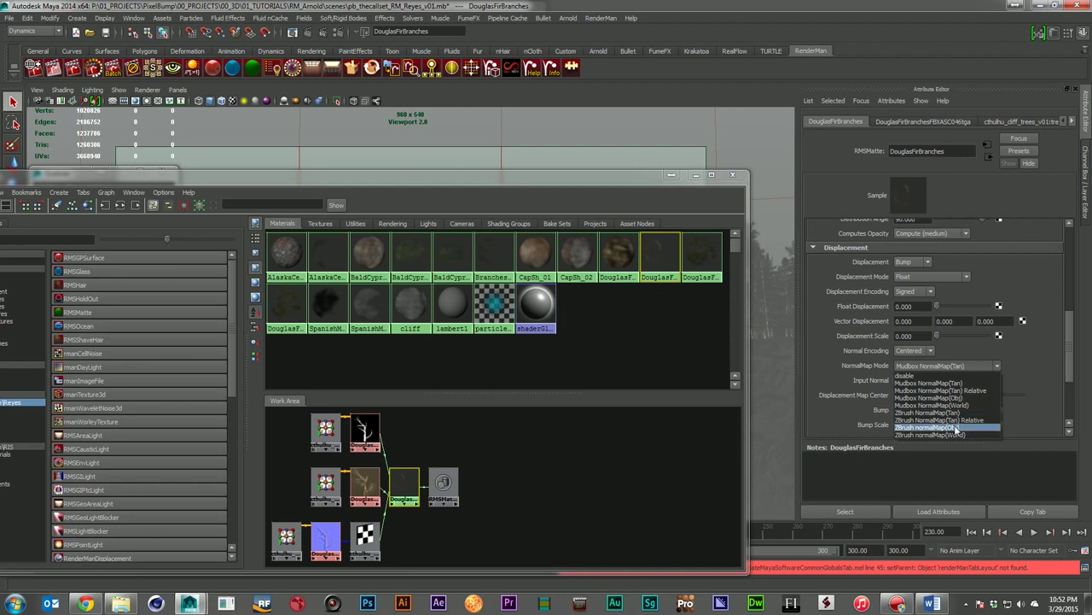
{"action": "left_click", "coordinate": [1023, 367]}
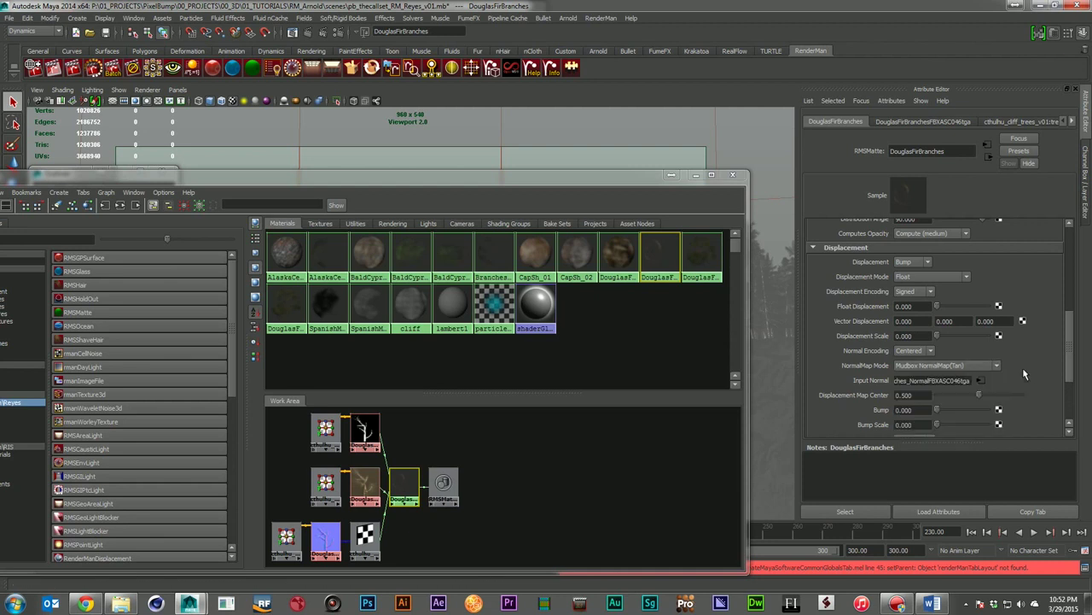
Collapse the DouglasFirBranches displacement settings and check the material's Computes Opacity options.
{"action": "left_click", "coordinate": [960, 248]}
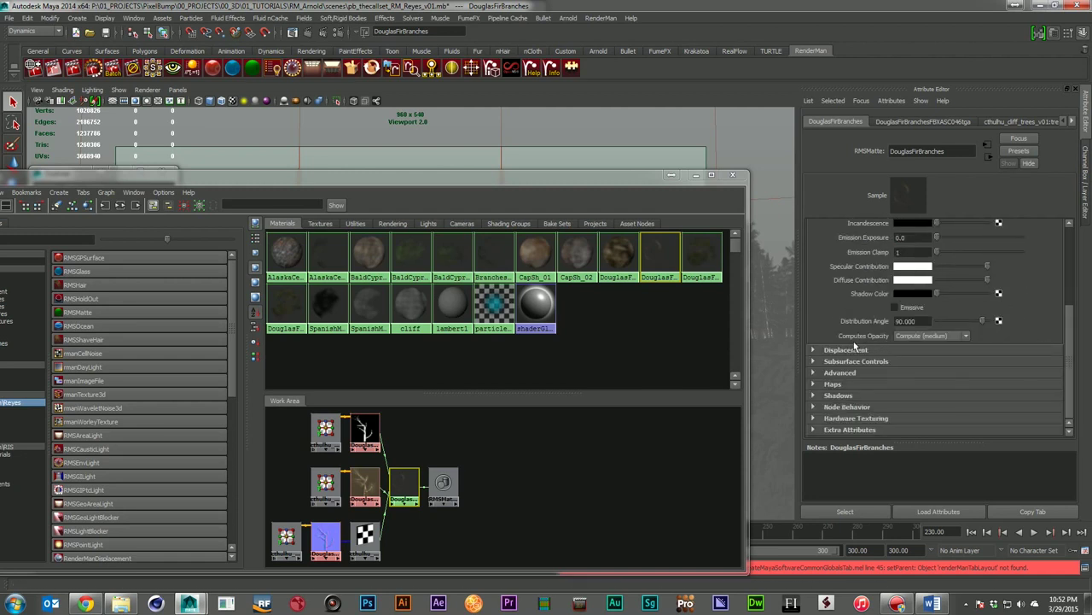
{"action": "left_click", "coordinate": [923, 335]}
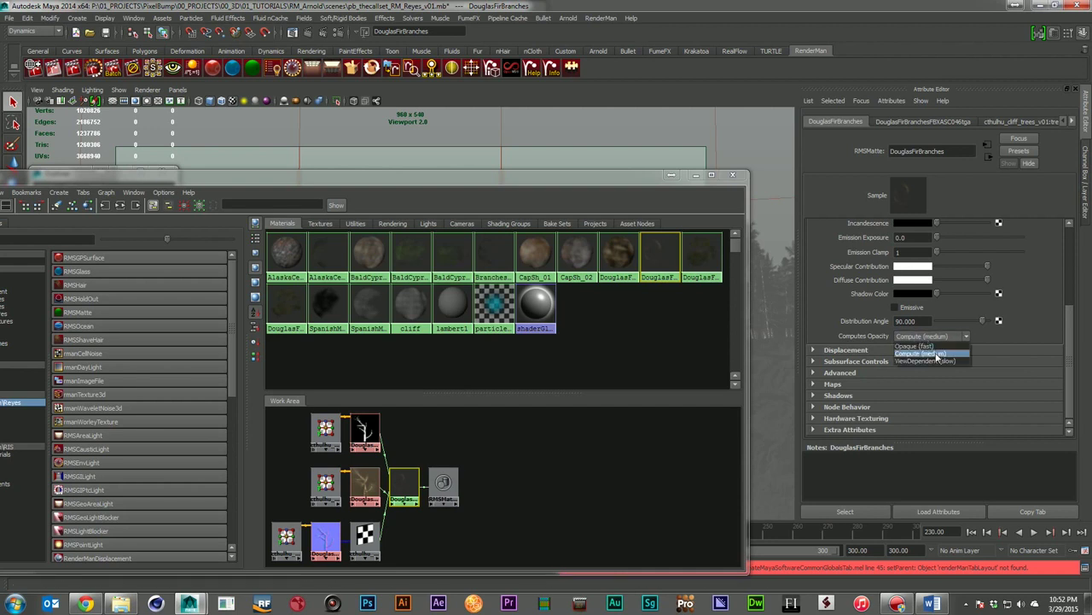
{"action": "left_click", "coordinate": [1042, 323]}
Move Hypershade out of the way and review the RenderMan/Reyes final quality settings, including the shading rate.
{"action": "left_click_drag", "start_coordinate": [595, 176], "coordinate": [726, 419]}
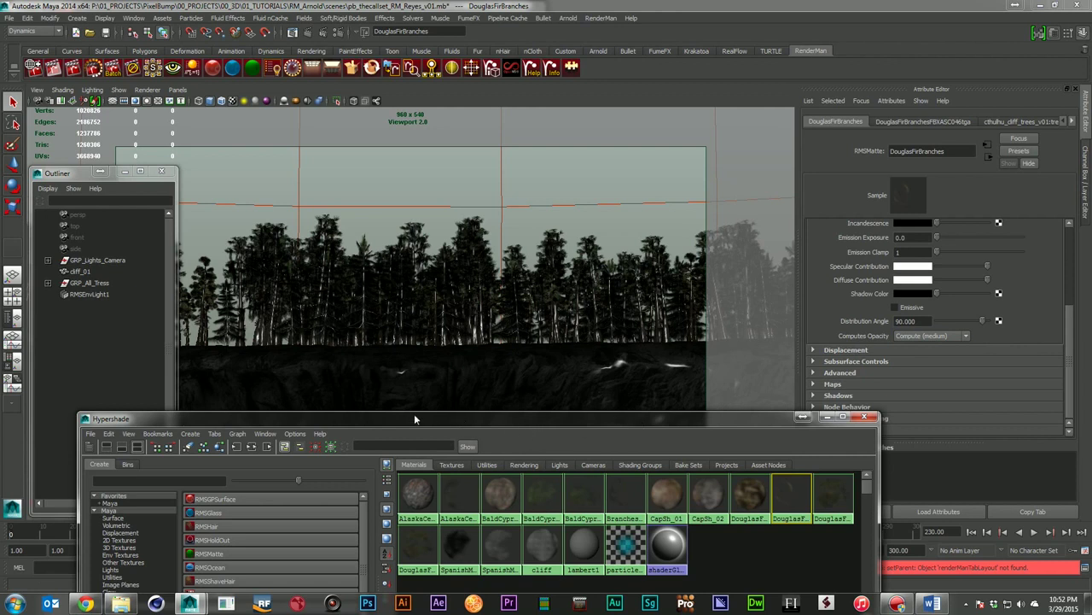
{"action": "left_click_drag", "start_coordinate": [414, 418], "coordinate": [1091, 418]}
{"action": "left_click", "coordinate": [338, 31]}
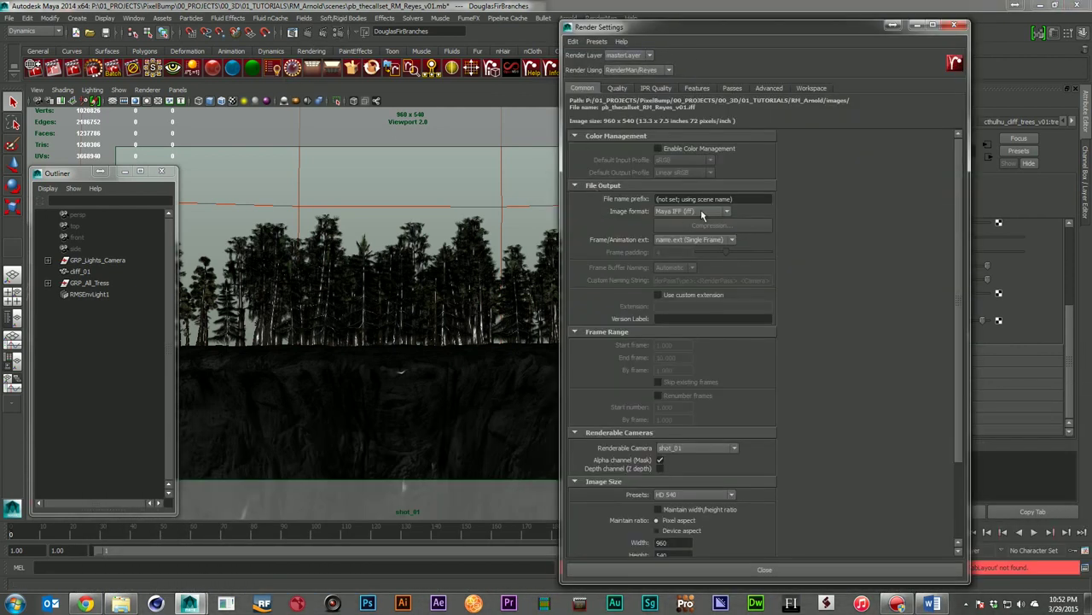
{"action": "left_click", "coordinate": [618, 89]}
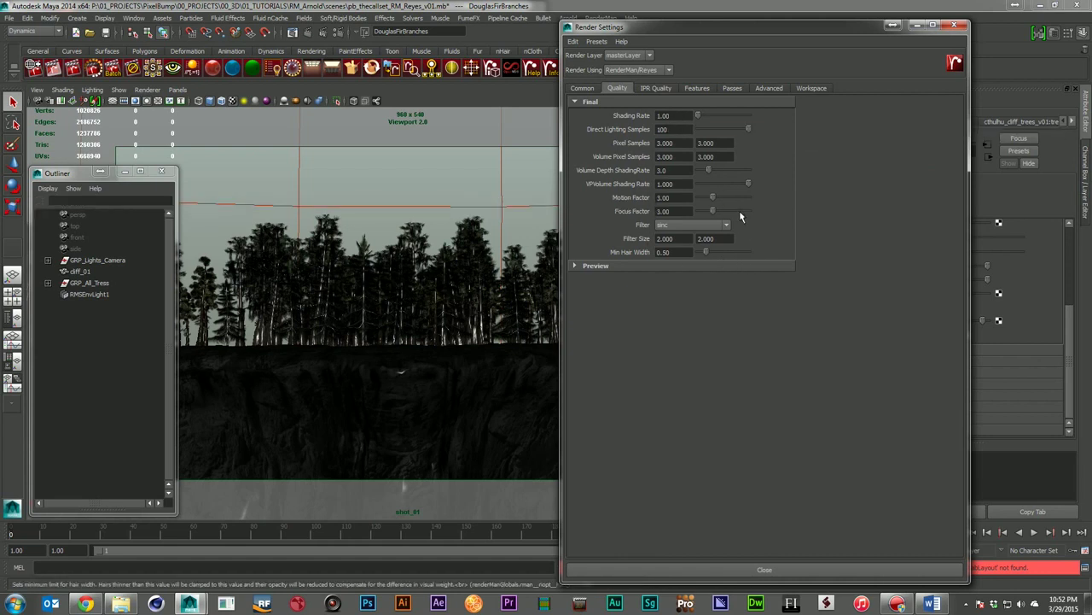
{"action": "left_click", "coordinate": [674, 115]}
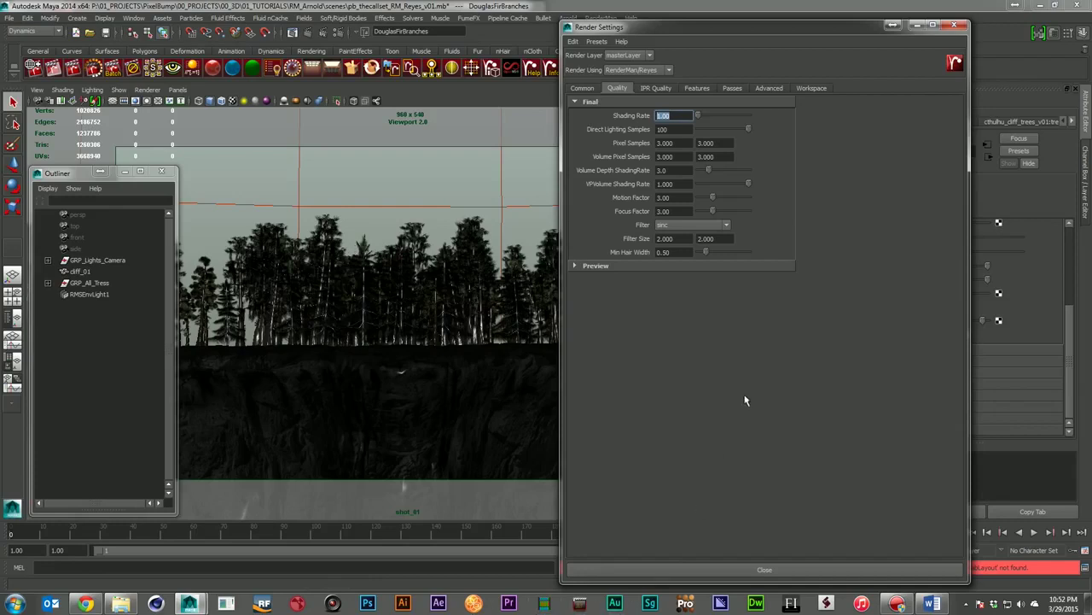
{"action": "left_click", "coordinate": [676, 118]}
{"action": "left_click", "coordinate": [916, 24]}
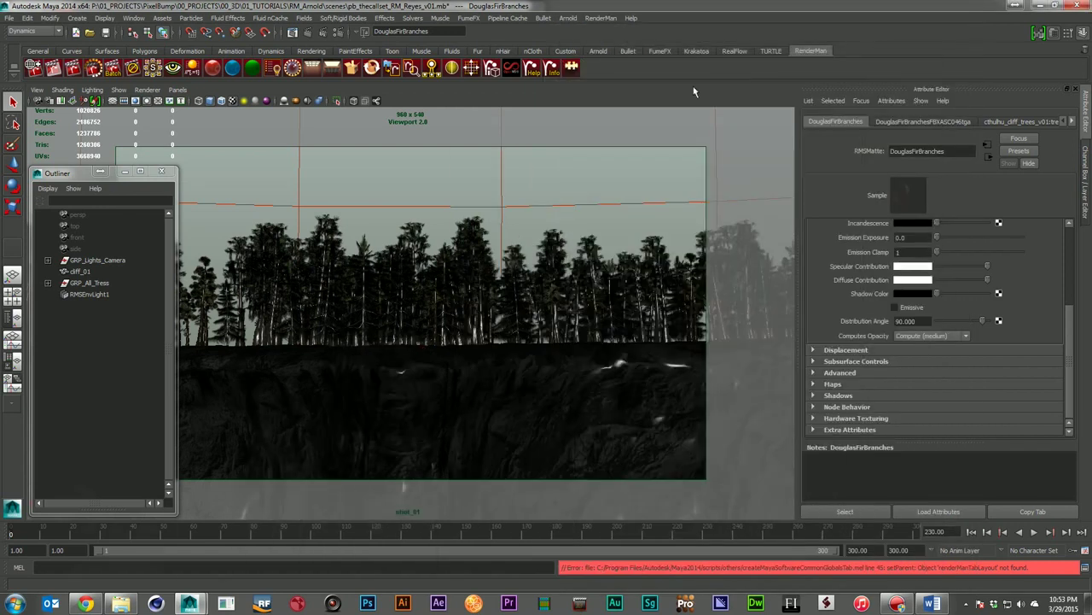
Run an interactive RenderMan Reyes render of the shot, and close the it viewer, discarding the session.
{"action": "left_click", "coordinate": [96, 69]}
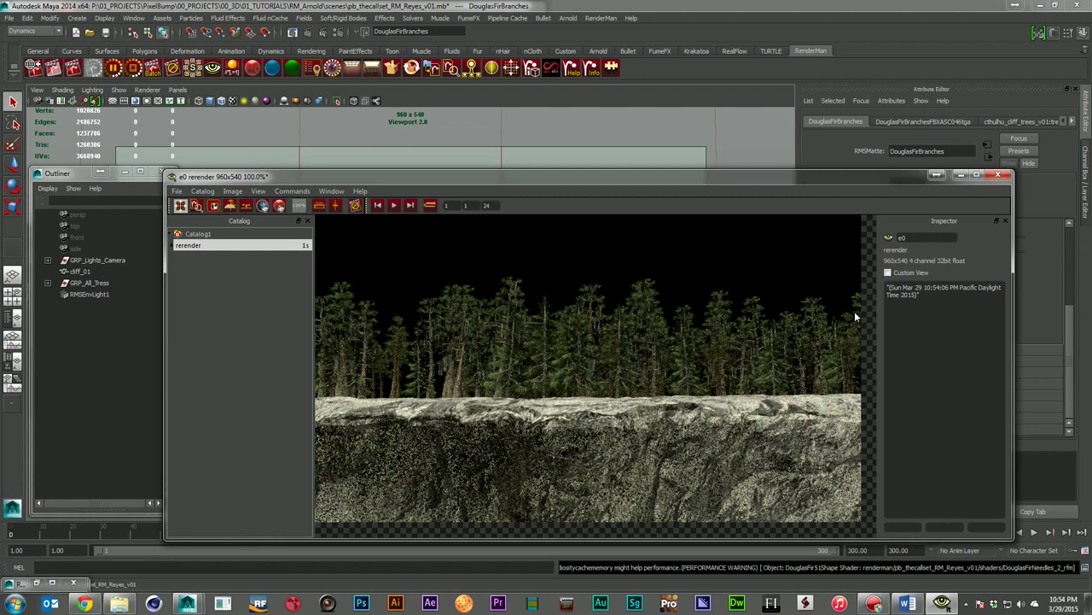
{"action": "left_click", "coordinate": [998, 175]}
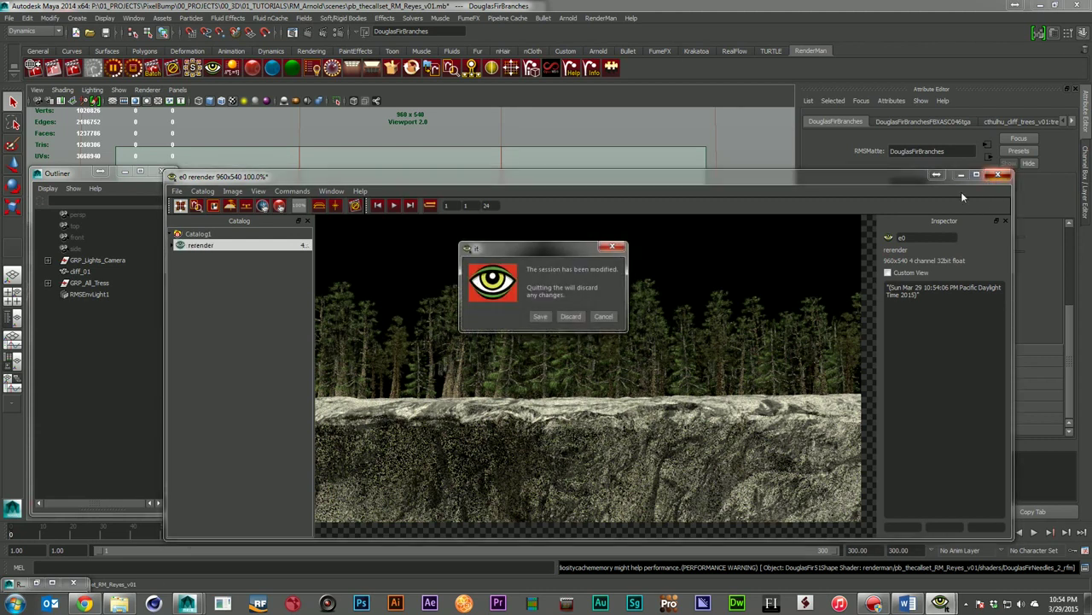
{"action": "left_click", "coordinate": [574, 315]}
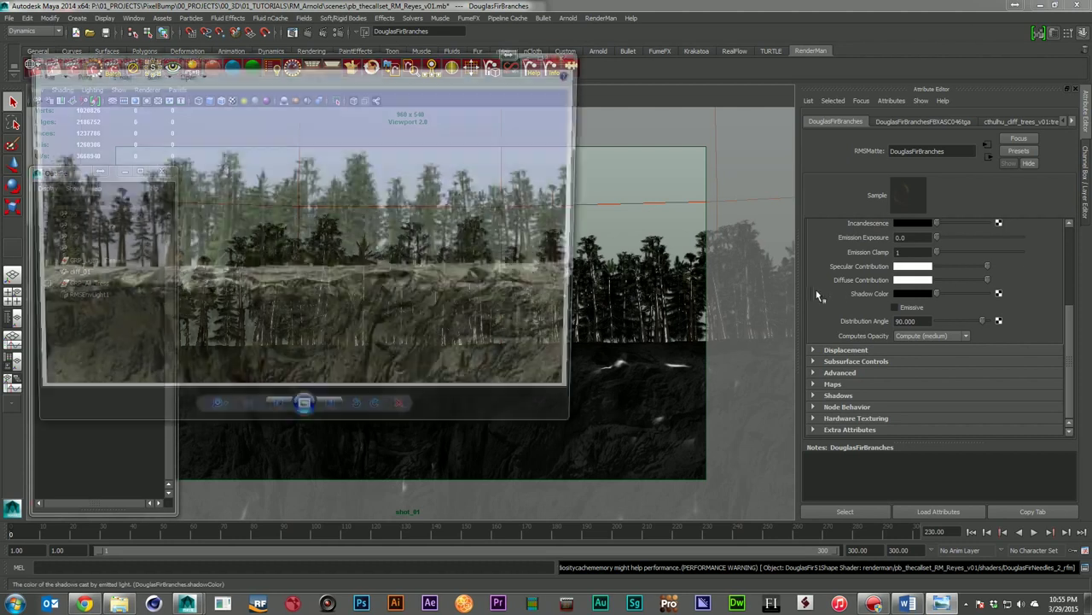
Arrange the RenderMan Reyes and Arnold v02 render image windows on screen to compare them.
{"action": "left_click_drag", "start_coordinate": [364, 58], "coordinate": [363, 88]}
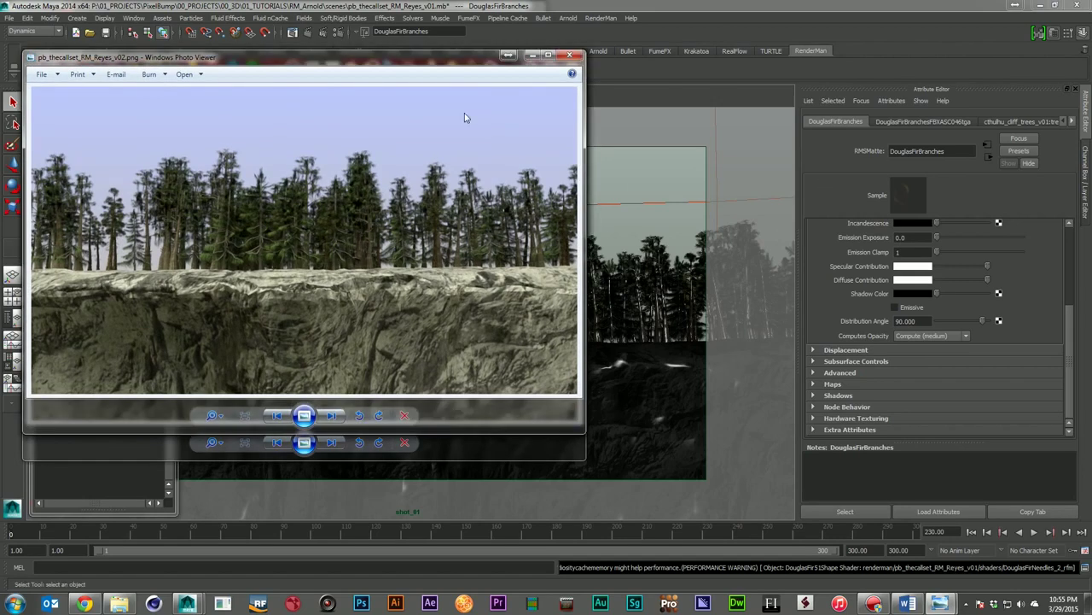
{"action": "left_click_drag", "start_coordinate": [442, 67], "coordinate": [608, 23]}
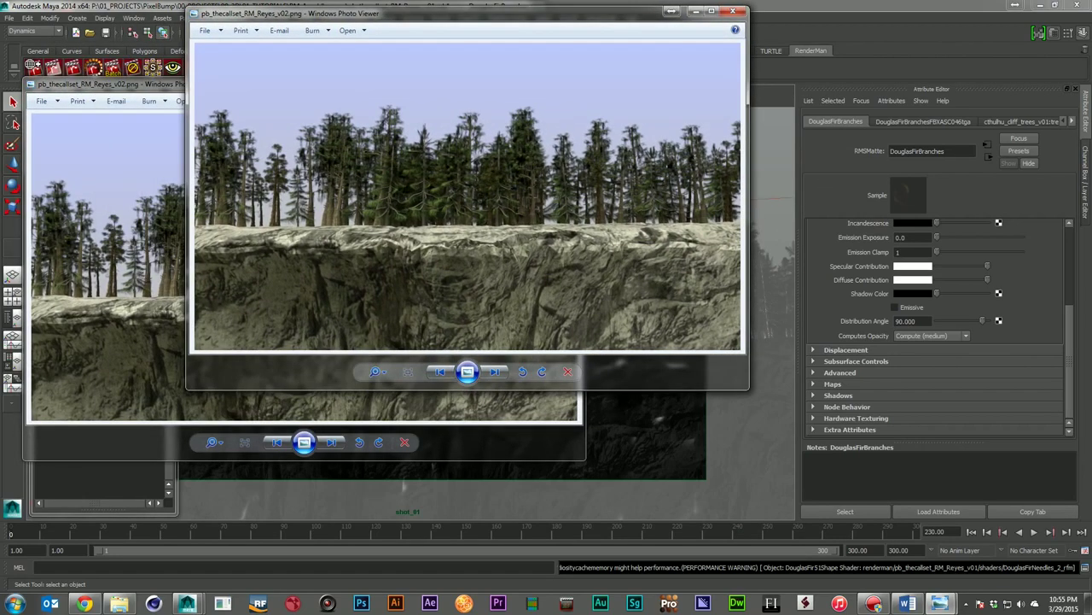
{"action": "left_click_drag", "start_coordinate": [354, 57], "coordinate": [855, 213]}
{"action": "left_click_drag", "start_coordinate": [98, 89], "coordinate": [68, 250]}
{"action": "left_click_drag", "start_coordinate": [644, 216], "coordinate": [669, 269]}
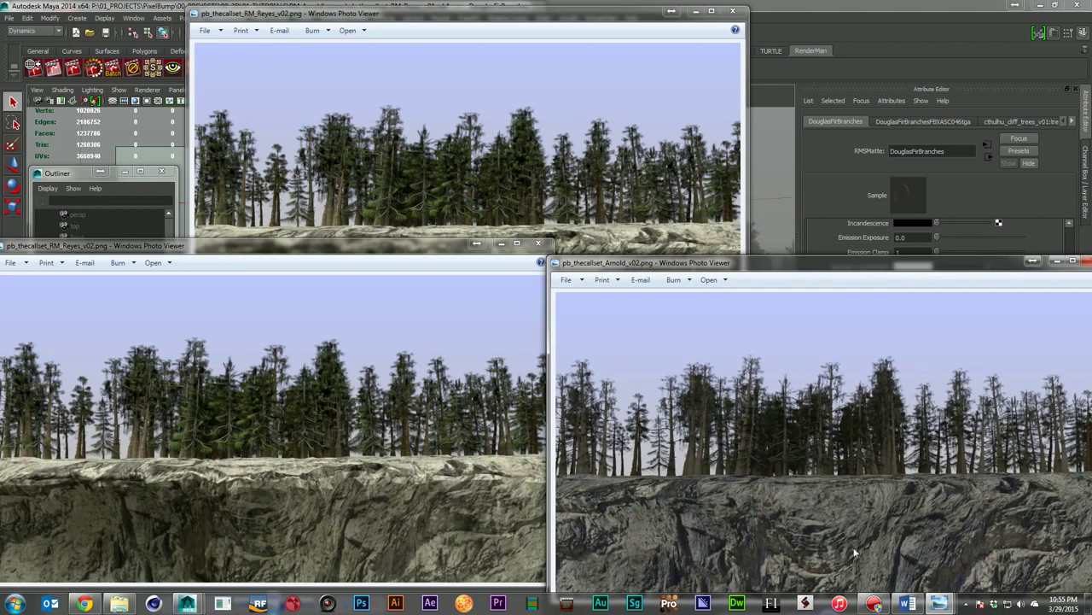
Compare the Reyes and Arnold v02 cliff renders by bringing each window forward, and close all three image windows.
{"action": "left_click", "coordinate": [598, 26]}
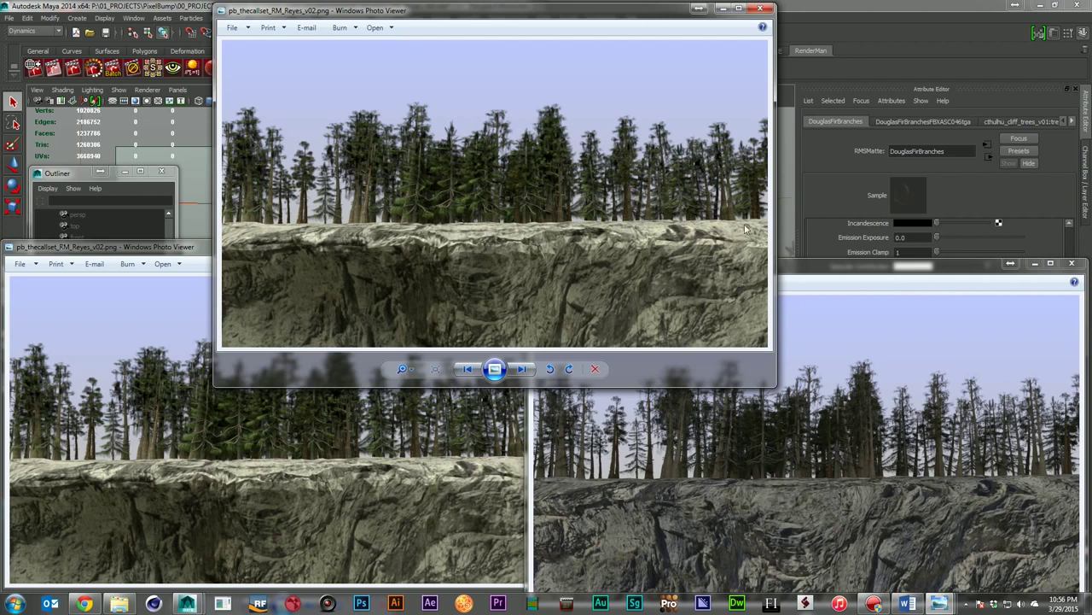
{"action": "left_click", "coordinate": [433, 444]}
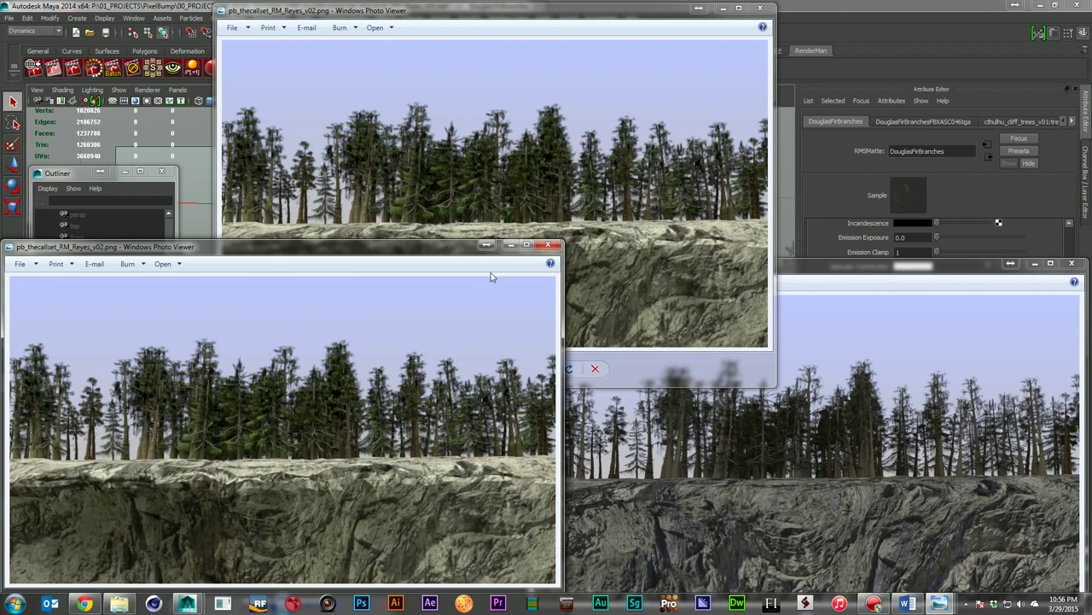
{"action": "left_click", "coordinate": [551, 245]}
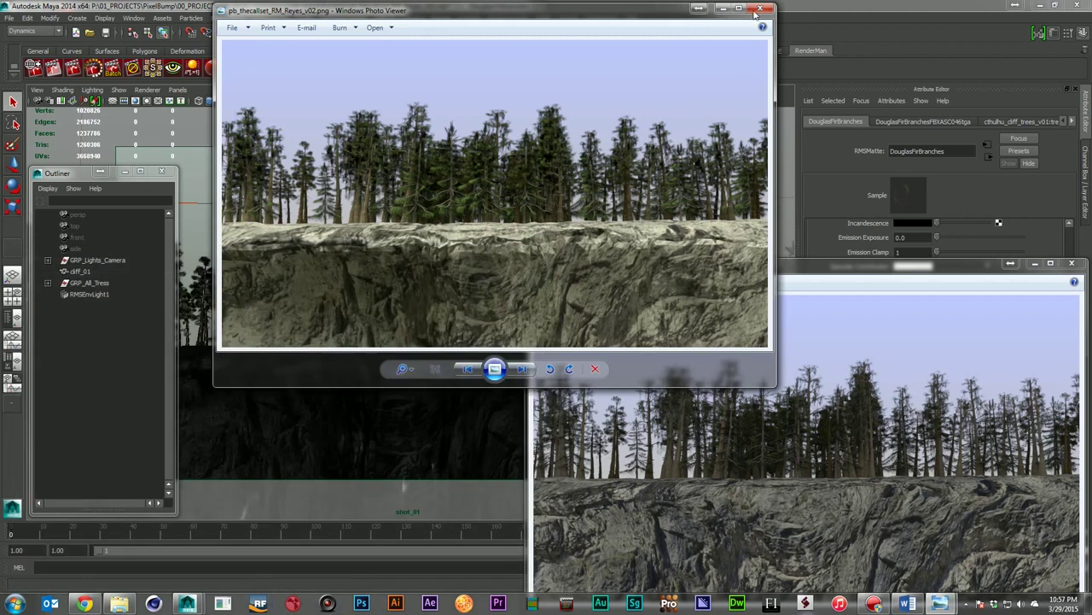
{"action": "left_click", "coordinate": [760, 8]}
{"action": "left_click", "coordinate": [1073, 264]}
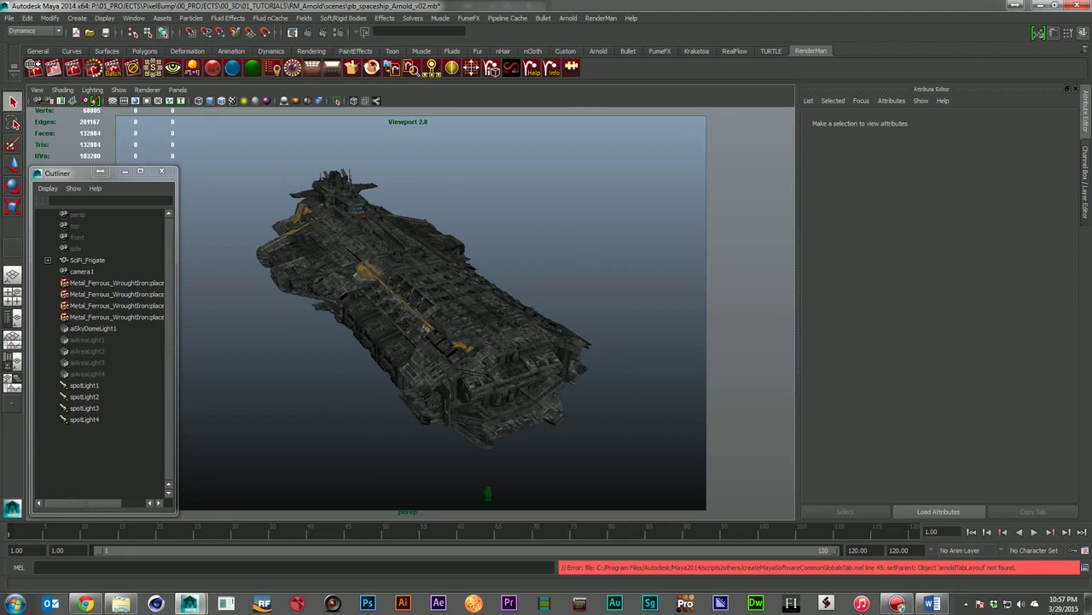
Review spotLight1's Arnold settings in the spaceship scene, including decay type, exposure, samples, radius, diffuse and specular.
{"action": "left_click", "coordinate": [83, 385]}
{"action": "left_click", "coordinate": [86, 396]}
{"action": "left_click", "coordinate": [483, 451]}
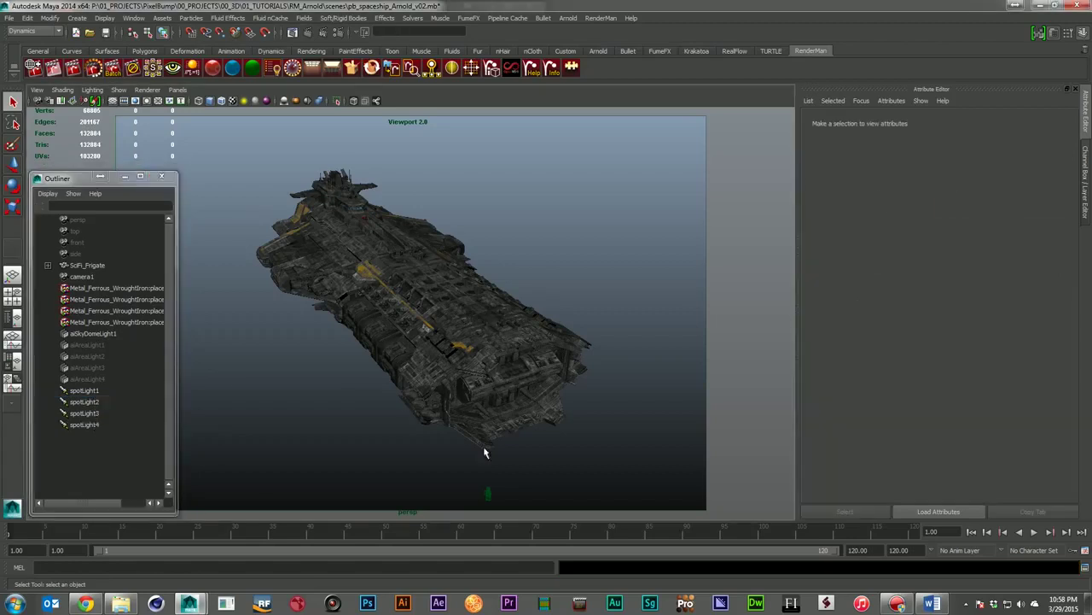
{"action": "left_click", "coordinate": [85, 390]}
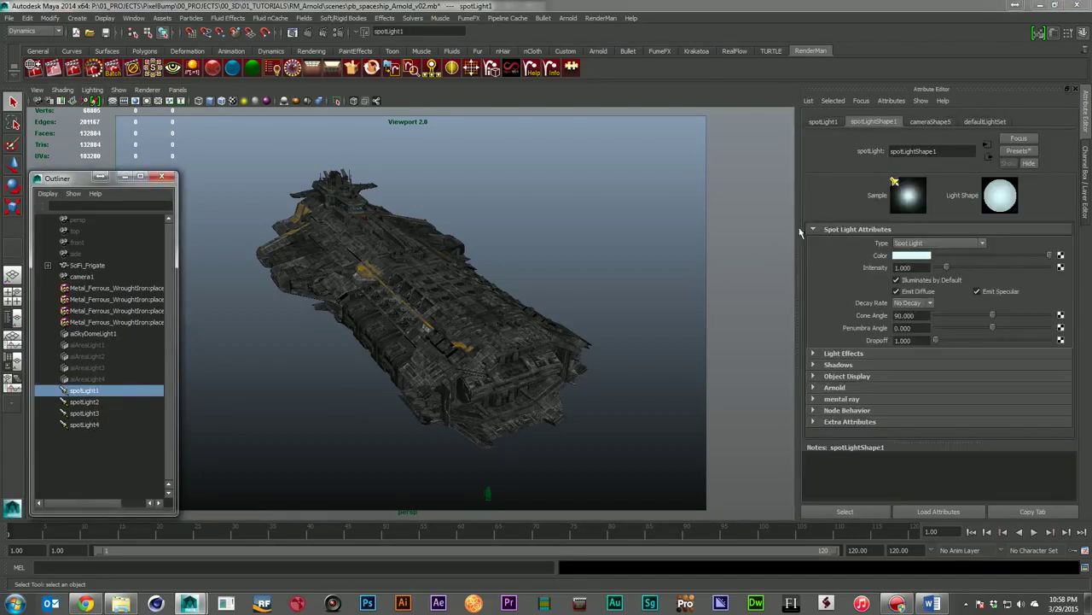
{"action": "left_click", "coordinate": [838, 229]}
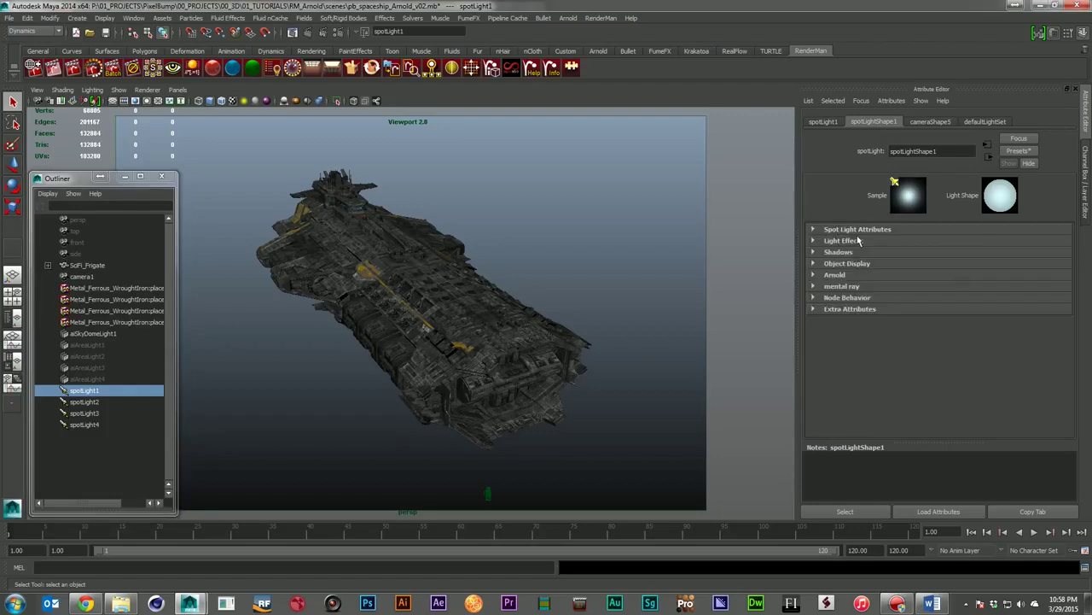
{"action": "left_click", "coordinate": [837, 275]}
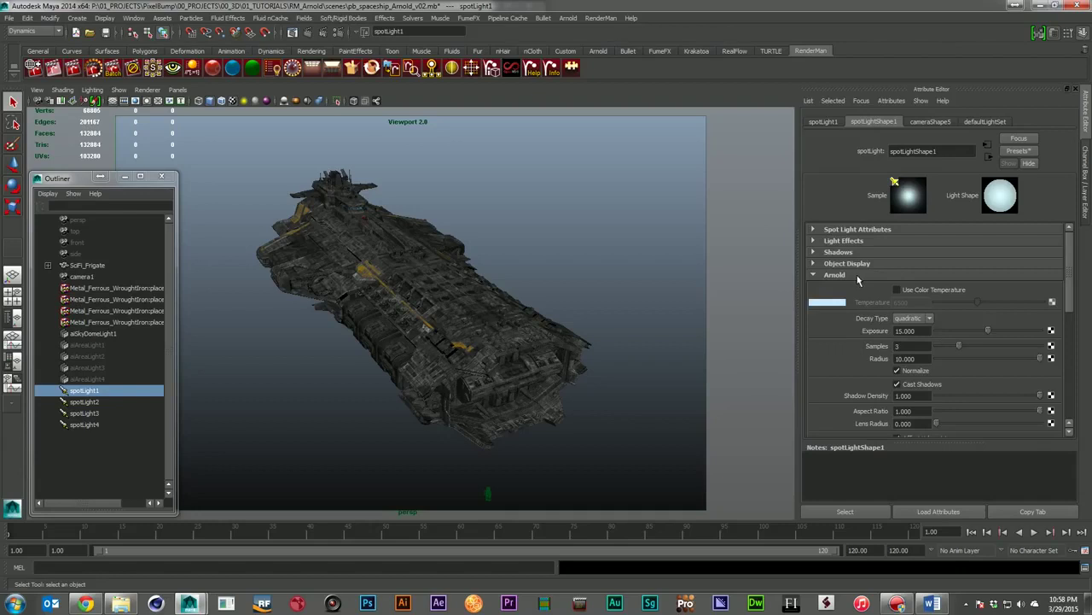
{"action": "scroll", "coordinate": [862, 281], "scroll_direction": "down", "scroll_amount": 2}
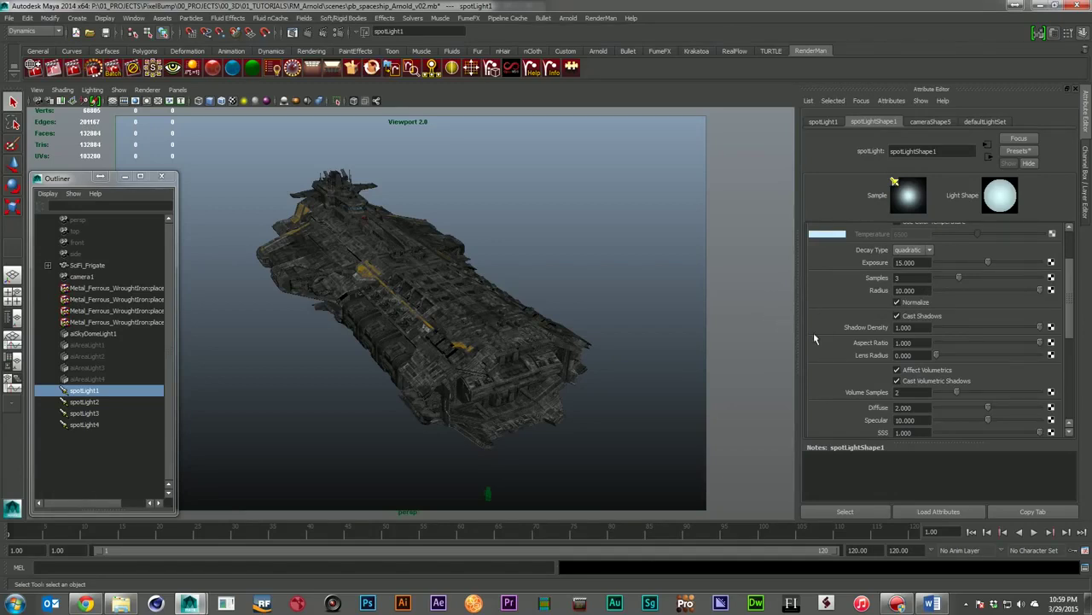
{"action": "scroll", "coordinate": [844, 358], "scroll_direction": "down", "scroll_amount": 1}
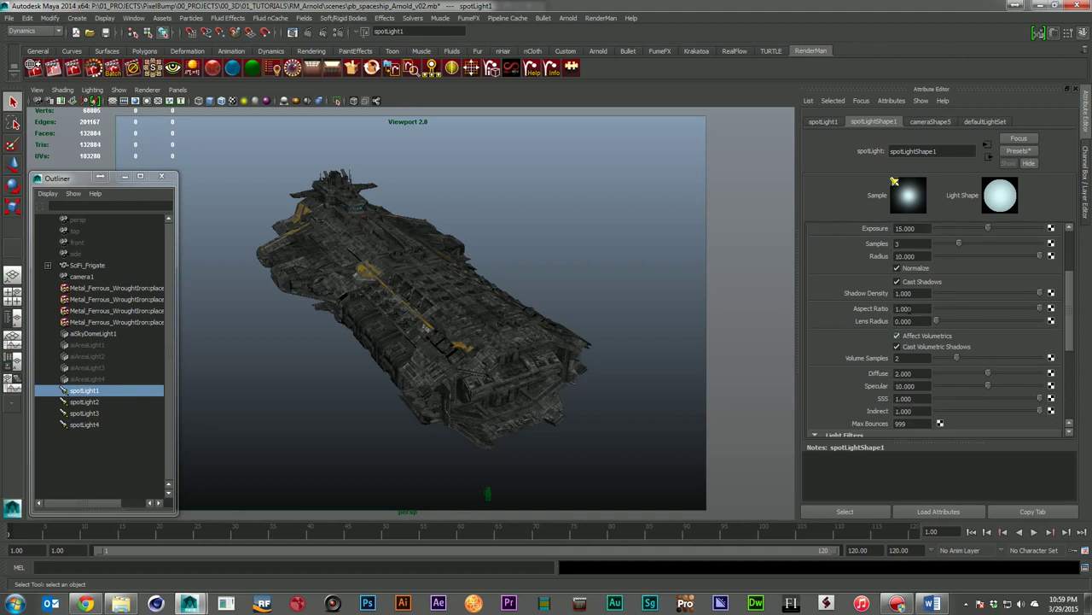
{"action": "scroll", "coordinate": [897, 335], "scroll_direction": "up", "scroll_amount": 3}
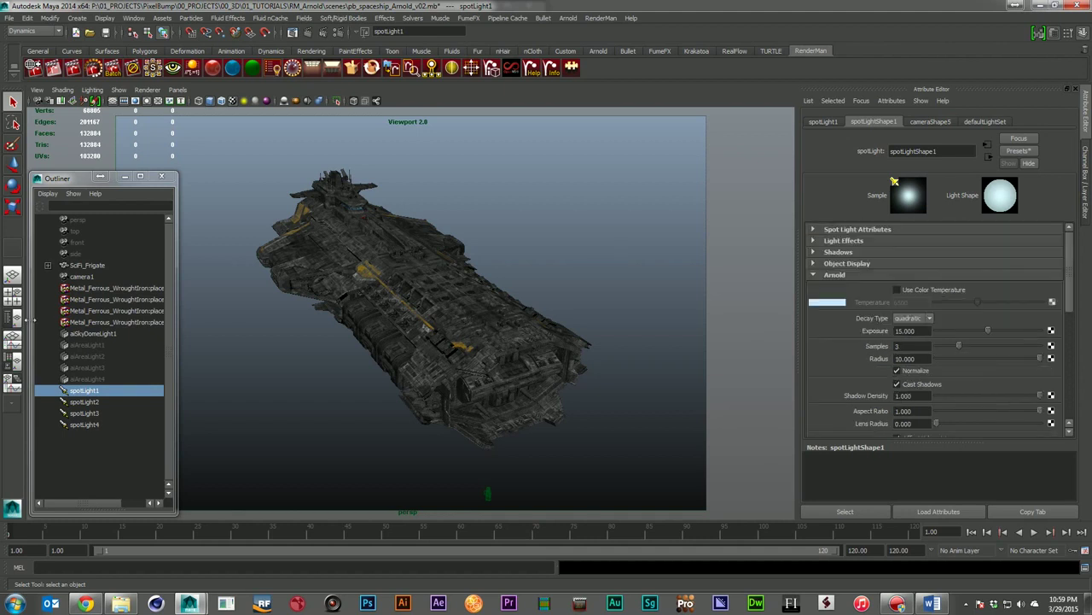
{"action": "left_click", "coordinate": [835, 274]}
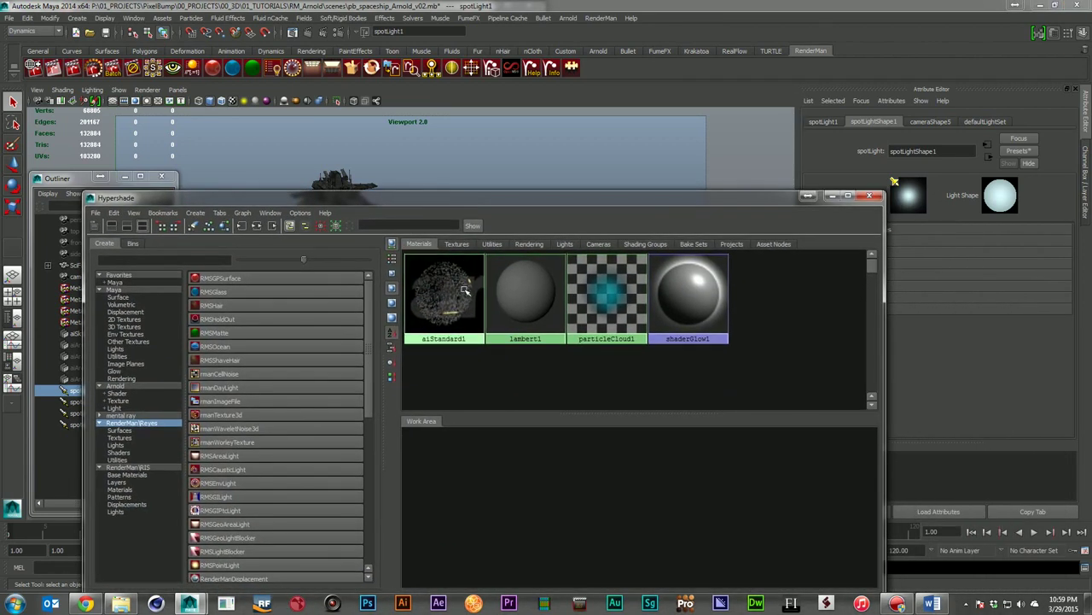
Graph the aiStandard1 material's network in Hypershade, review its specular and emission settings, and close Hypershade.
{"action": "left_click", "coordinate": [465, 291]}
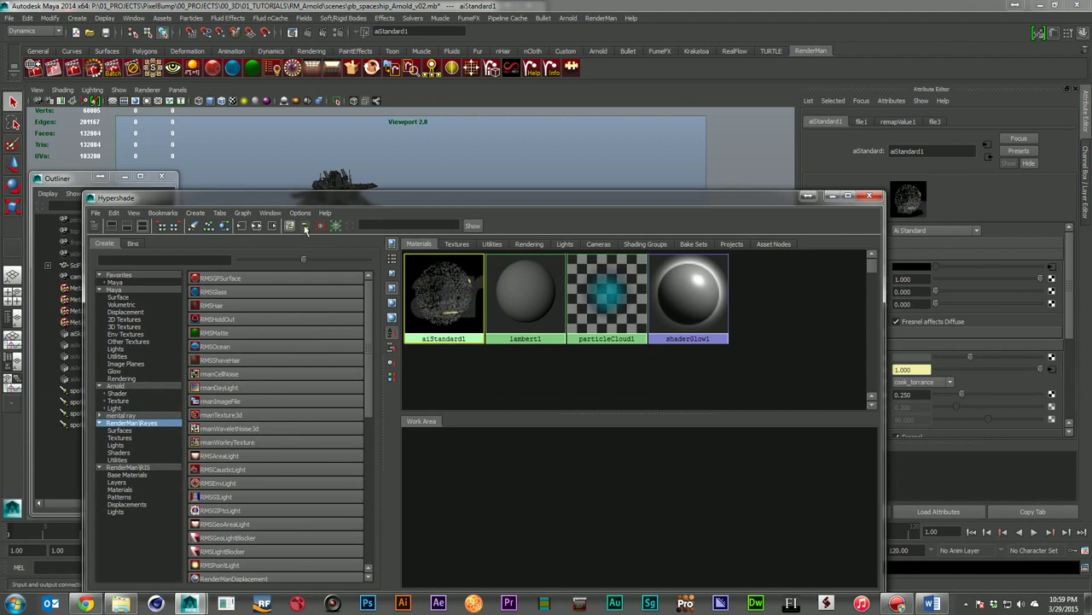
{"action": "left_click_drag", "start_coordinate": [632, 198], "coordinate": [548, 129]}
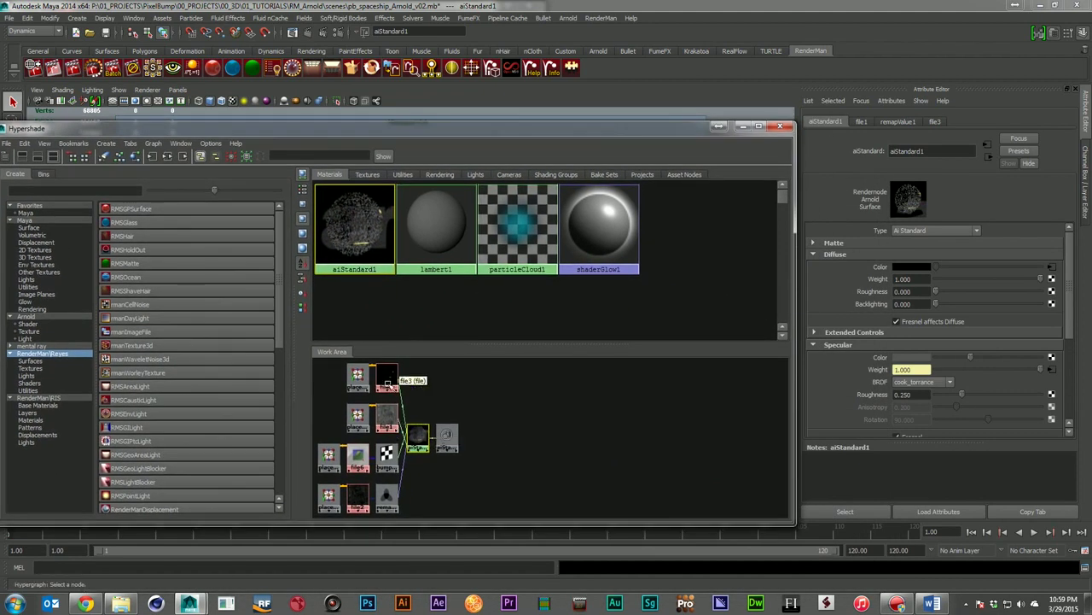
{"action": "left_click_drag", "start_coordinate": [645, 130], "coordinate": [609, 133]}
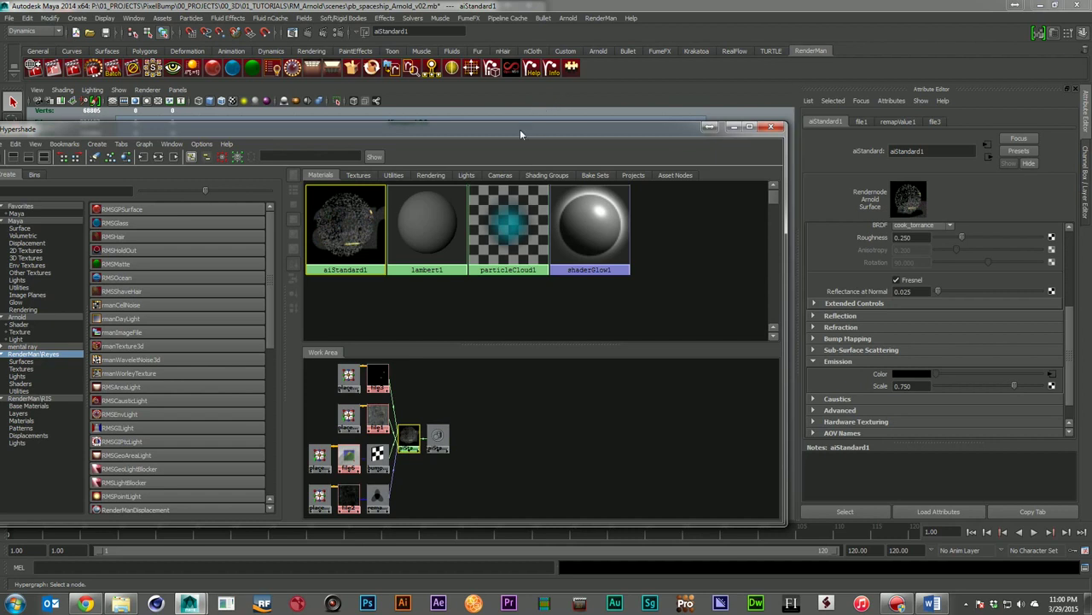
{"action": "key", "text": "alt+F4"}
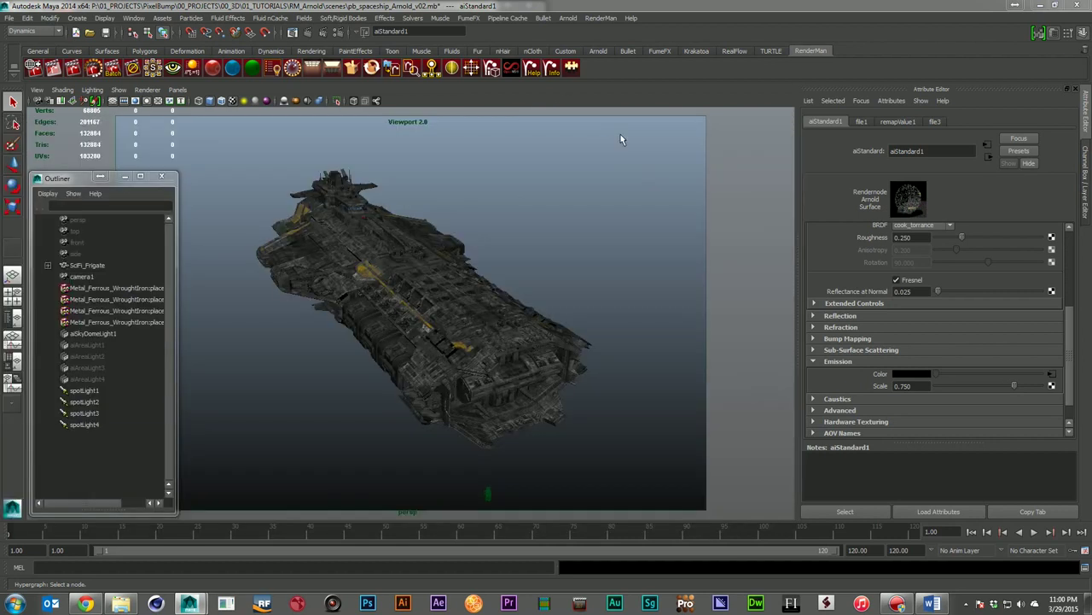
Render the spaceship with Arnold, close the Render View, and open the pb_spaceship_RM_RIS_v02.mb scene.
{"action": "left_click", "coordinate": [321, 34]}
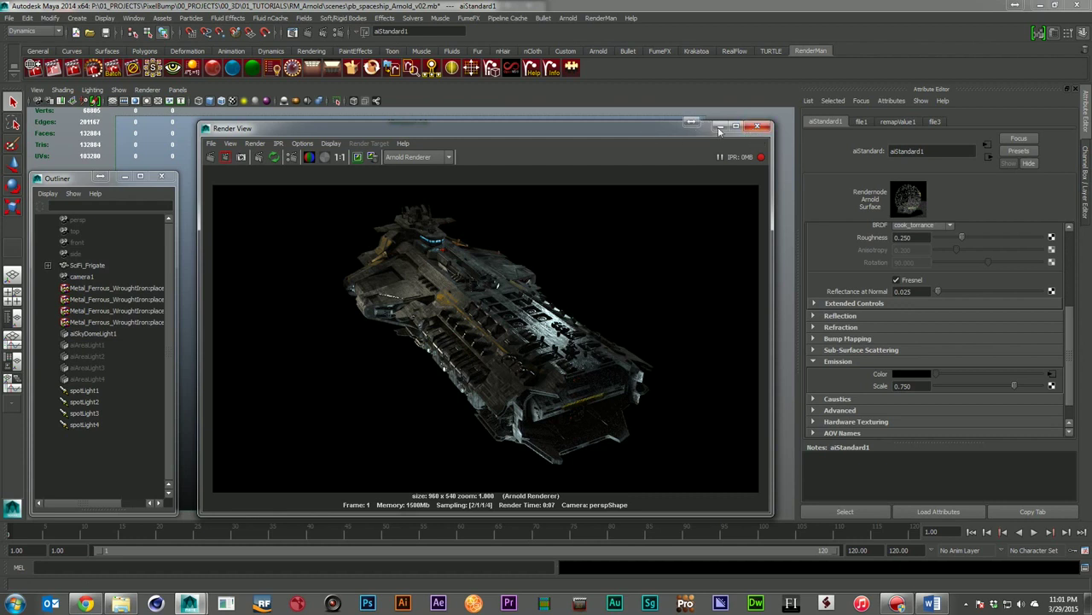
{"action": "left_click", "coordinate": [758, 127]}
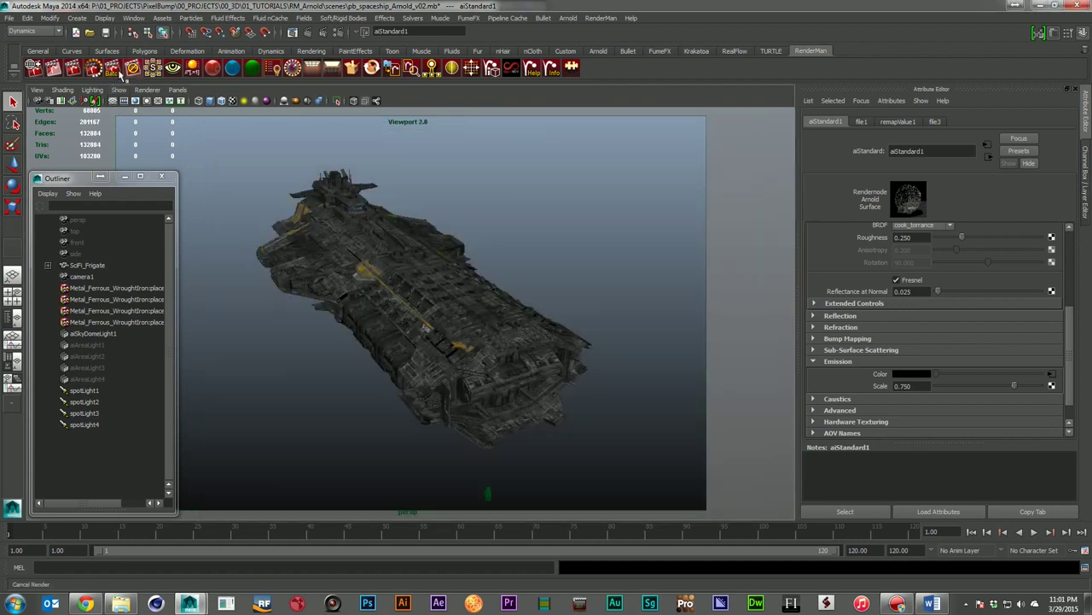
{"action": "left_click", "coordinate": [8, 19]}
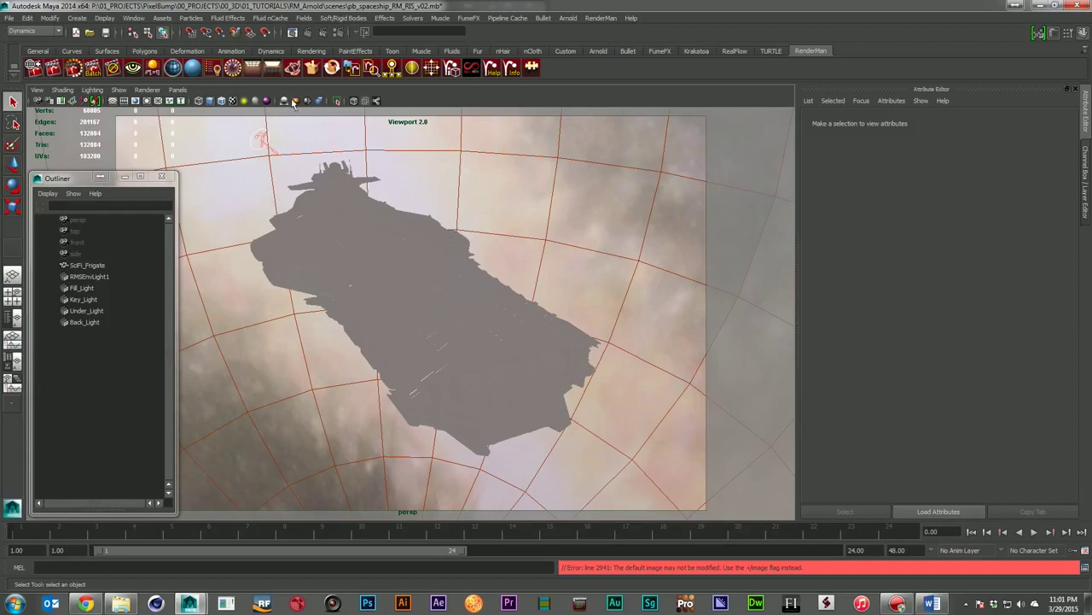
Set the viewport renderer to Default Quality Rendering with textured display and try High Quality Rendering.
{"action": "left_click", "coordinate": [148, 91]}
{"action": "left_click", "coordinate": [160, 93]}
{"action": "key", "text": "6"}
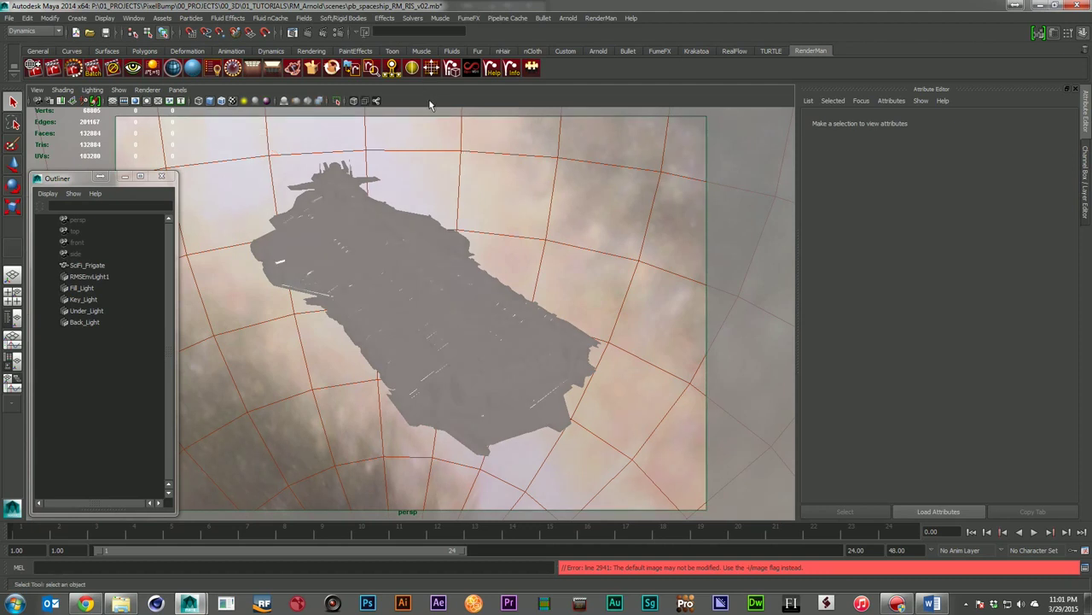
{"action": "left_click", "coordinate": [148, 89]}
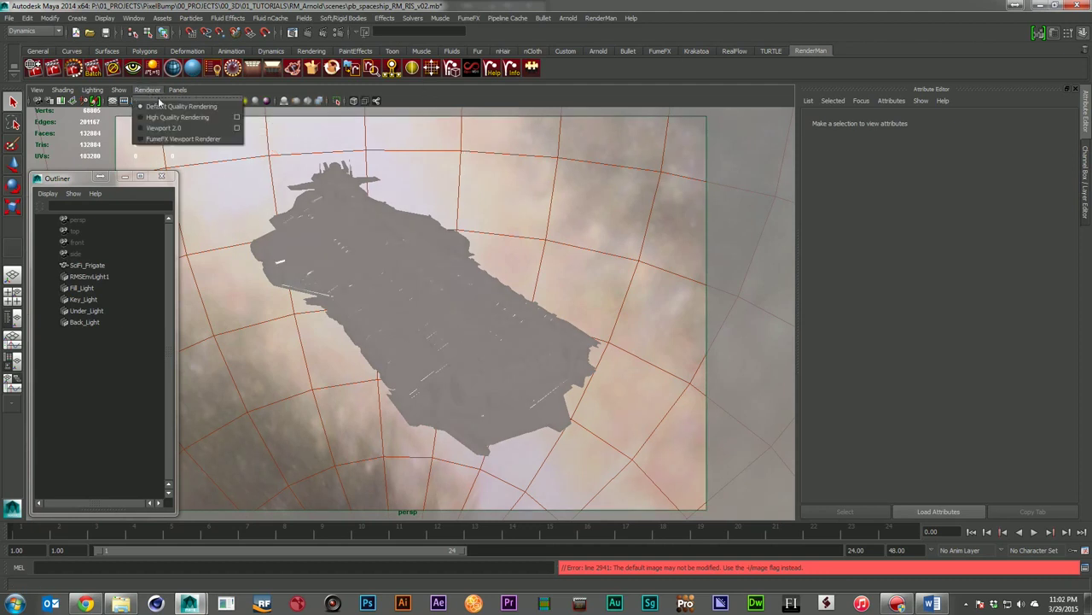
{"action": "left_click", "coordinate": [177, 117]}
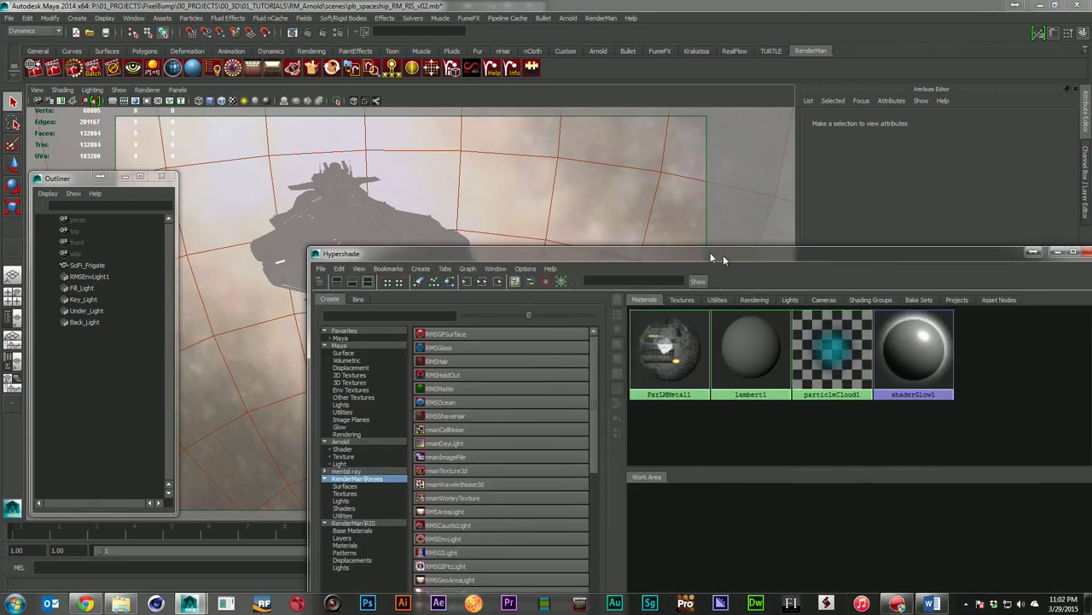
List the RenderMan RIS nodes in Hypershade, graph the PxrLMMetal1 network, and move Hypershade clear of its attributes.
{"action": "left_click_drag", "start_coordinate": [723, 255], "coordinate": [533, 169]}
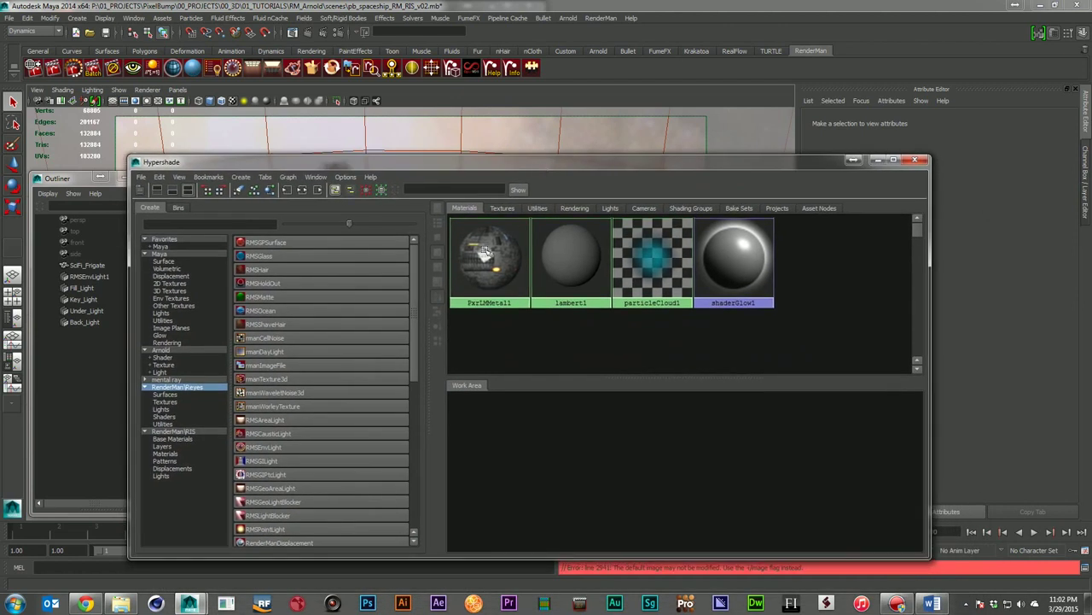
{"action": "left_click", "coordinate": [171, 431]}
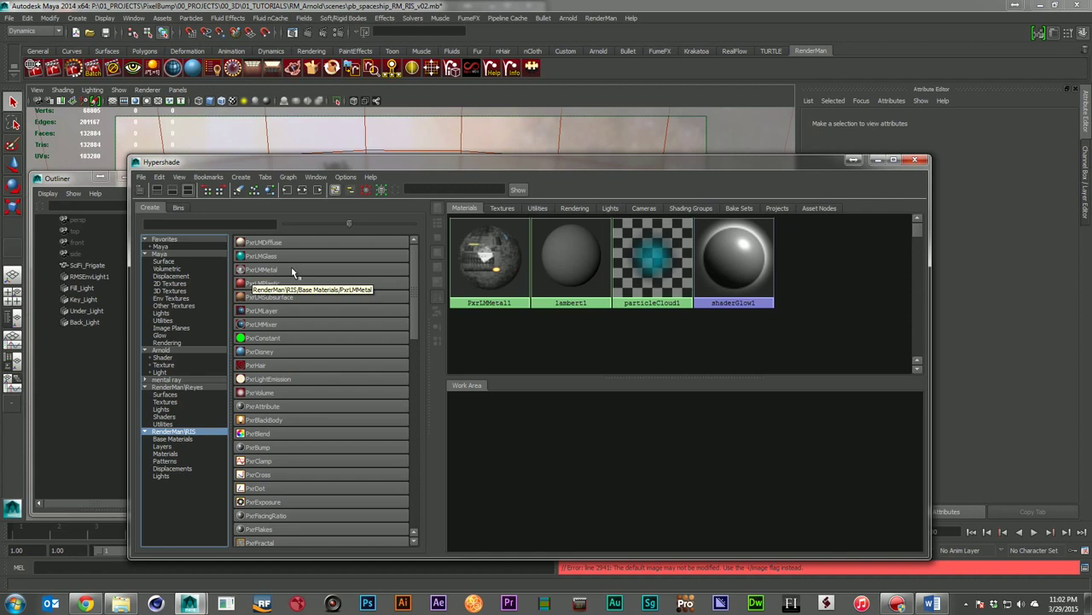
{"action": "left_click", "coordinate": [516, 267]}
{"action": "left_click", "coordinate": [308, 190]}
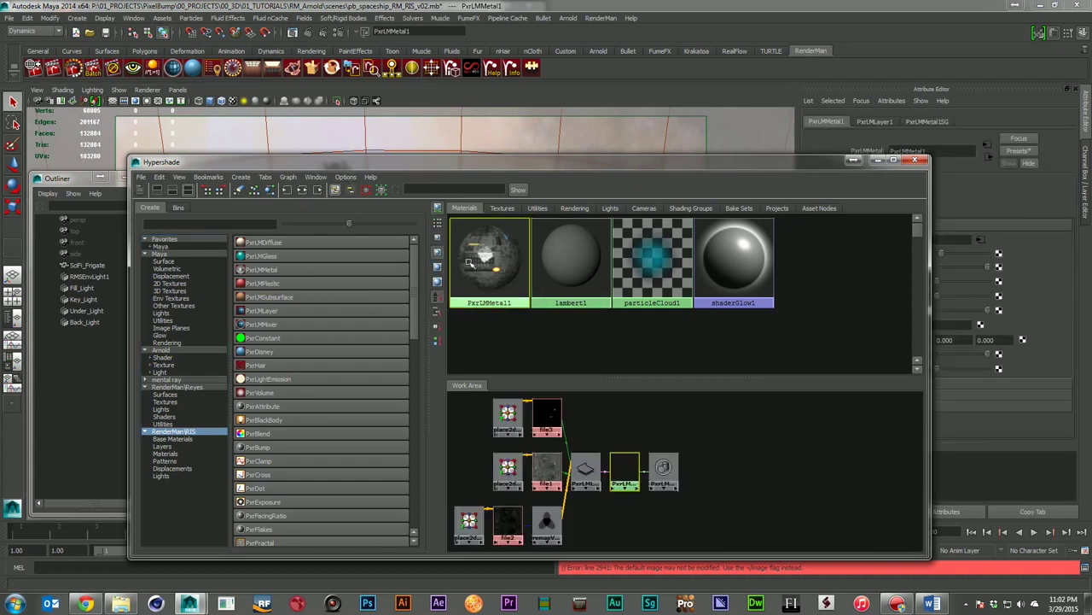
{"action": "left_click_drag", "start_coordinate": [672, 159], "coordinate": [518, 117]}
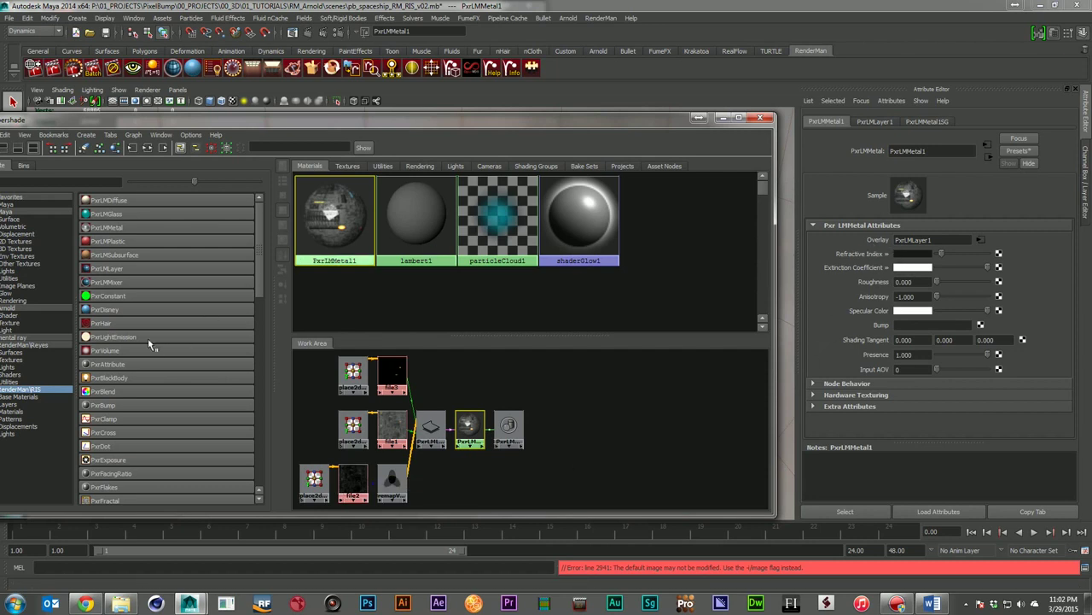
Try creating a new PxrLMMetal material to examine its default attributes and Overlay connection.
{"action": "left_click", "coordinate": [120, 228]}
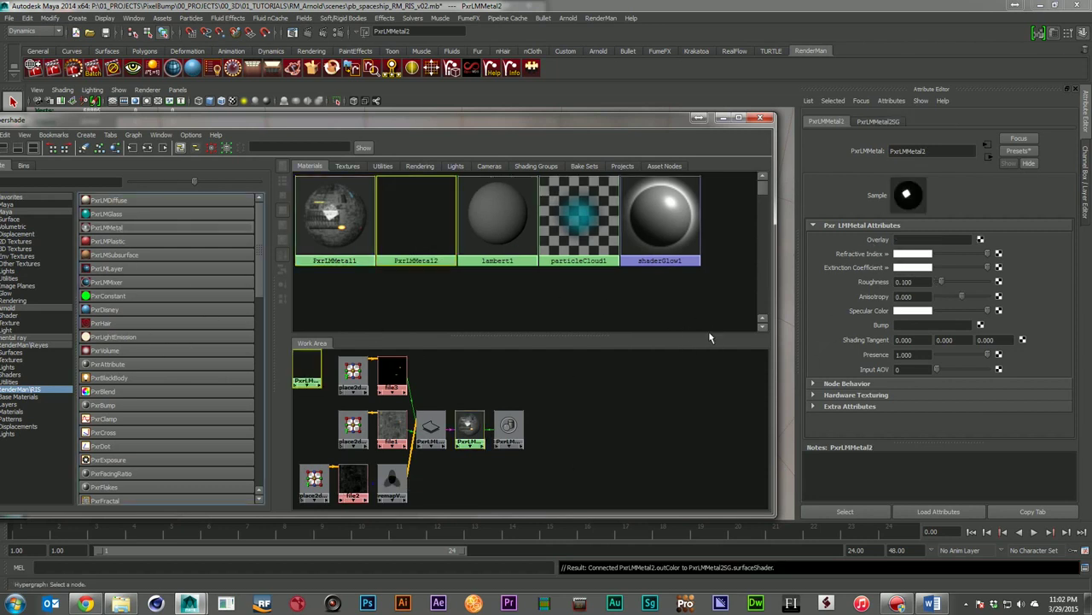
{"action": "left_click", "coordinate": [980, 242]}
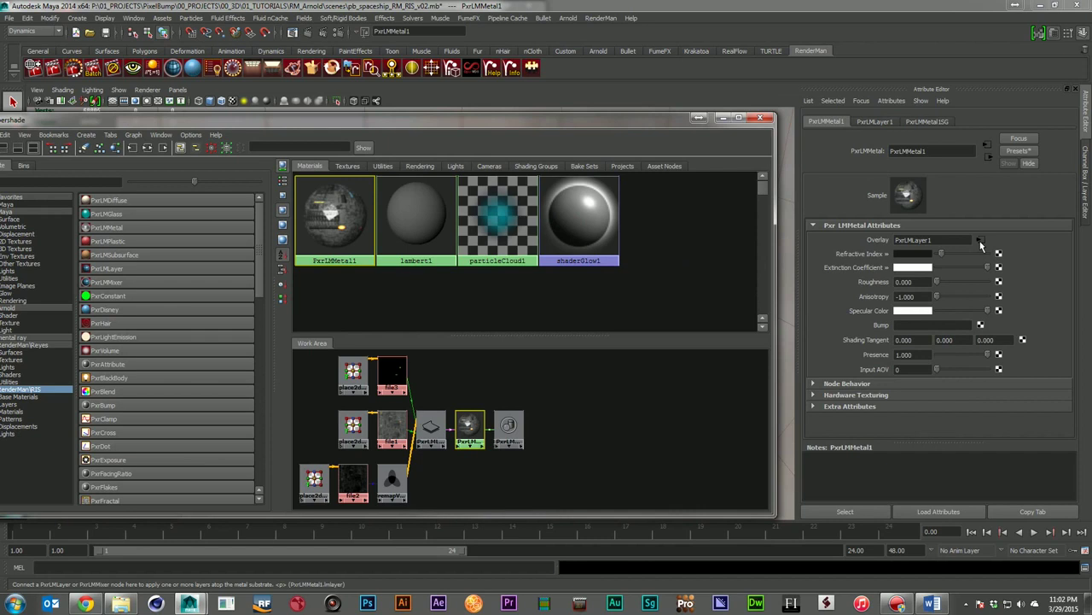
Open the PxrLMLayer1 node connected to PxrLMMetal1's Overlay and review its Diffuse, Specular and Clear Coat settings.
{"action": "left_click", "coordinate": [980, 241]}
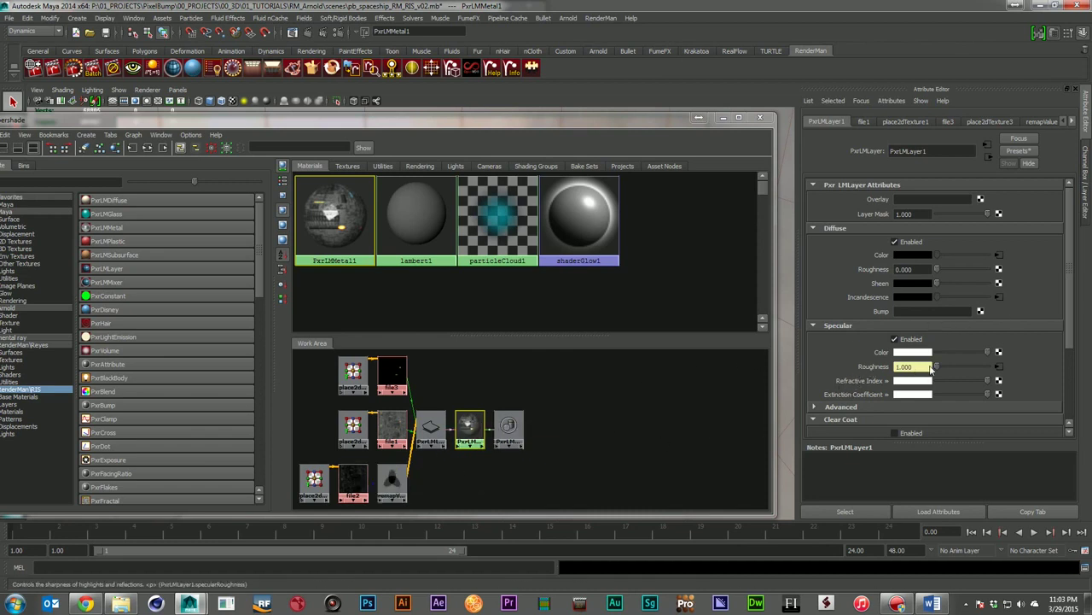
{"action": "scroll", "coordinate": [1016, 369], "scroll_direction": "down", "scroll_amount": 3}
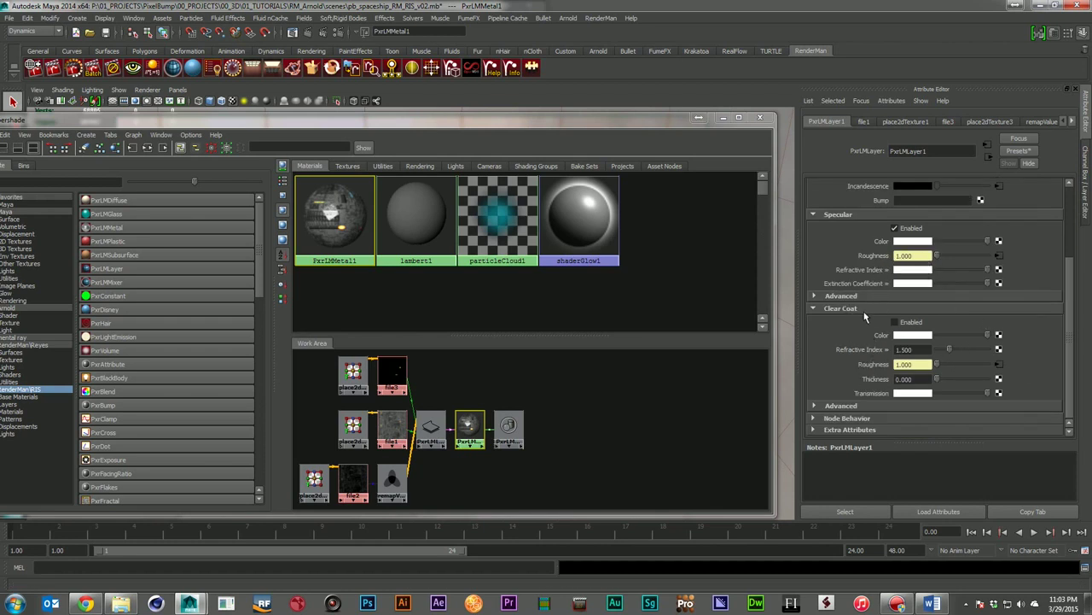
{"action": "scroll", "coordinate": [1009, 321], "scroll_direction": "up", "scroll_amount": 1}
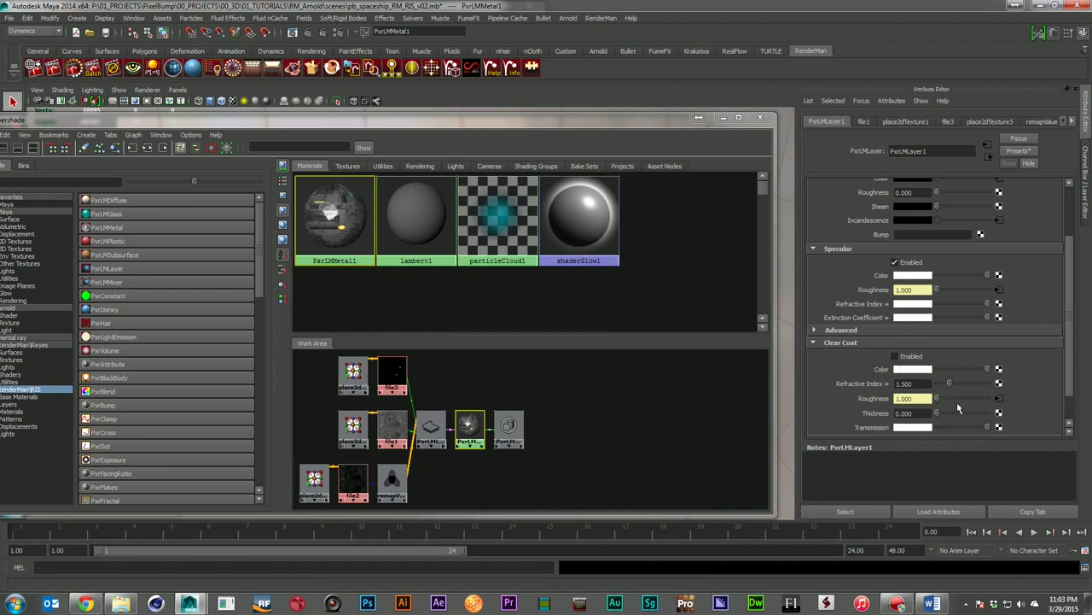
{"action": "scroll", "coordinate": [1030, 394], "scroll_direction": "down", "scroll_amount": 1}
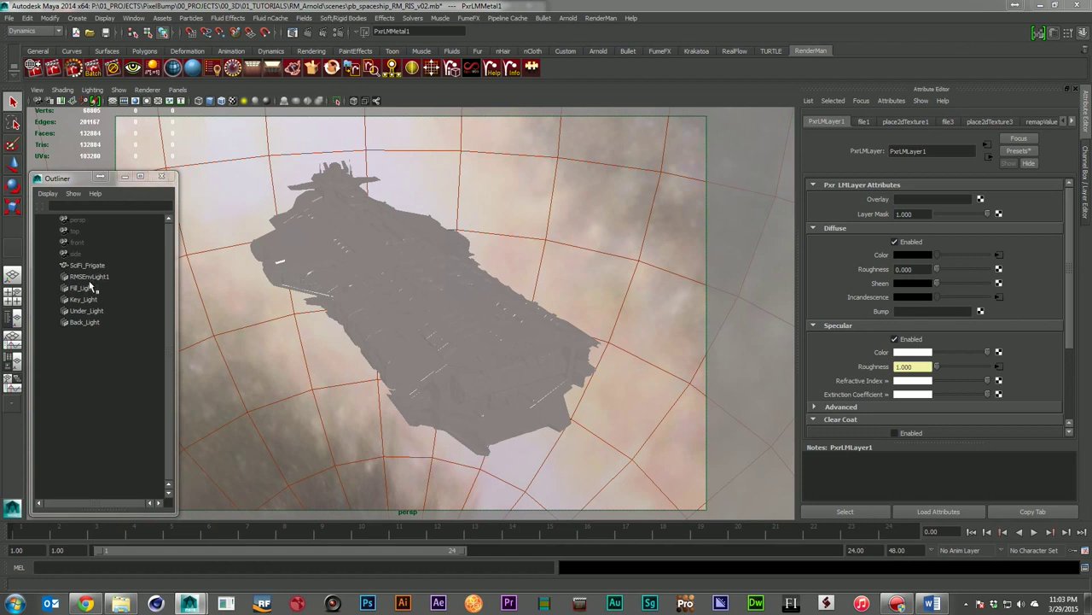
Review the RIS scene's Fill, Key, Under and Back light attributes and the available RMS light types.
{"action": "left_click", "coordinate": [89, 289]}
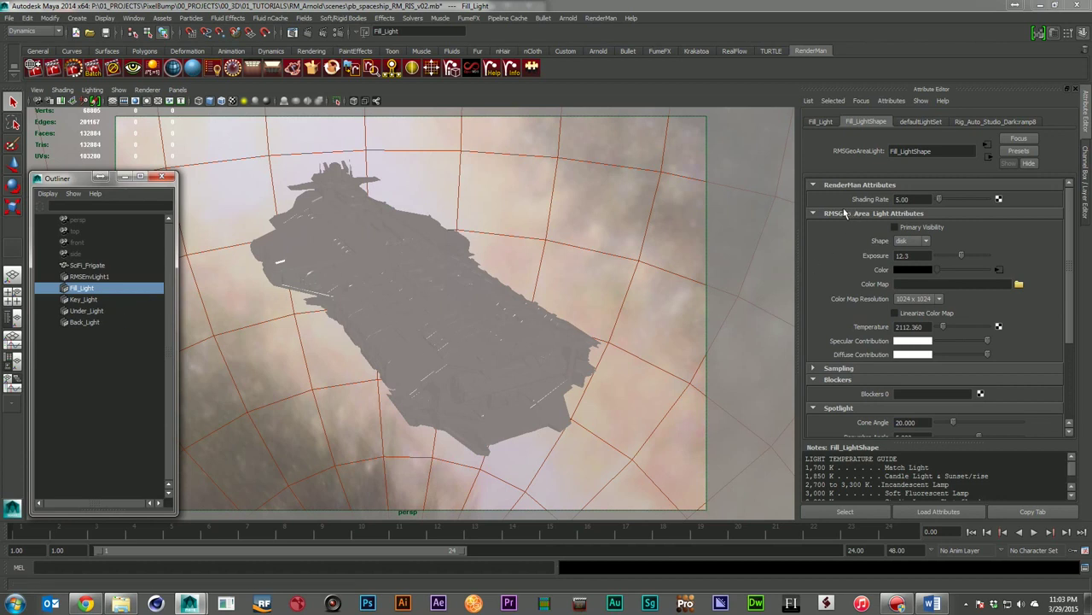
{"action": "left_click", "coordinate": [597, 18]}
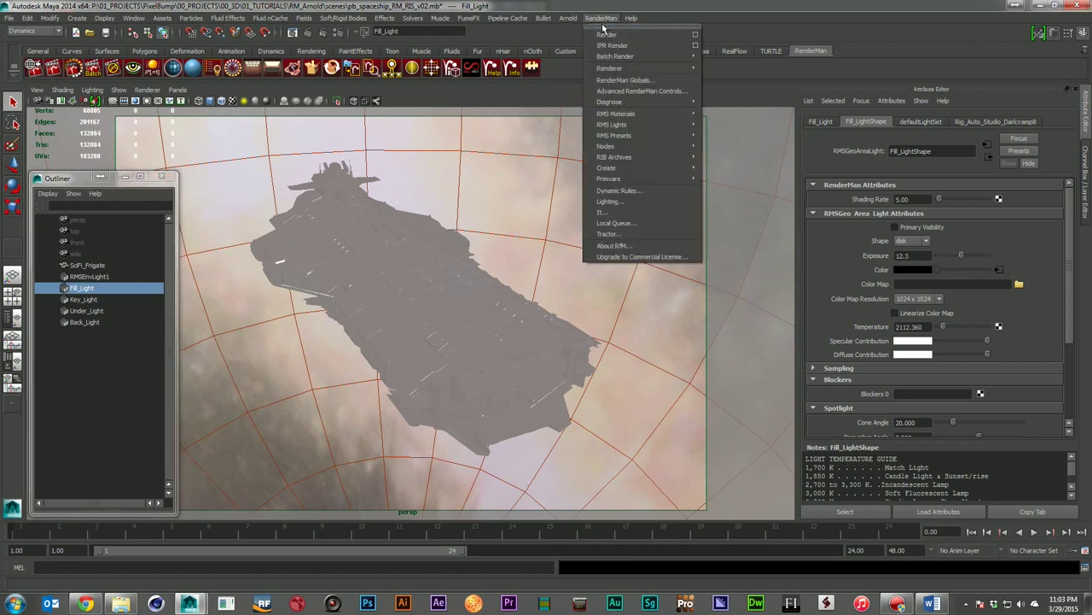
{"action": "mouse_move", "coordinate": [679, 124]}
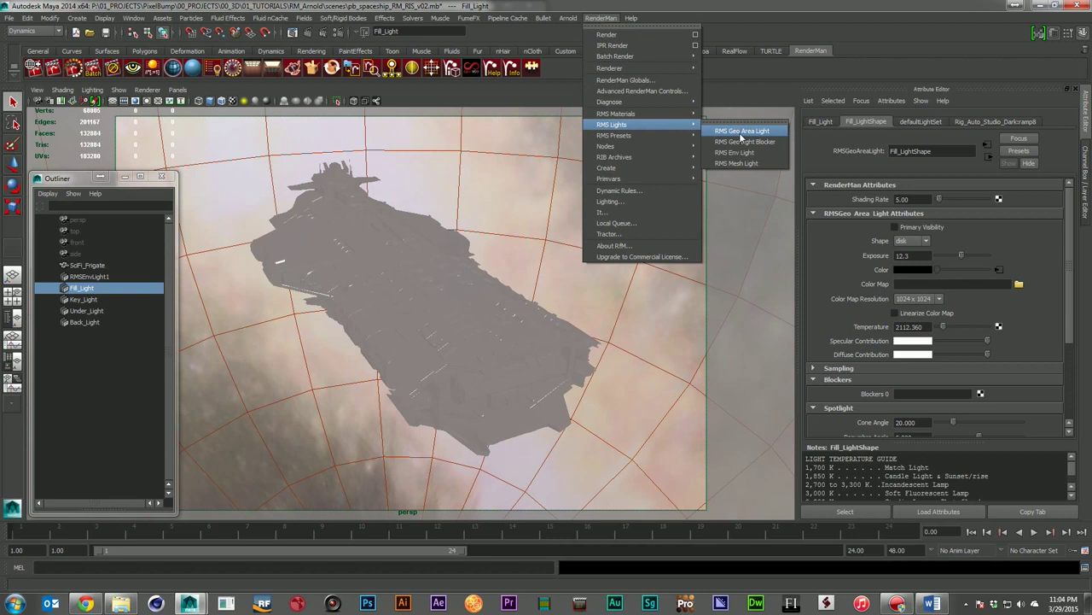
{"action": "left_click", "coordinate": [77, 289]}
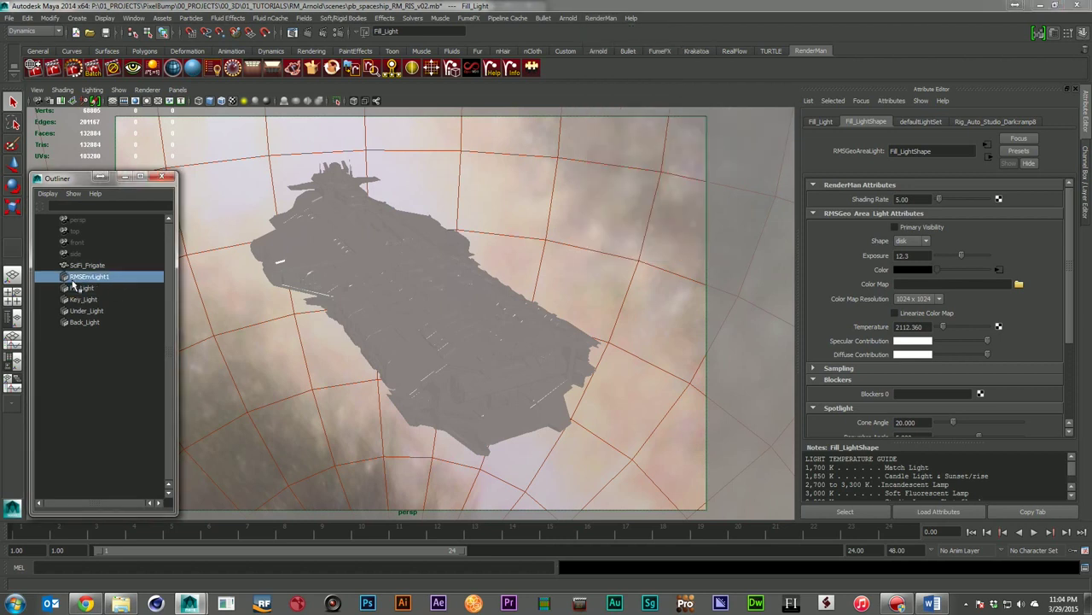
{"action": "left_click", "coordinate": [84, 300]}
{"action": "left_click", "coordinate": [85, 311]}
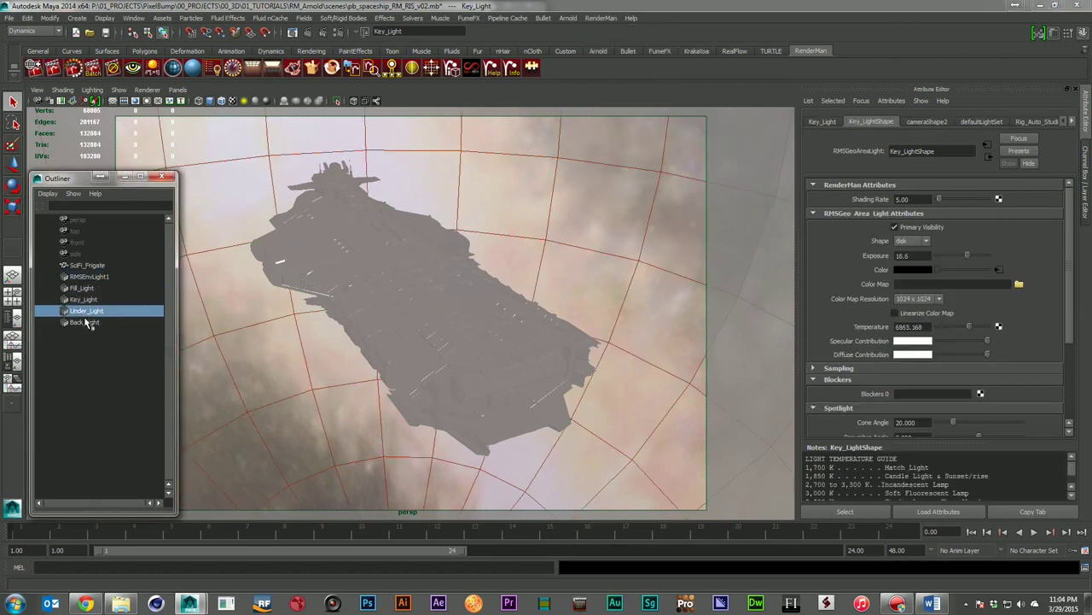
{"action": "left_click", "coordinate": [85, 322]}
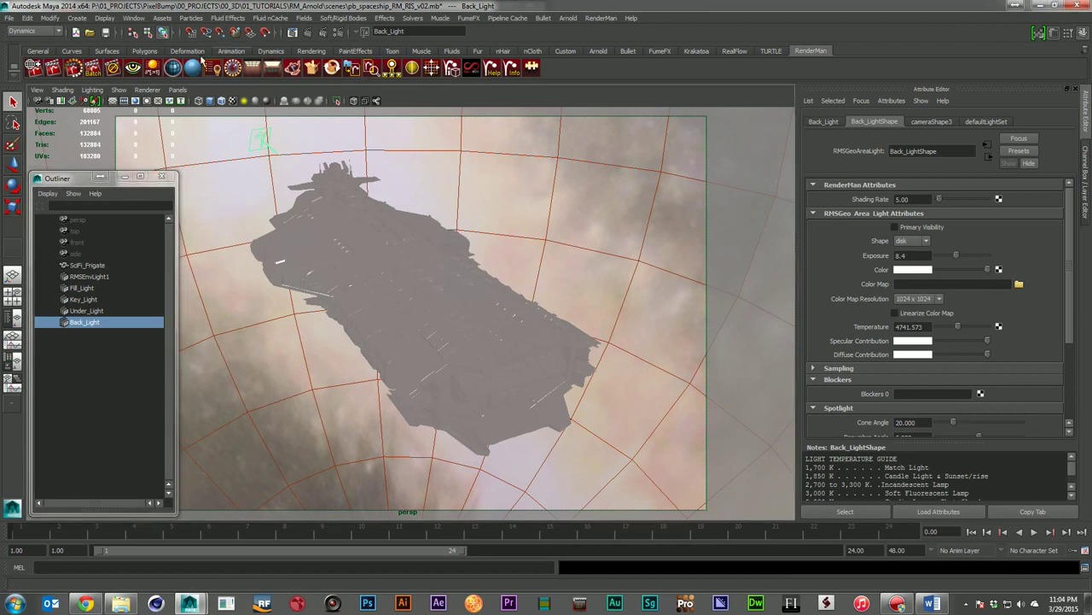
Re-render the RIS spaceship to check its look, and close the render view, discarding the session.
{"action": "left_click", "coordinate": [74, 68]}
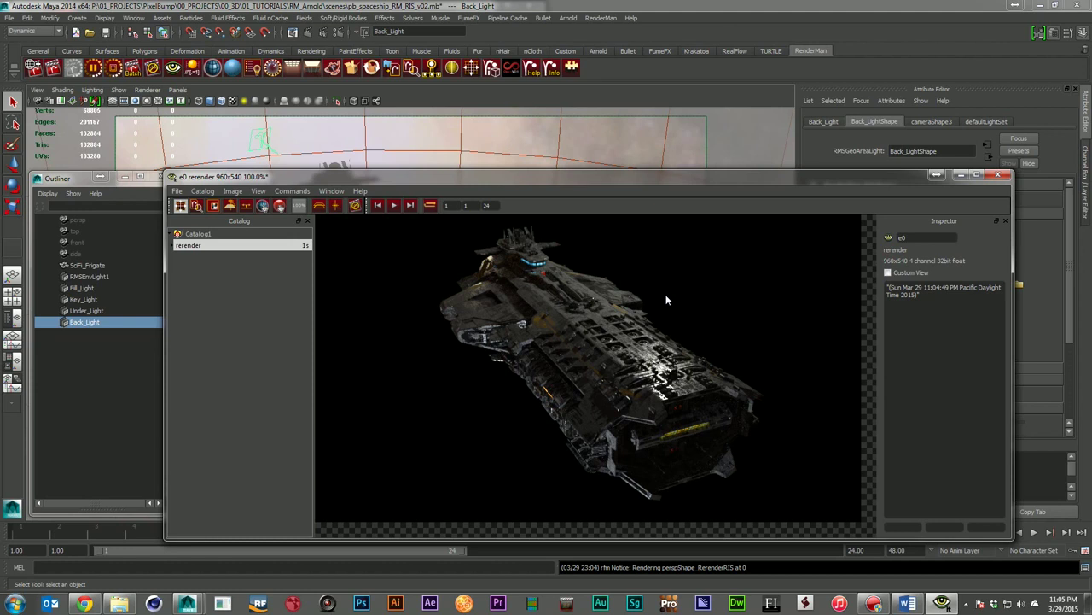
{"action": "left_click", "coordinate": [997, 177]}
{"action": "left_click", "coordinate": [574, 319]}
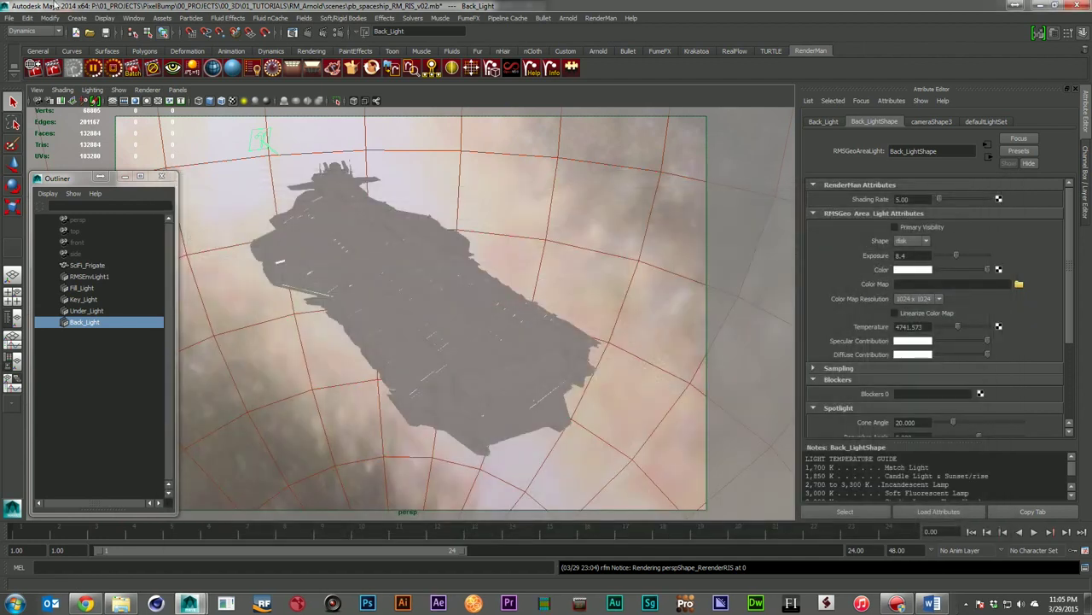
Open the pb_spaceship_RM_Reyes_v02 scene and inspect the Fill_Light attributes.
{"action": "left_click", "coordinate": [9, 18]}
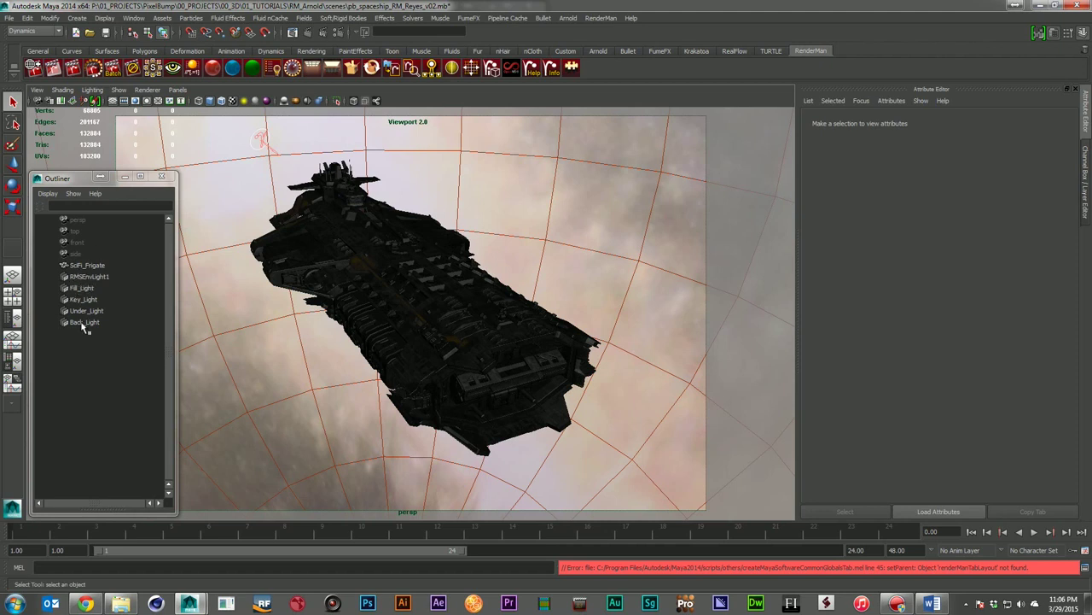
{"action": "left_click", "coordinate": [81, 287]}
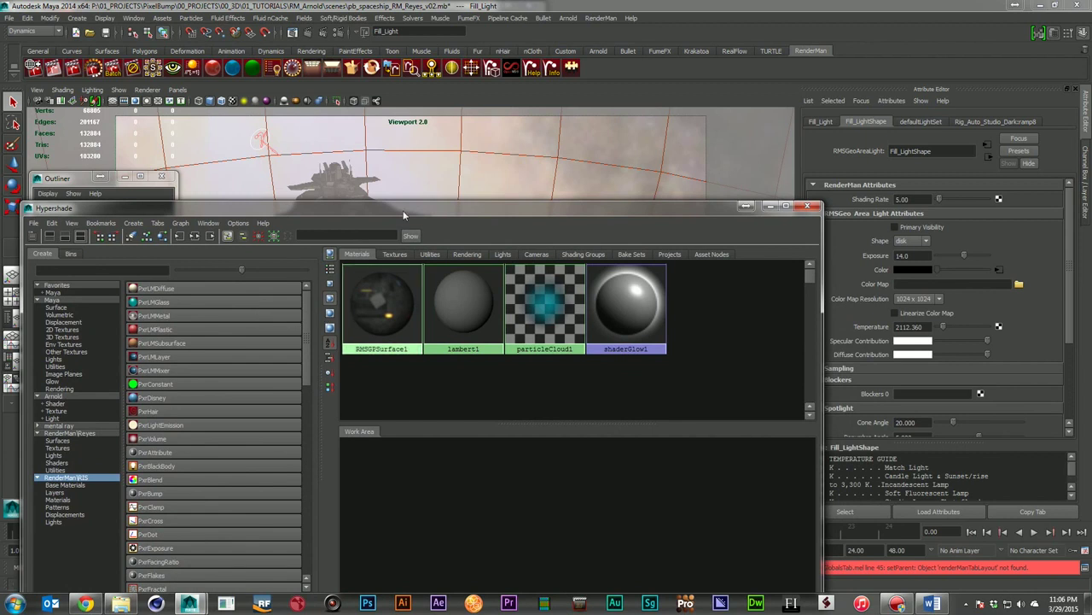
Graph the RMSGPSurface1 shader network in Hypershade, keeping its attributes in view.
{"action": "left_click", "coordinate": [369, 344]}
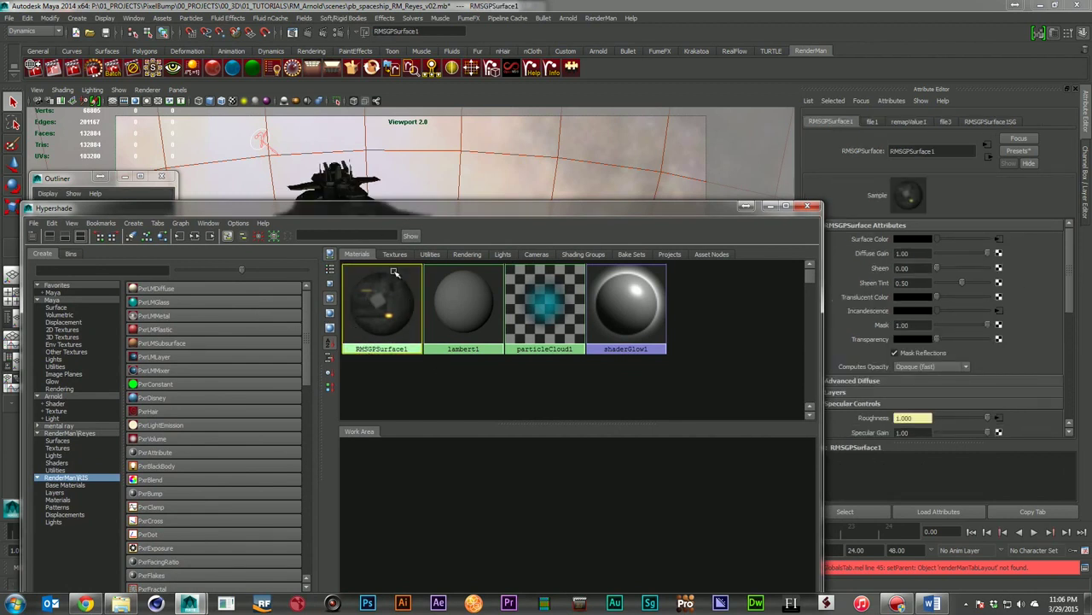
{"action": "left_click_drag", "start_coordinate": [424, 214], "coordinate": [403, 169]}
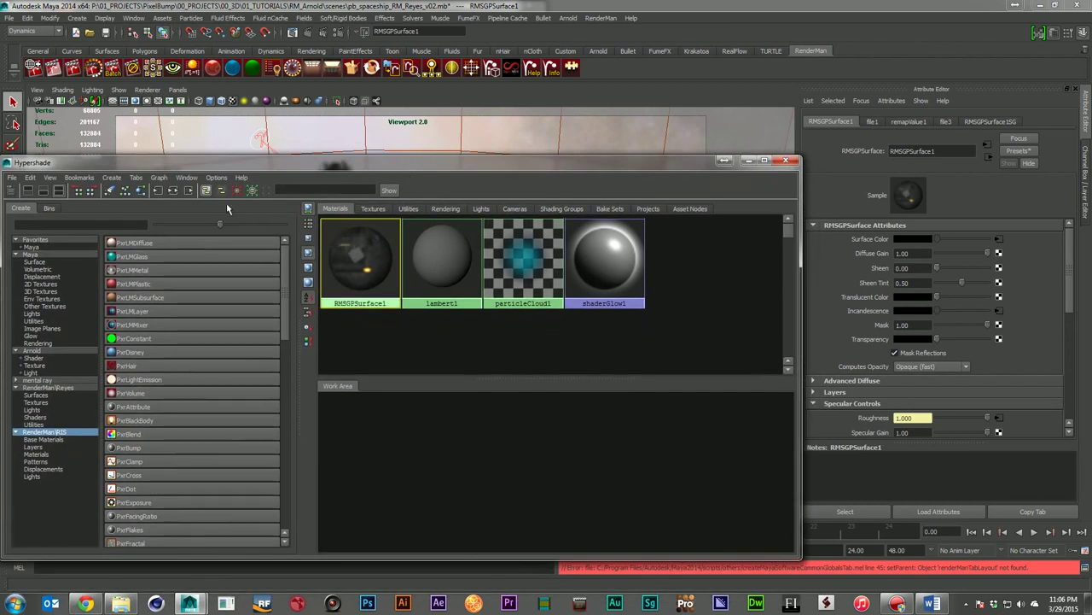
{"action": "left_click", "coordinate": [173, 191]}
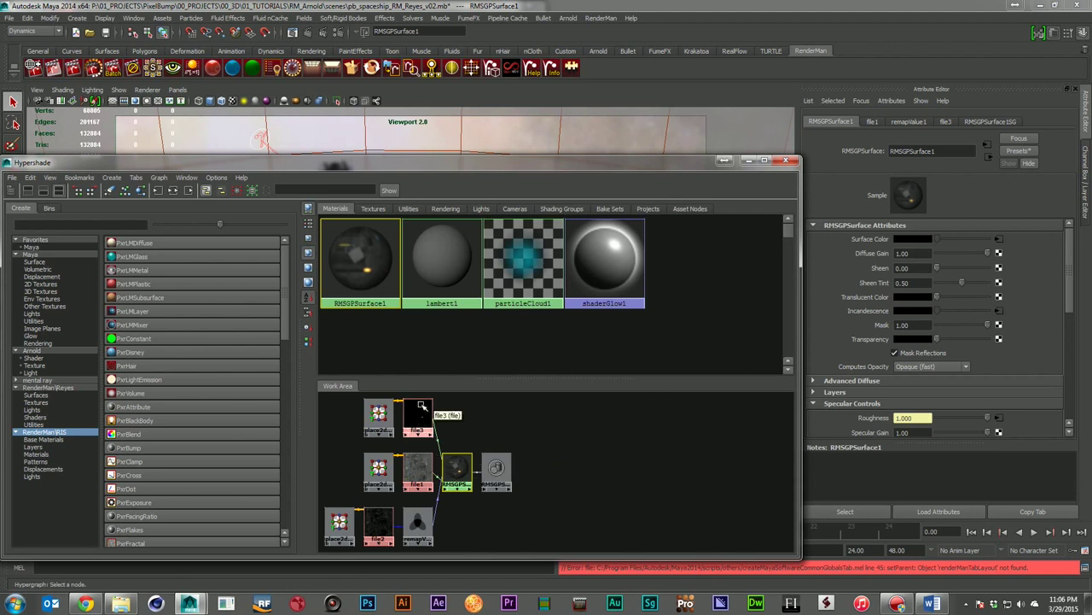
Review RMSGPSurface1's Specular Controls and Dual Specular settings, including Specular Blend.
{"action": "scroll", "coordinate": [957, 317], "scroll_direction": "down", "scroll_amount": 3}
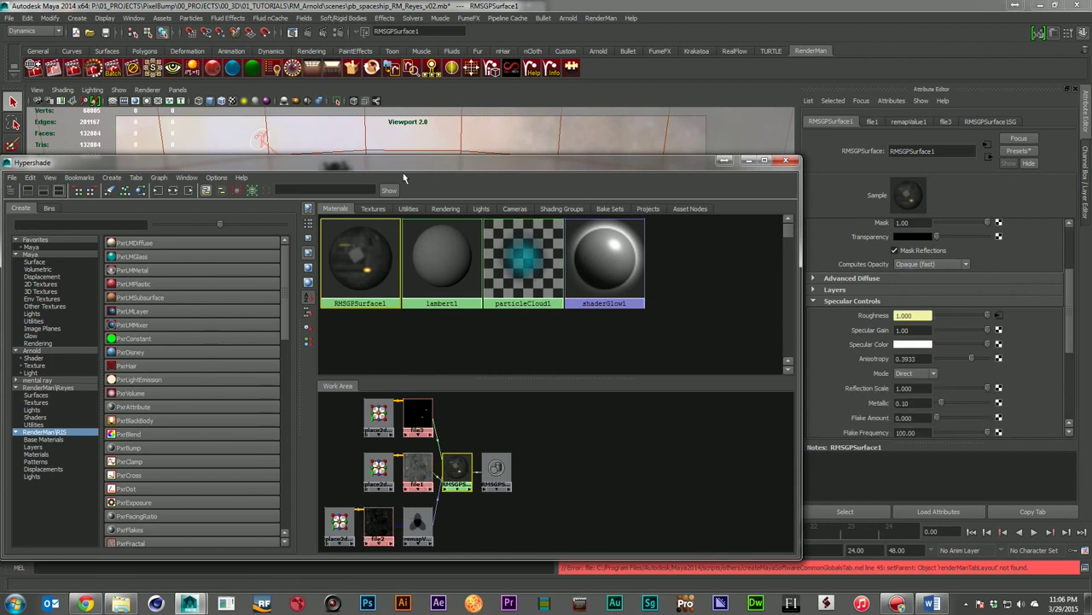
{"action": "scroll", "coordinate": [918, 388], "scroll_direction": "down", "scroll_amount": 3}
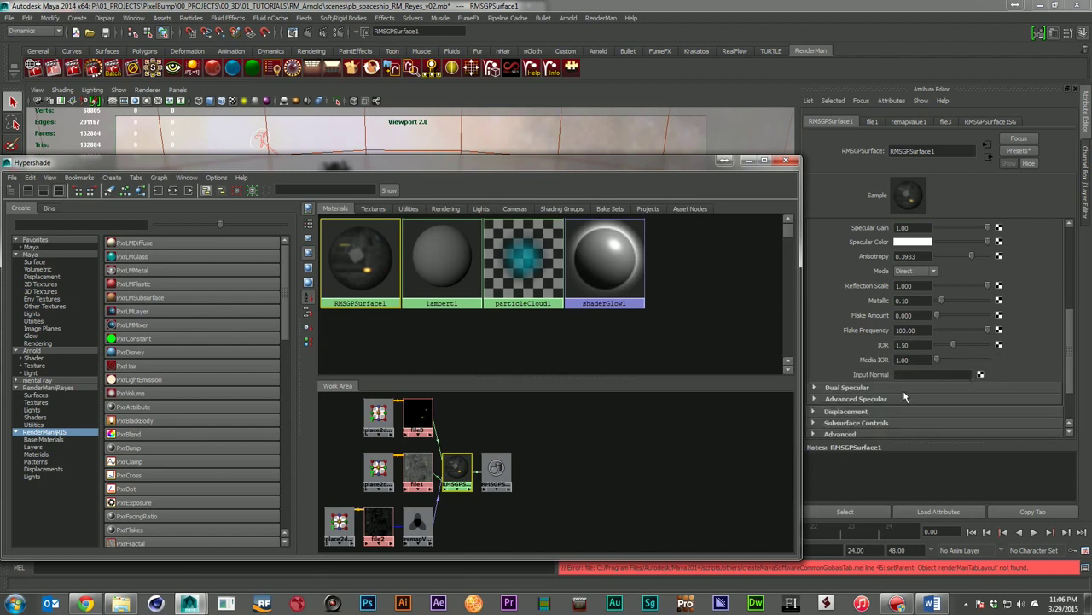
{"action": "left_click", "coordinate": [910, 389]}
{"action": "scroll", "coordinate": [981, 358], "scroll_direction": "down", "scroll_amount": 3}
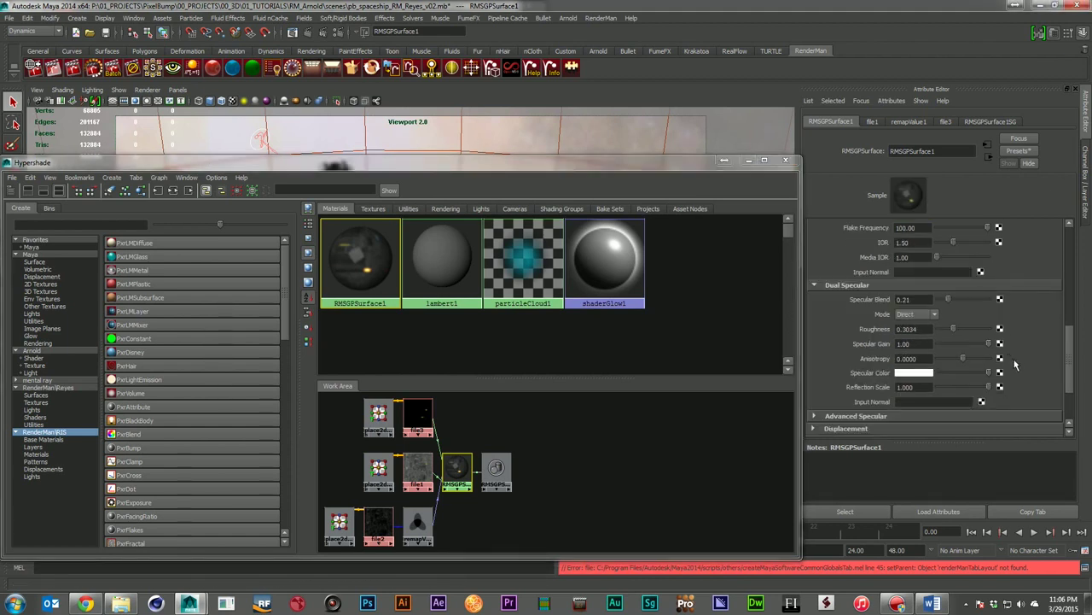
{"action": "scroll", "coordinate": [982, 358], "scroll_direction": "up", "scroll_amount": 2}
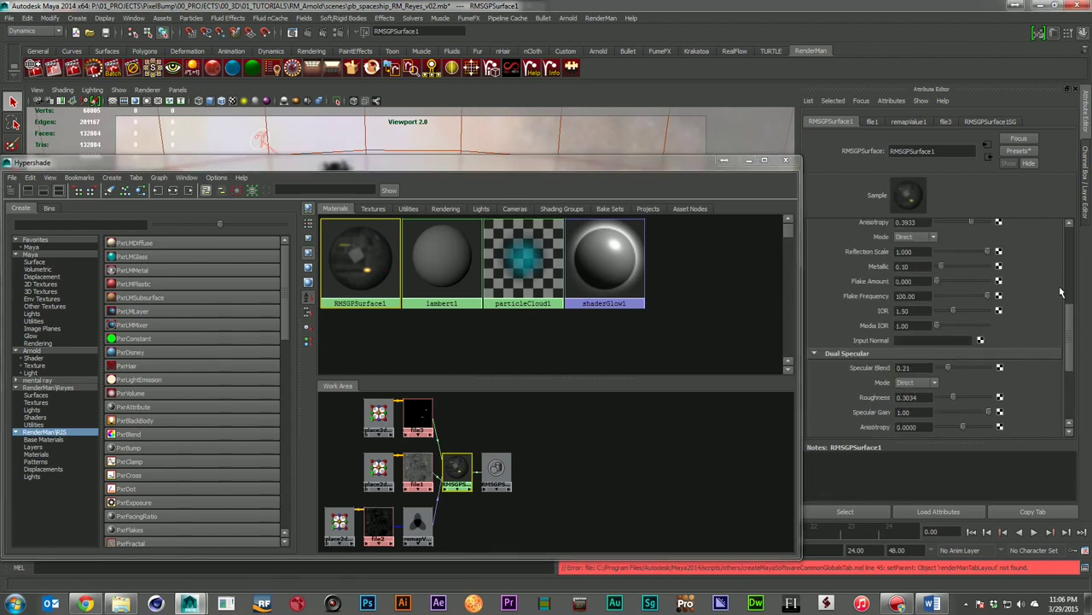
{"action": "scroll", "coordinate": [877, 333], "scroll_direction": "down", "scroll_amount": 1}
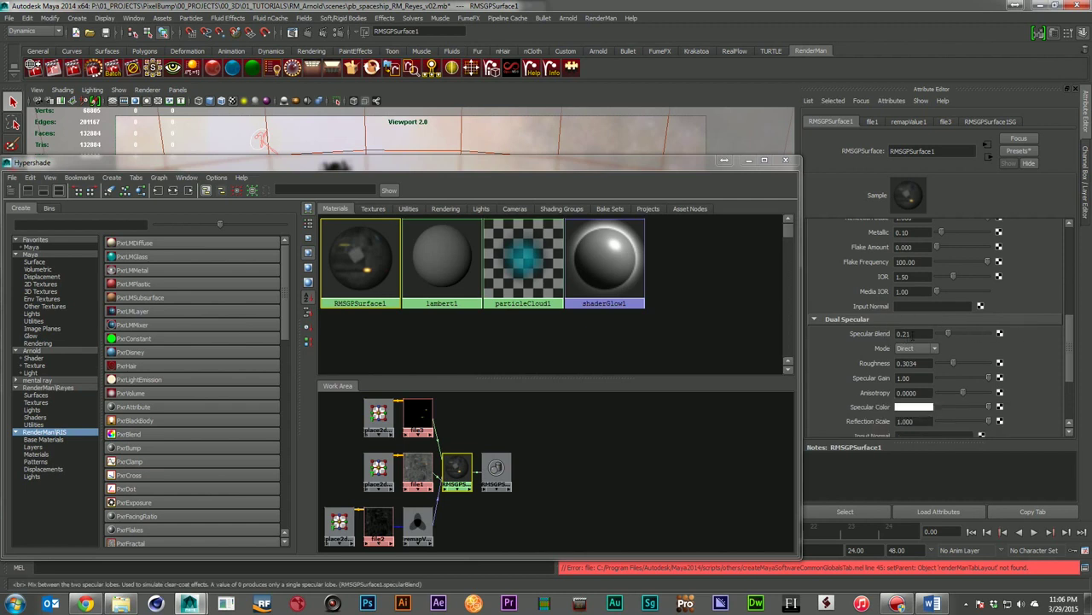
{"action": "scroll", "coordinate": [918, 308], "scroll_direction": "up", "scroll_amount": 3}
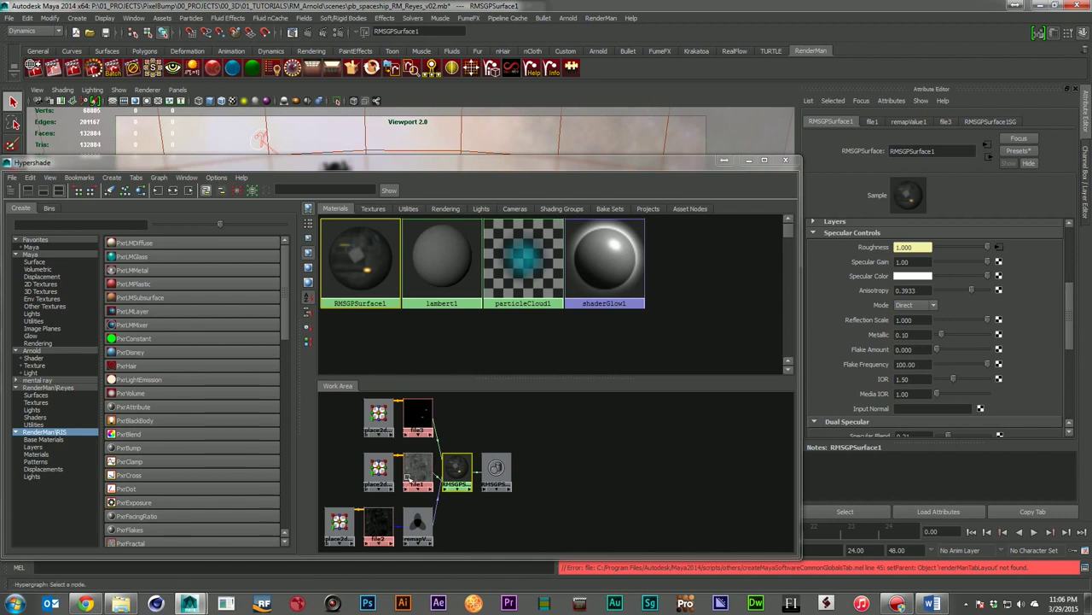
{"action": "scroll", "coordinate": [893, 320], "scroll_direction": "down", "scroll_amount": 3}
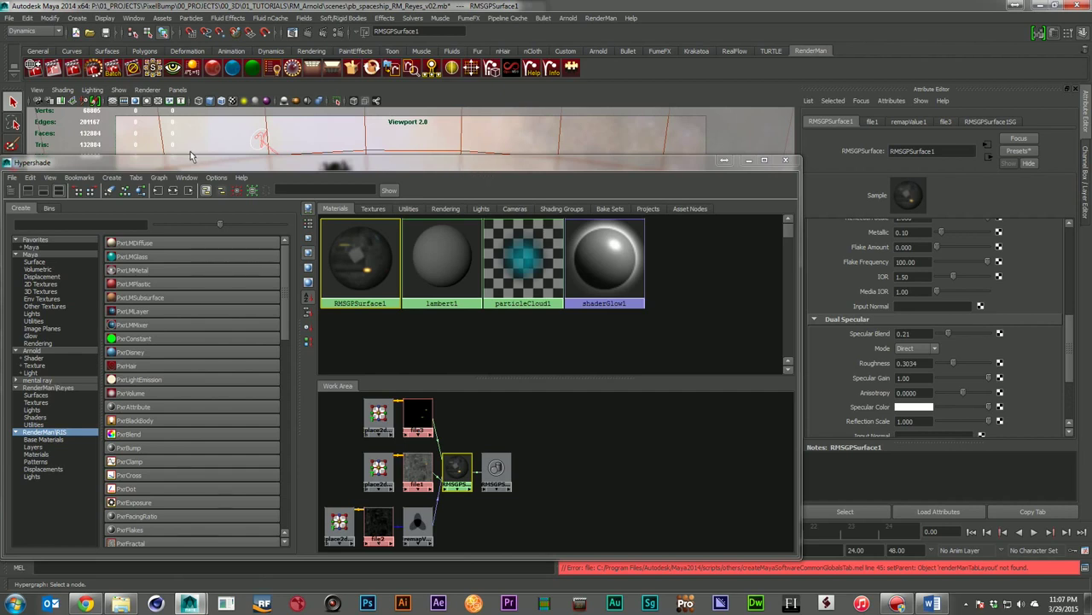
Close Hypershade, re-render the Reyes spaceship, and close the render view, discarding the session.
{"action": "left_click_drag", "start_coordinate": [187, 163], "coordinate": [374, 203]}
{"action": "key", "text": "alt+F4"}
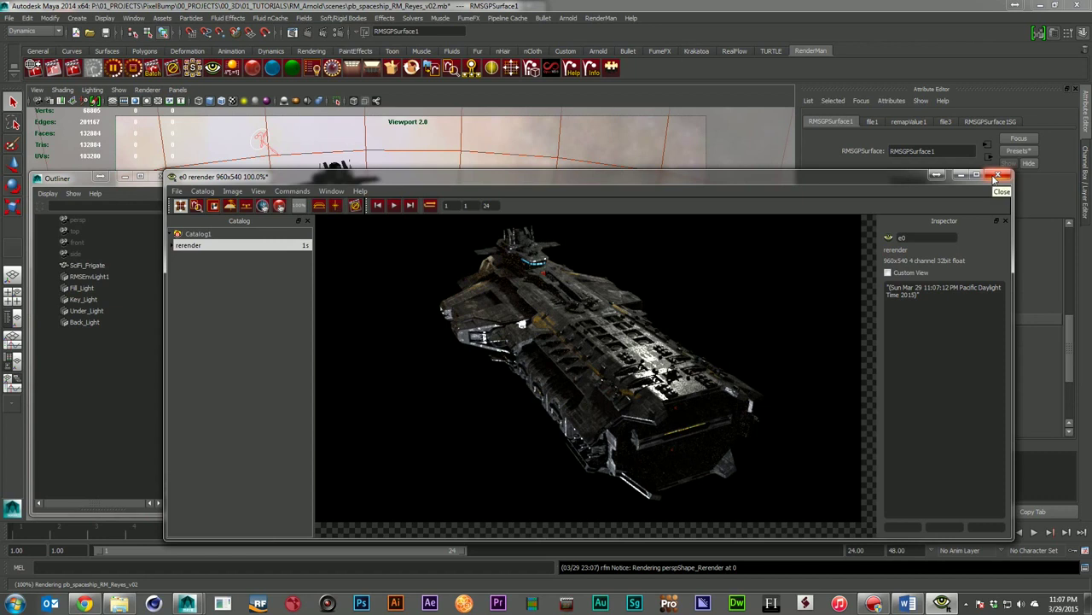
{"action": "left_click", "coordinate": [997, 175]}
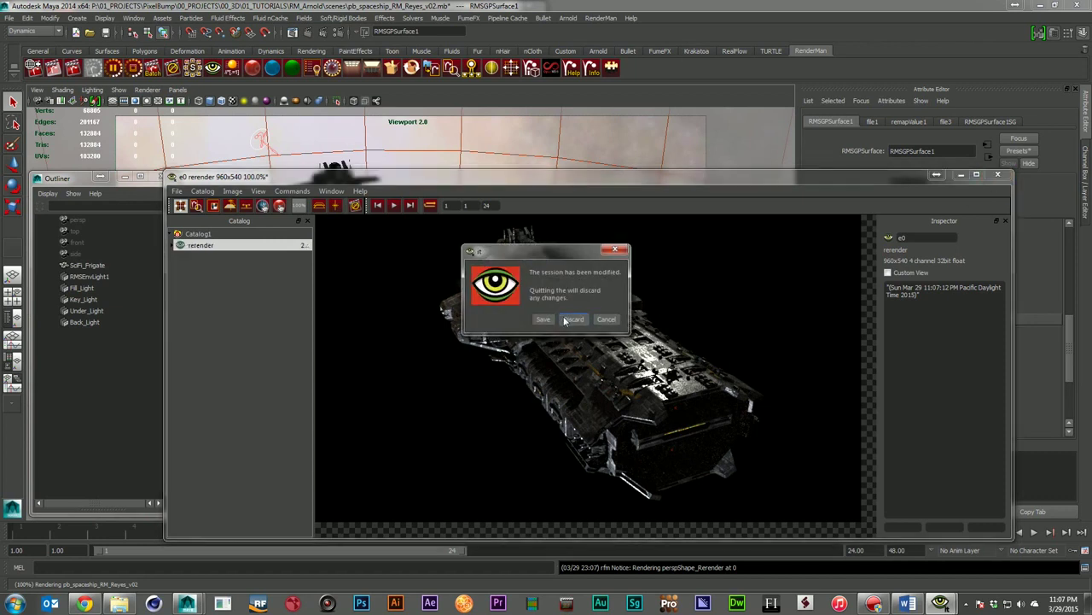
{"action": "key", "text": "Return"}
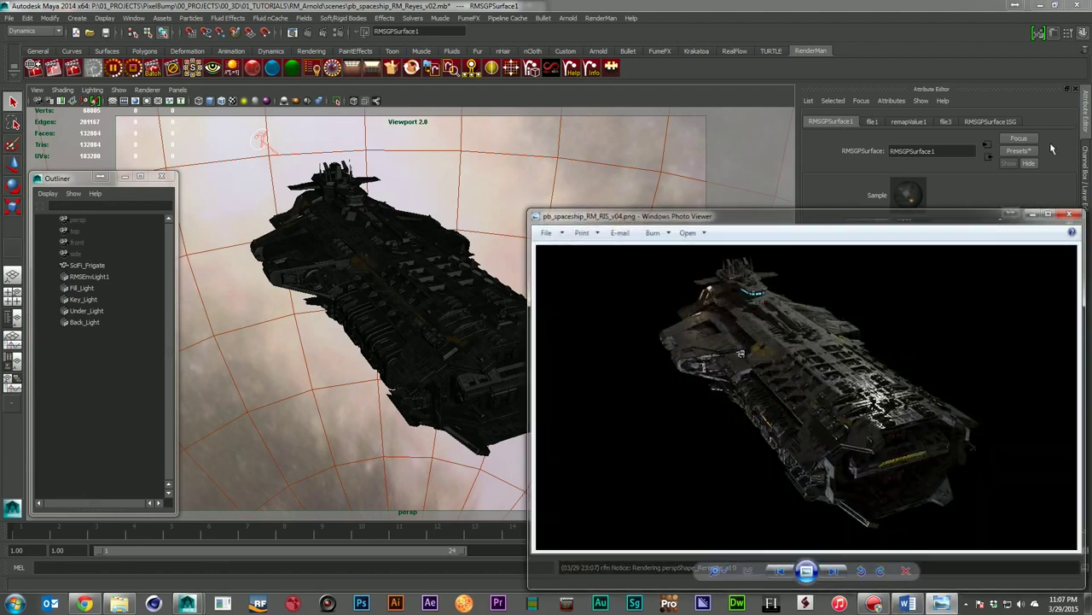
Arrange the Reyes, RIS and Arnold v04 spaceship renders in separate Windows Photo Viewer windows for comparison.
{"action": "key", "text": "Left"}
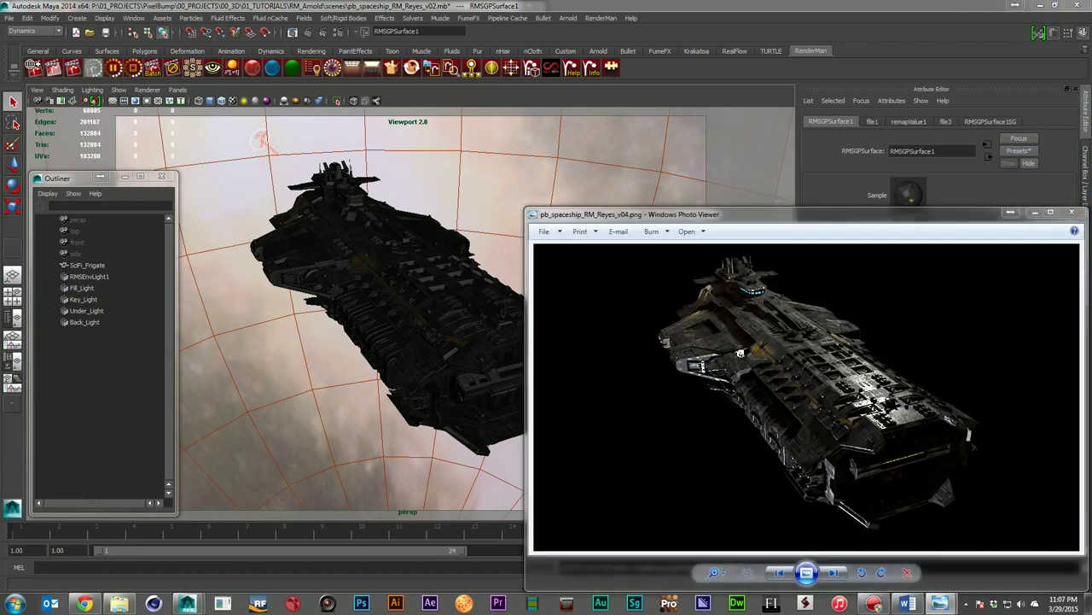
{"action": "left_click_drag", "start_coordinate": [937, 225], "coordinate": [414, 21]}
{"action": "left_click_drag", "start_coordinate": [816, 215], "coordinate": [289, 300]}
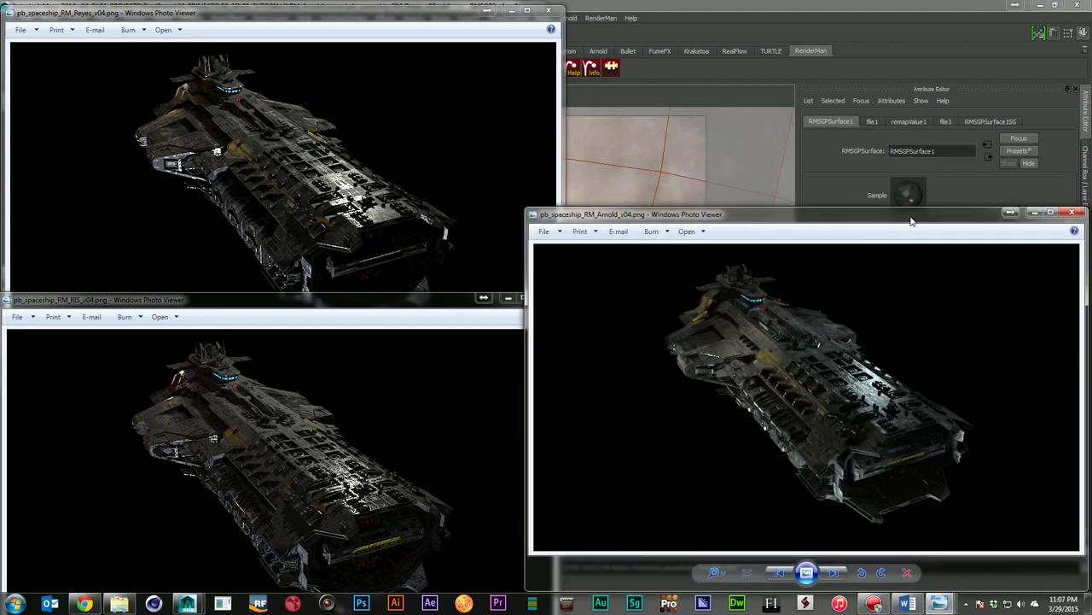
{"action": "left_click_drag", "start_coordinate": [904, 219], "coordinate": [892, 161]}
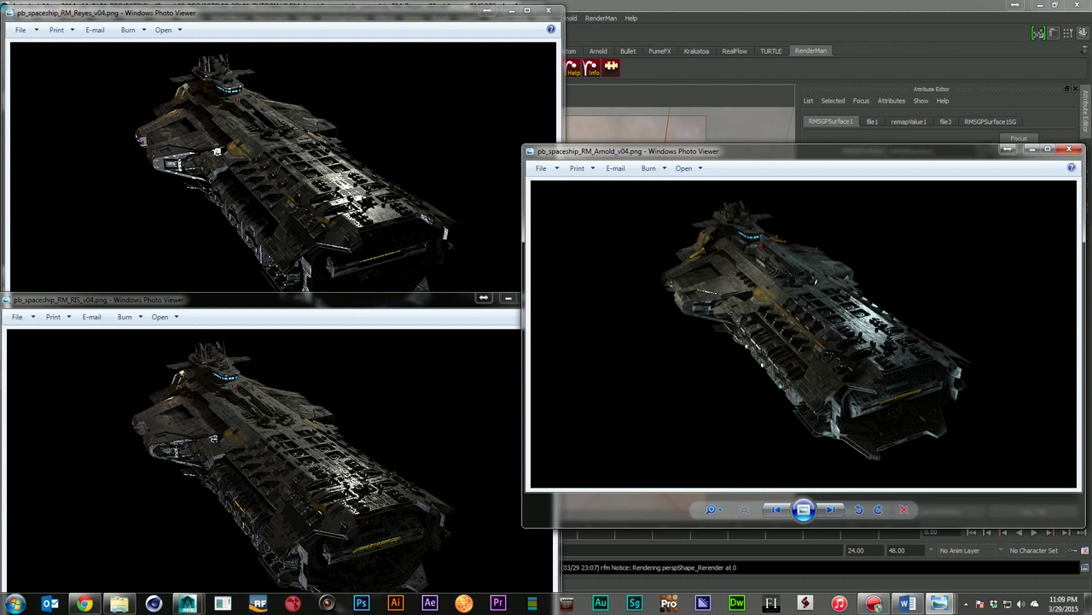
Close the three spaceship render images and open the pb_thecall_sss_Arnold_v01 scene in Maya.
{"action": "left_click", "coordinate": [1069, 149]}
{"action": "left_click", "coordinate": [546, 297]}
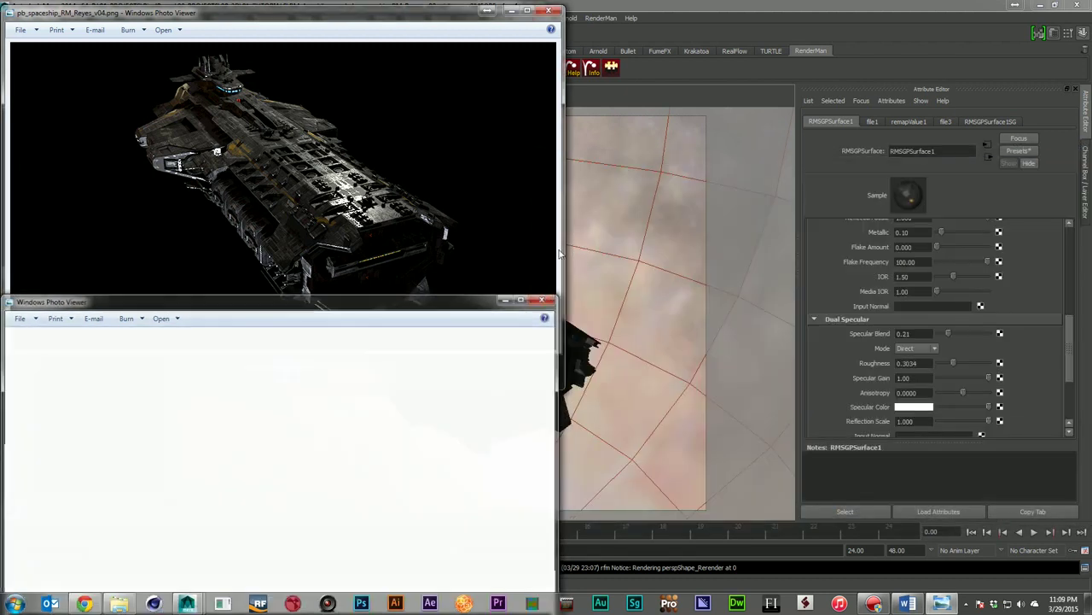
{"action": "left_click", "coordinate": [549, 10]}
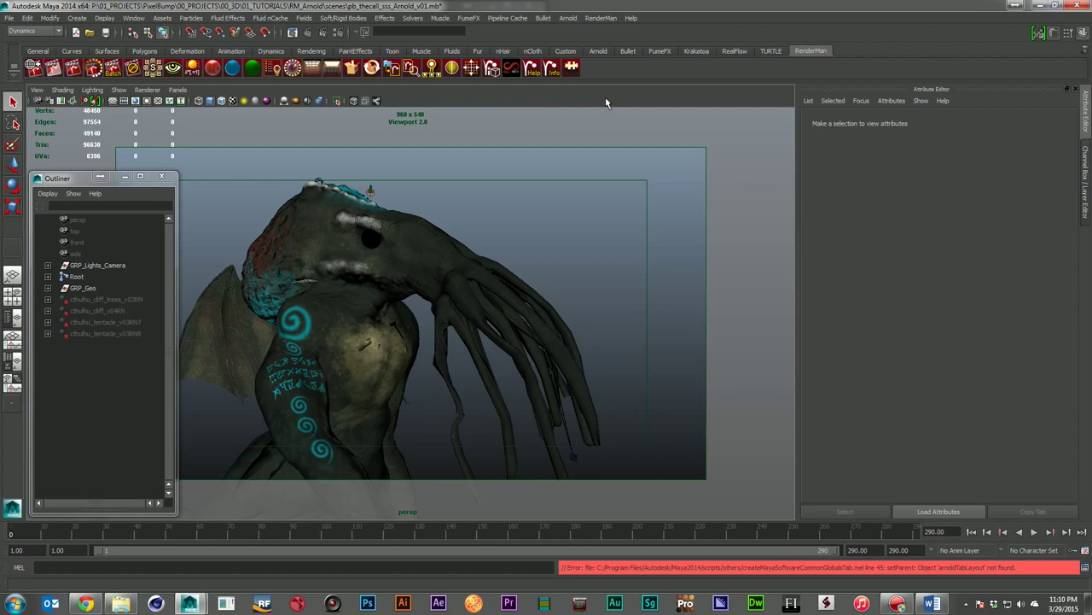
List the Arnold nodes in Hypershade and graph the main_sss material's network.
{"action": "left_click_drag", "start_coordinate": [807, 285], "coordinate": [493, 168]}
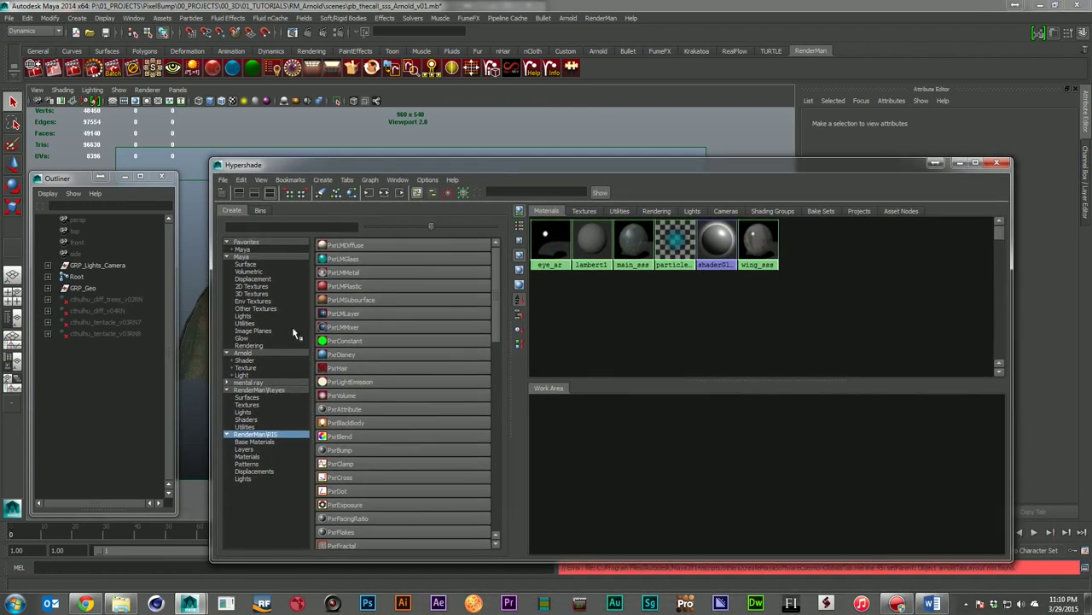
{"action": "left_click", "coordinate": [248, 353]}
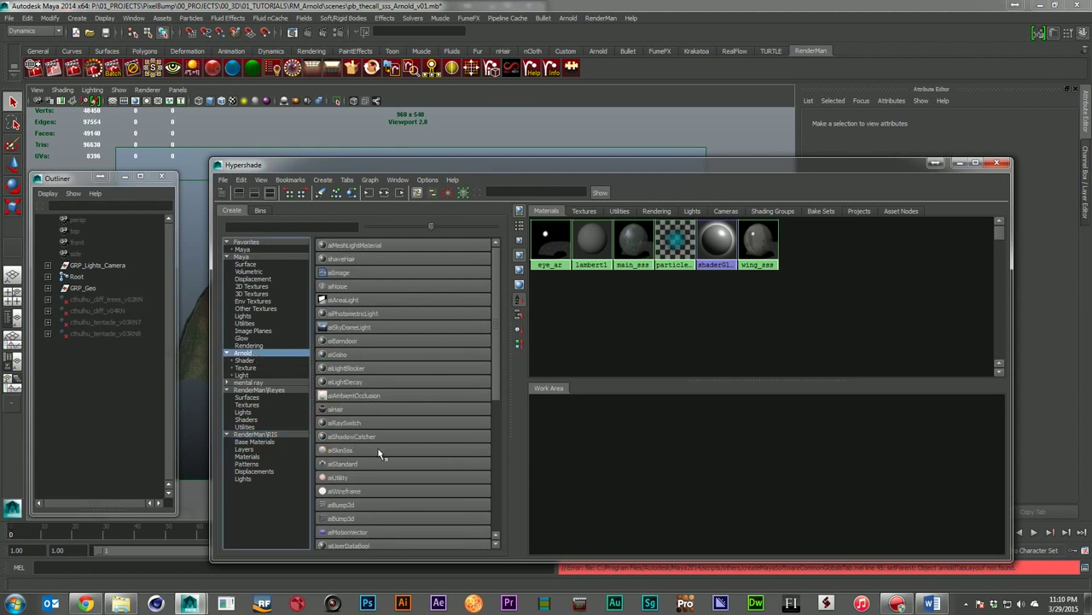
{"action": "left_click", "coordinate": [636, 246]}
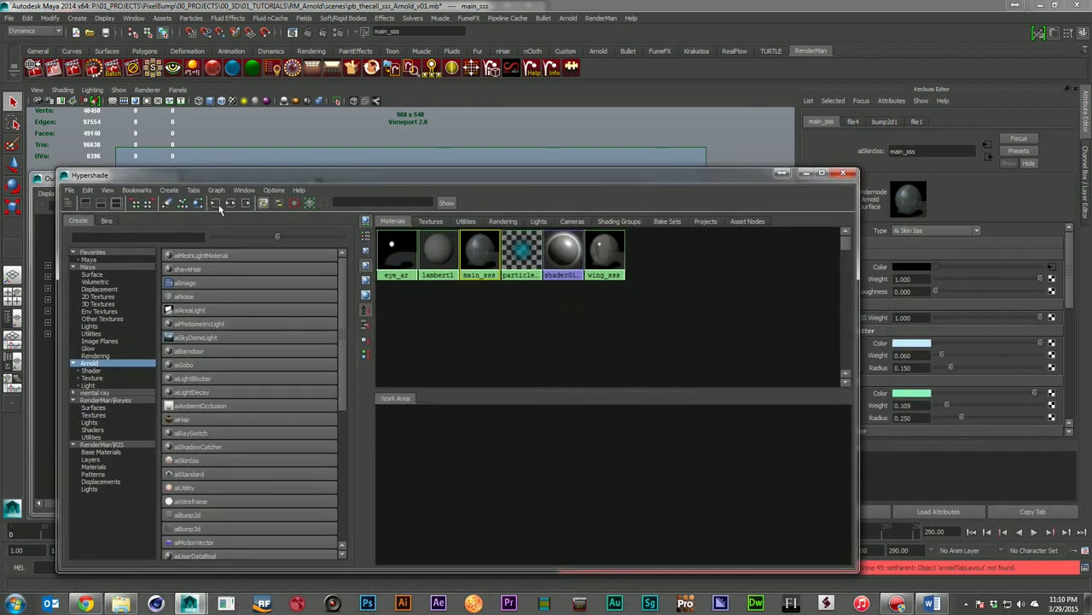
{"action": "left_click", "coordinate": [230, 204]}
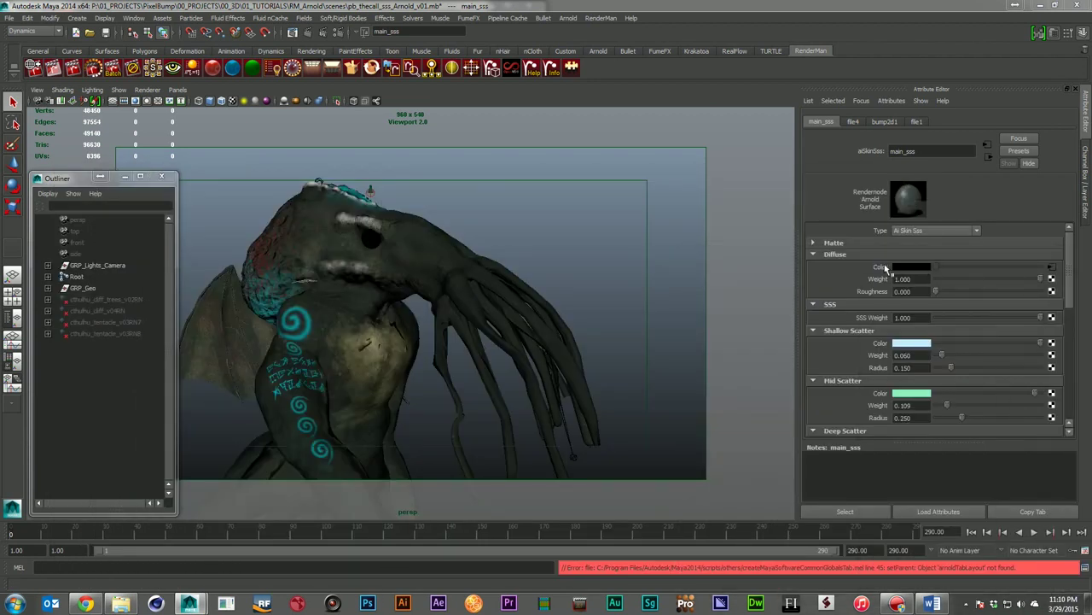
Review the main_sss material's scatter and reflection settings, and expand Bump Mapping to check its connection.
{"action": "scroll", "coordinate": [987, 365], "scroll_direction": "down", "scroll_amount": 10}
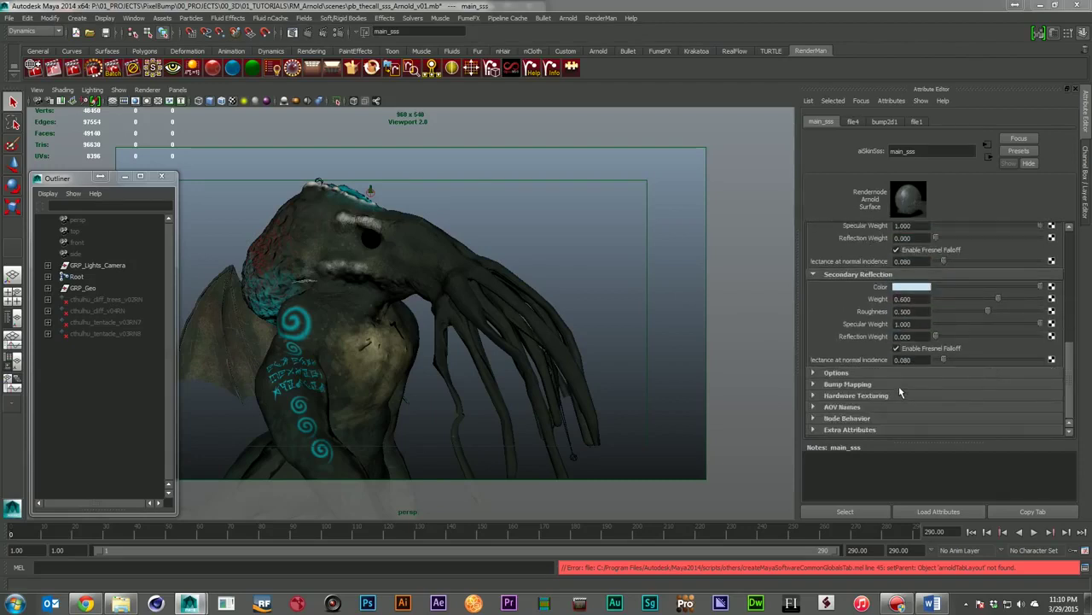
{"action": "left_click", "coordinate": [899, 385]}
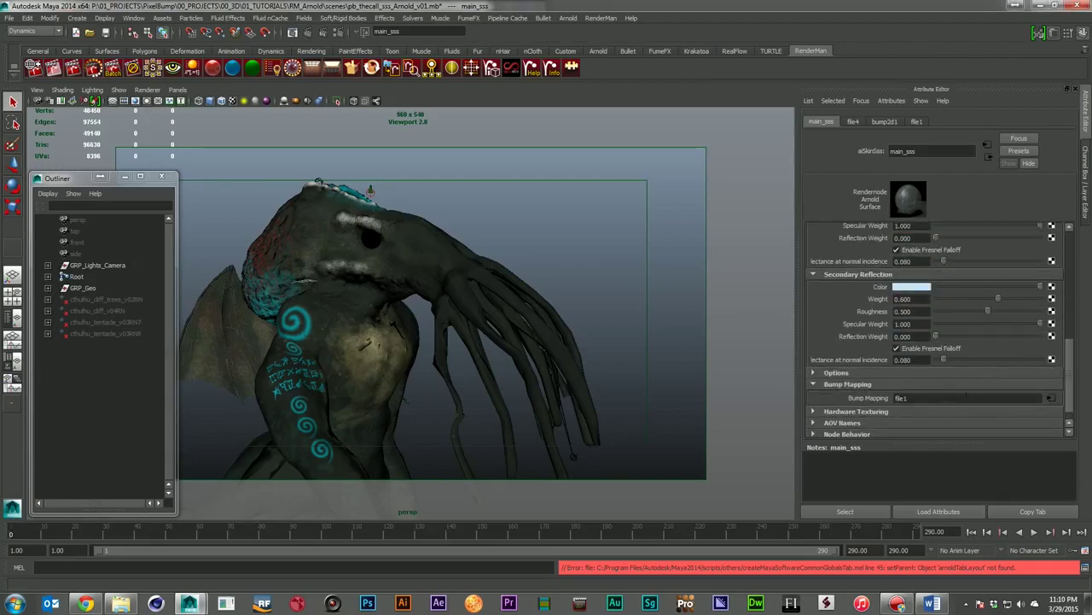
{"action": "scroll", "coordinate": [930, 403], "scroll_direction": "up", "scroll_amount": 5}
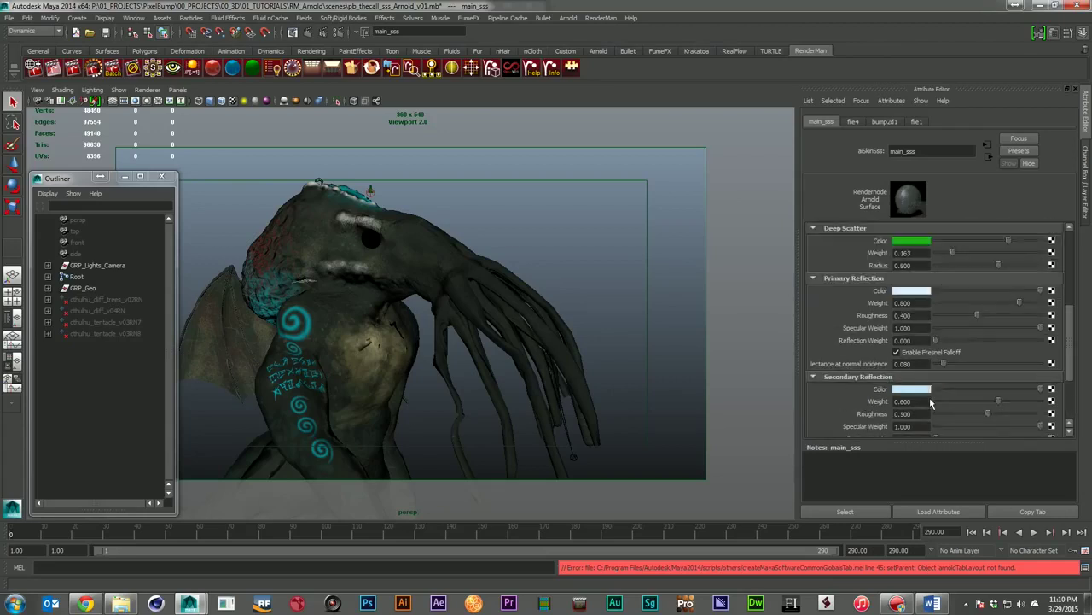
Review the main_sss material's diffuse, scatter and primary reflection settings, and start an interactive Arnold render of the creature.
{"action": "scroll", "coordinate": [943, 354], "scroll_direction": "up", "scroll_amount": 1}
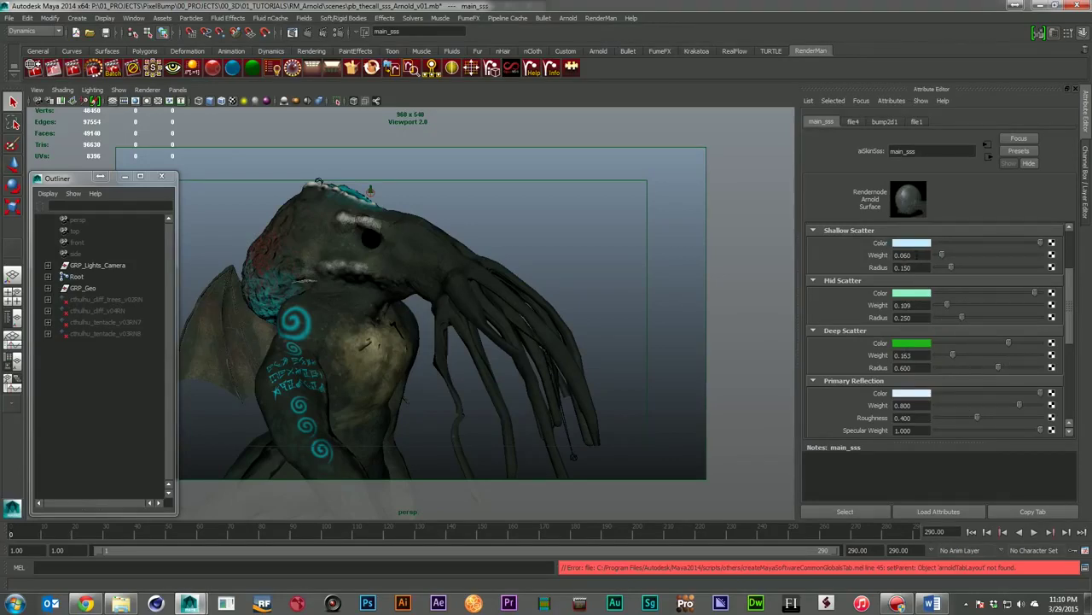
{"action": "scroll", "coordinate": [967, 373], "scroll_direction": "down", "scroll_amount": 2}
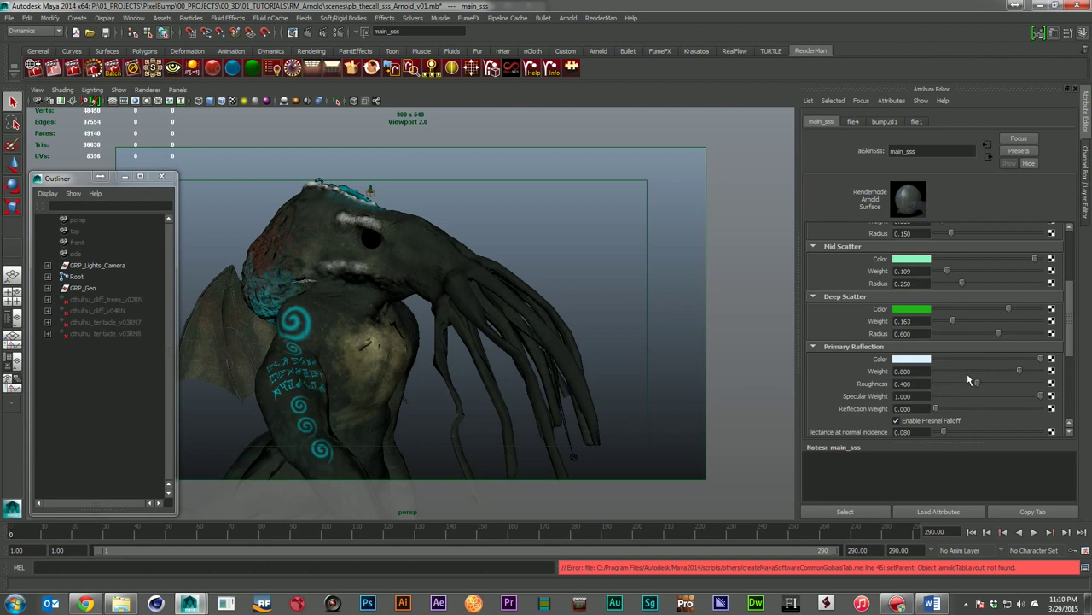
{"action": "scroll", "coordinate": [970, 384], "scroll_direction": "up", "scroll_amount": 4}
{"action": "left_click", "coordinate": [412, 70]}
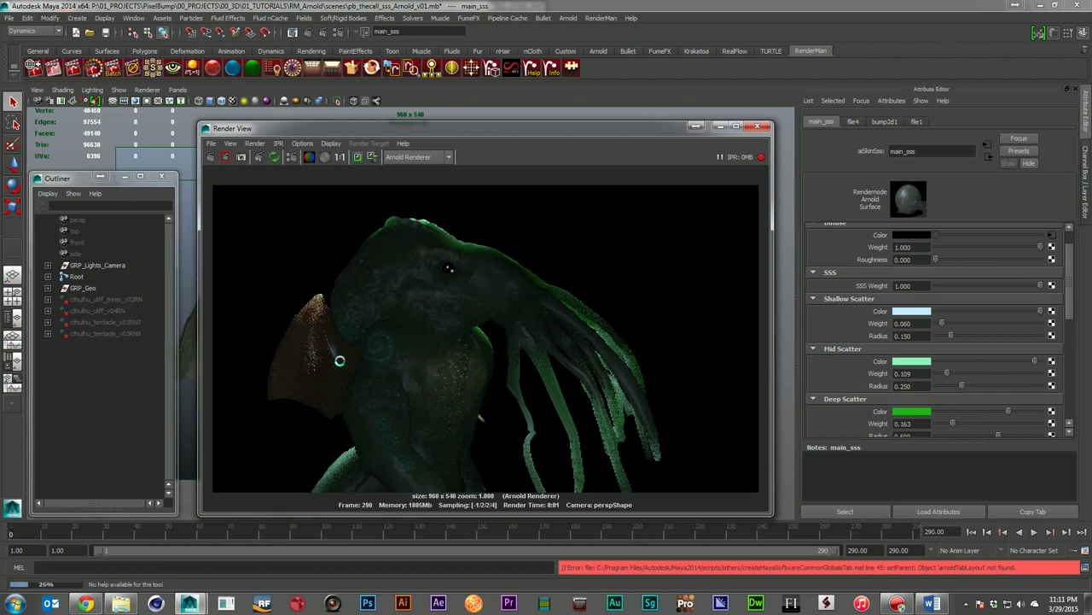
Set main_sss's scatter weights to 0.359 deep, 0.364 mid and 0.614 shallow during the Arnold render, and close the Render View.
{"action": "scroll", "coordinate": [949, 406], "scroll_direction": "down", "scroll_amount": 2}
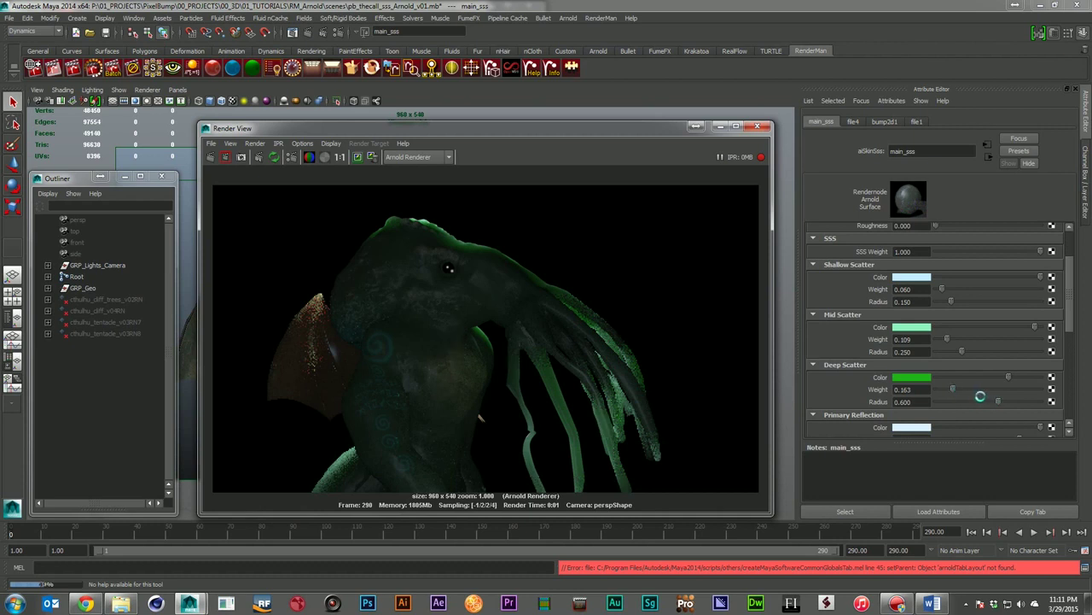
{"action": "left_click_drag", "start_coordinate": [972, 389], "coordinate": [976, 392]}
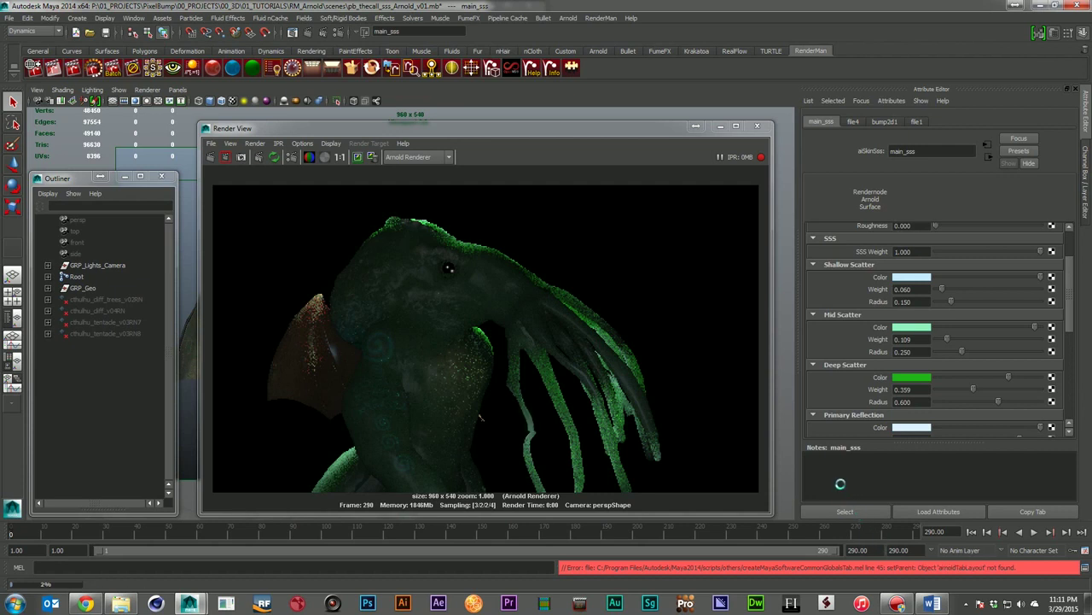
{"action": "left_click", "coordinate": [973, 339]}
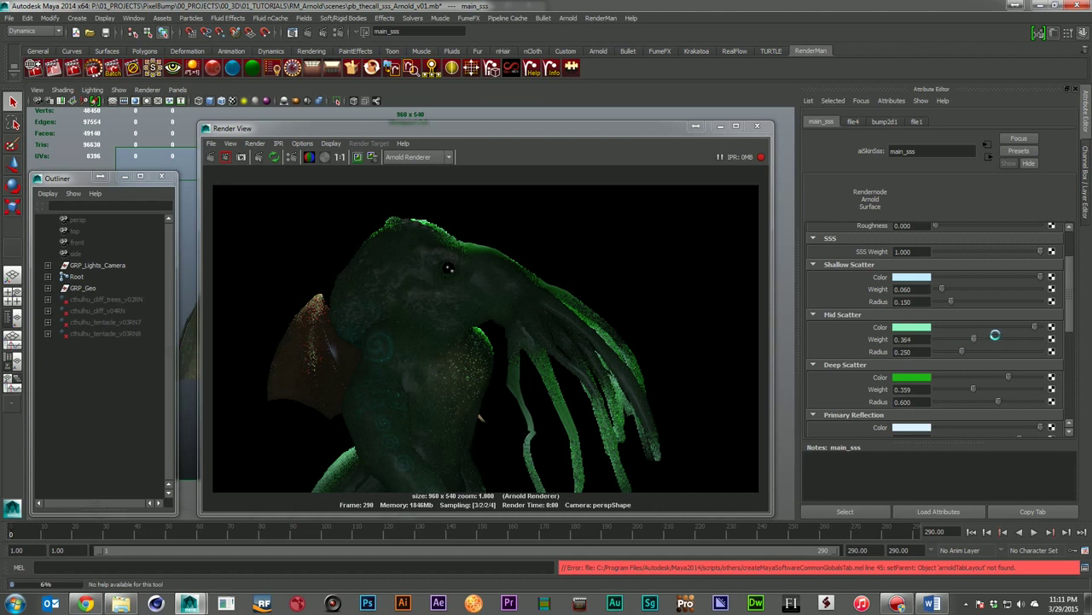
{"action": "left_click", "coordinate": [999, 289]}
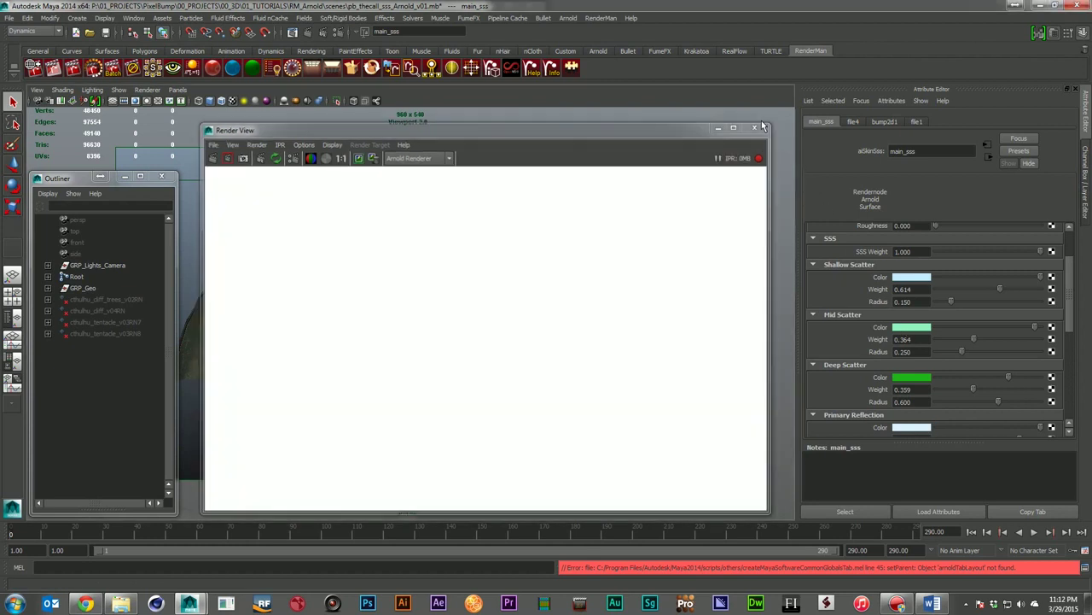
{"action": "left_click", "coordinate": [756, 127]}
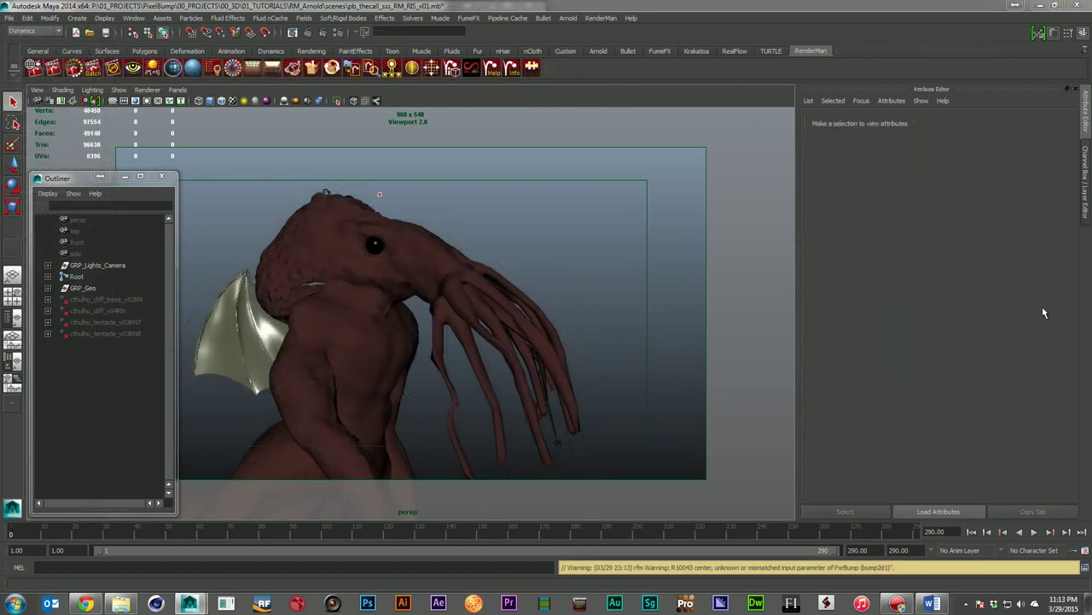
In the RIS creature scene, list the RenderMan RIS nodes in Hypershade and graph the main material's network beside its attributes.
{"action": "left_click_drag", "start_coordinate": [982, 321], "coordinate": [451, 202]}
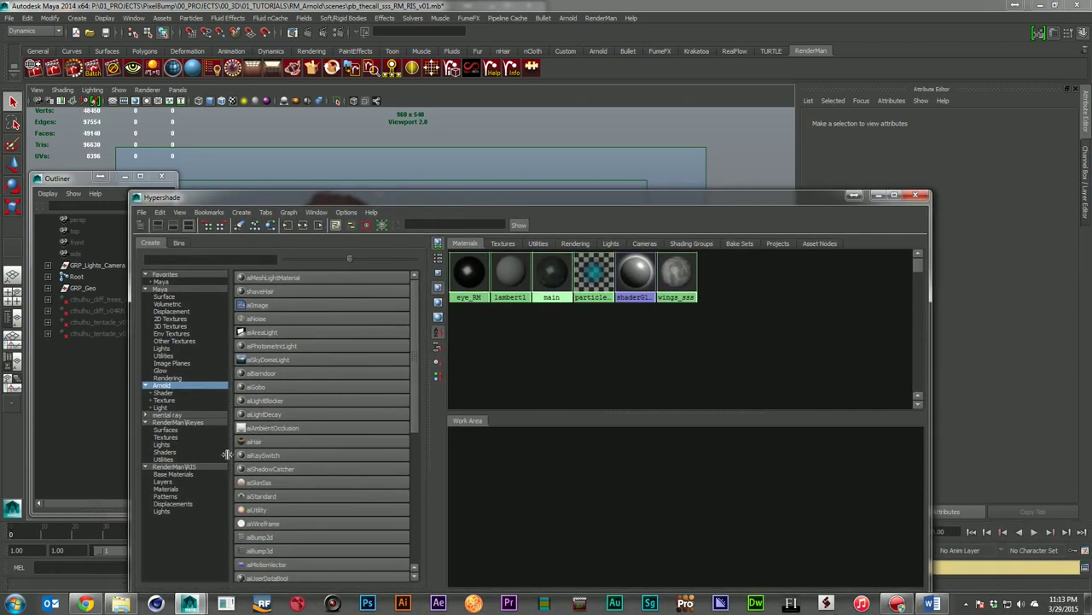
{"action": "left_click", "coordinate": [175, 467]}
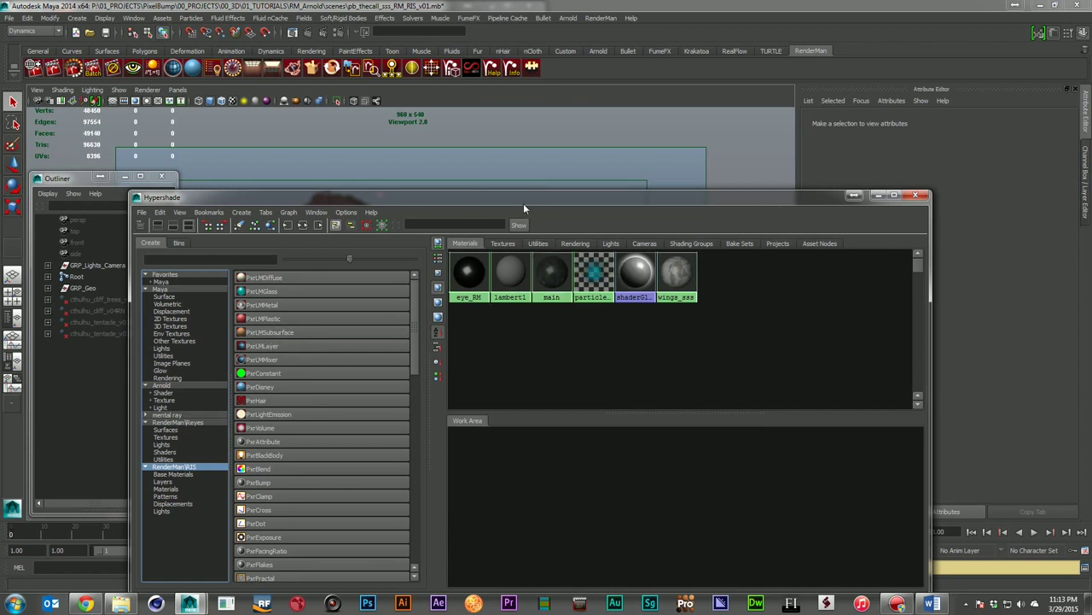
{"action": "left_click", "coordinate": [546, 269]}
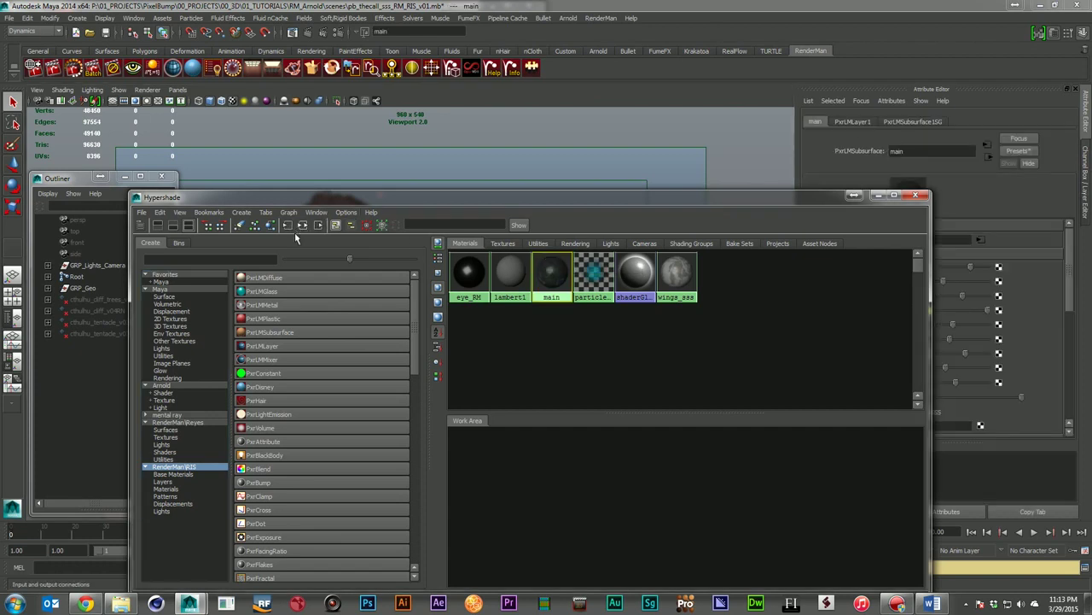
{"action": "left_click", "coordinate": [318, 224]}
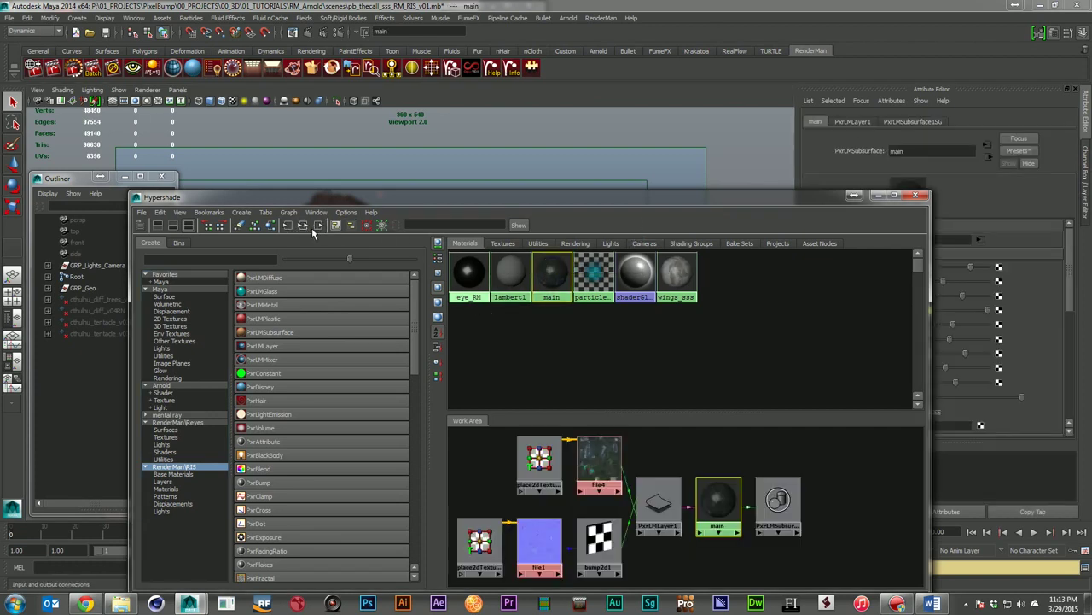
{"action": "left_click_drag", "start_coordinate": [593, 202], "coordinate": [356, 144]}
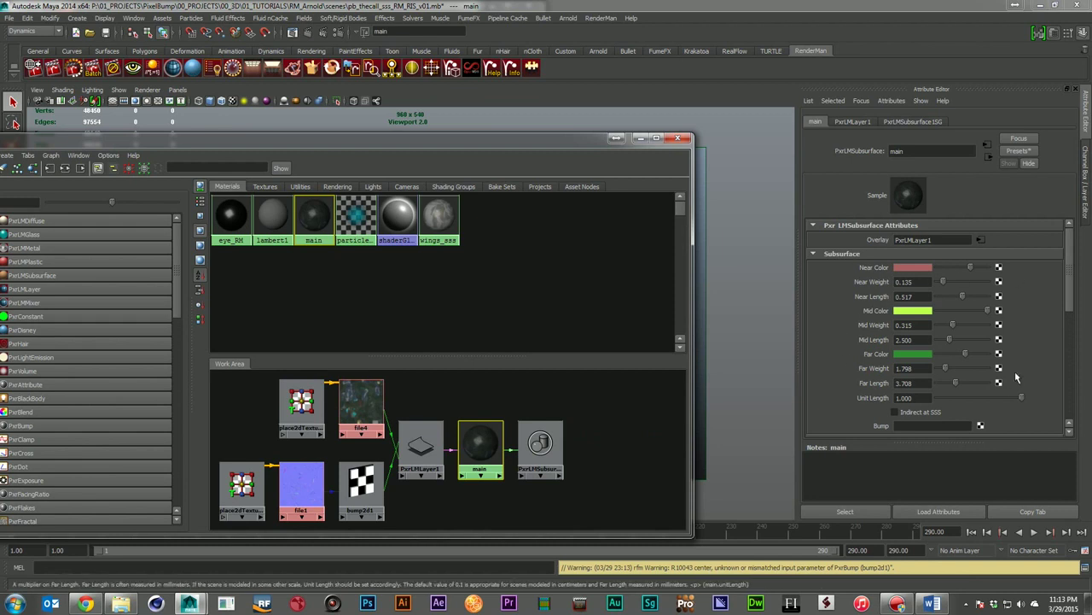
Review the main PxrLMSubsurface material's subsurface, specular and clear coat settings.
{"action": "scroll", "coordinate": [1067, 291], "scroll_direction": "down", "scroll_amount": 2}
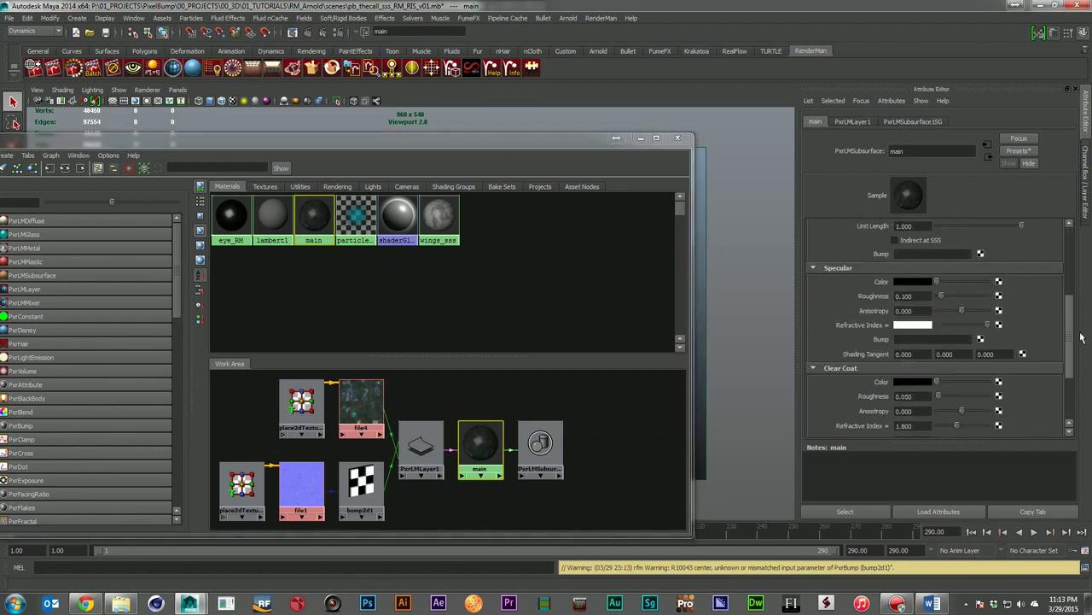
{"action": "left_click_drag", "start_coordinate": [1077, 299], "coordinate": [1079, 406]}
{"action": "scroll", "coordinate": [1073, 356], "scroll_direction": "up", "scroll_amount": 5}
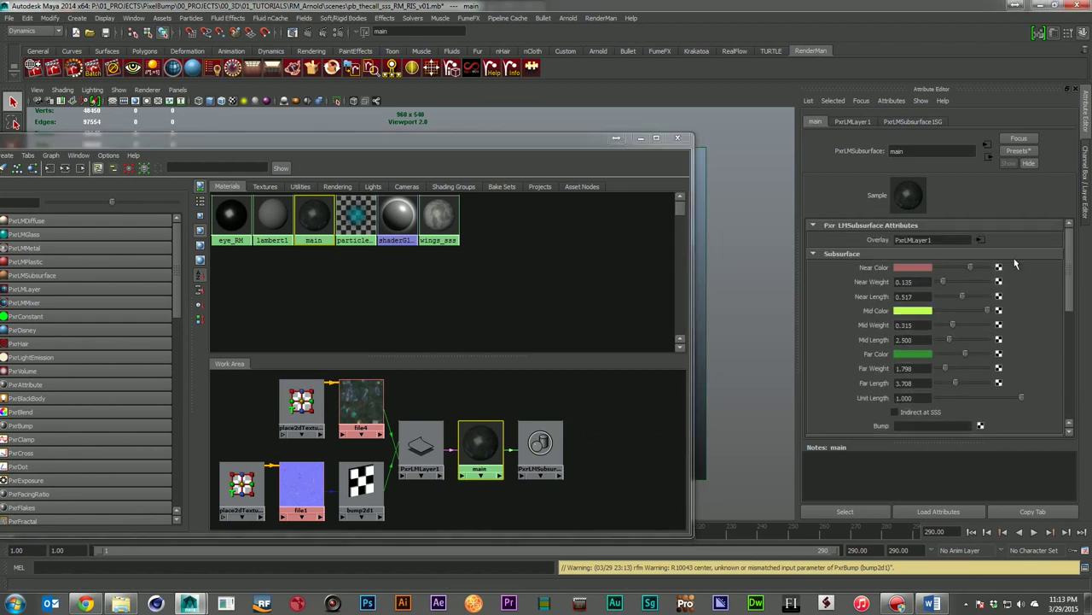
Inspect PxrLMLayer1's diffuse, bump and specular settings, reselect the main material and close Hypershade.
{"action": "left_click", "coordinate": [427, 443]}
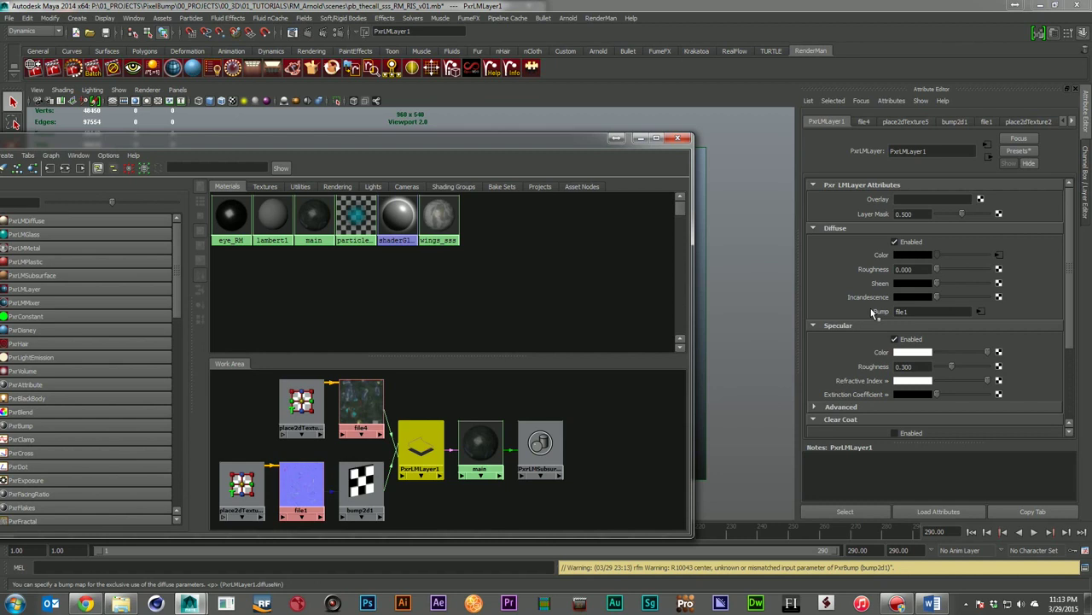
{"action": "scroll", "coordinate": [933, 316], "scroll_direction": "down", "scroll_amount": 2}
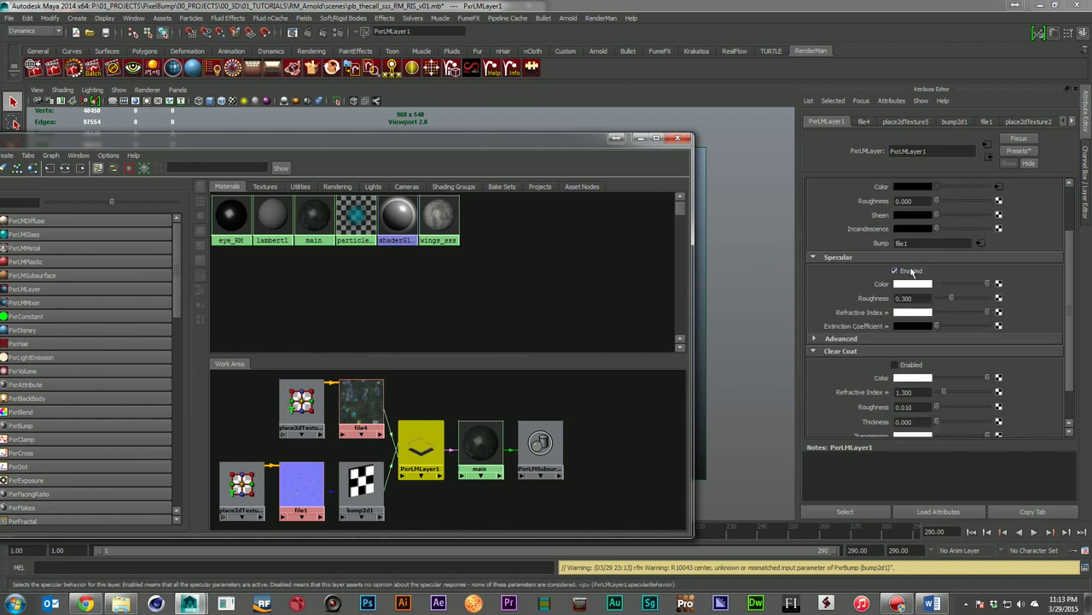
{"action": "scroll", "coordinate": [859, 313], "scroll_direction": "up", "scroll_amount": 2}
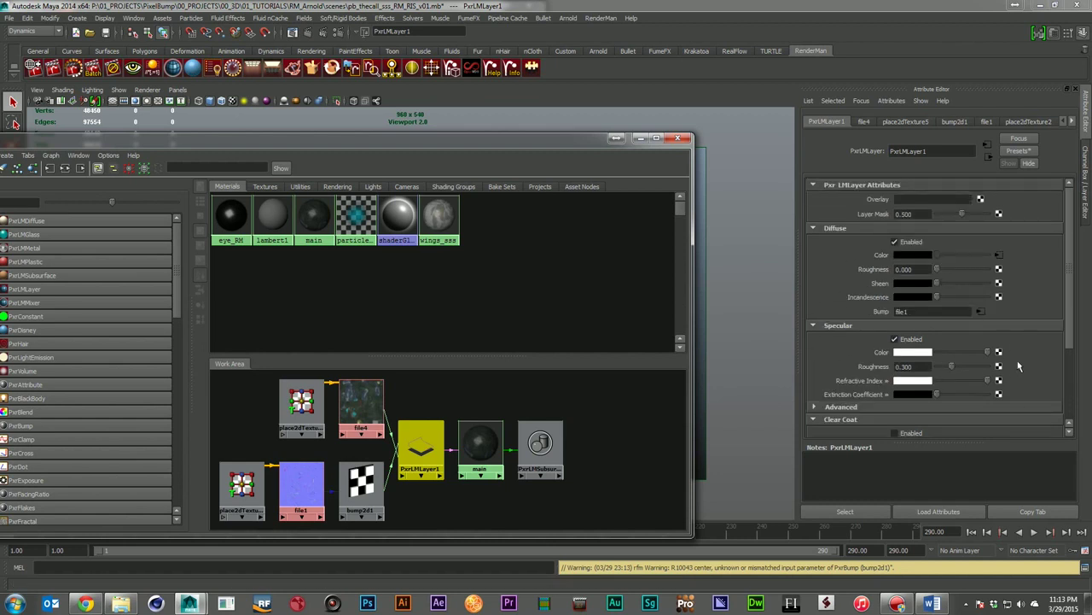
{"action": "left_click", "coordinate": [480, 441]}
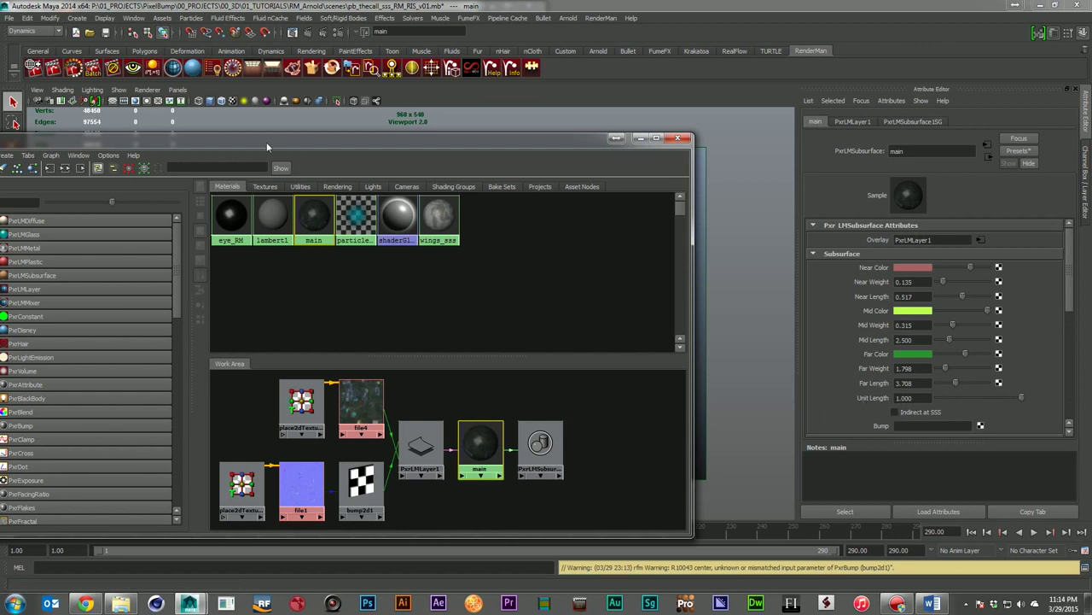
{"action": "left_click_drag", "start_coordinate": [267, 141], "coordinate": [379, 168]}
{"action": "left_click", "coordinate": [790, 163]}
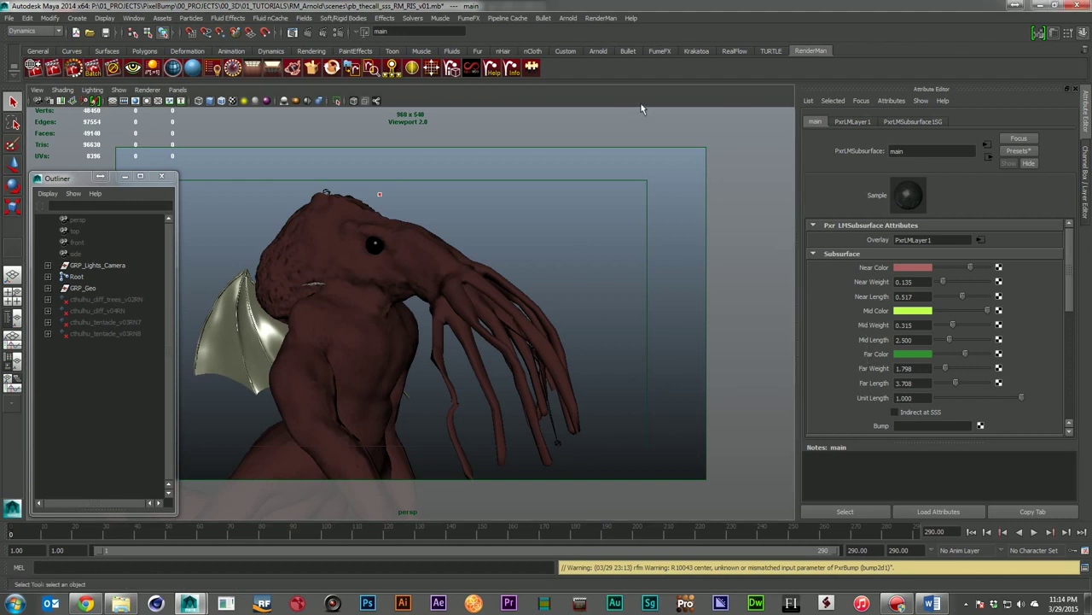
Start a RenderMan RIS re-render and set the main material's Far Weight to 6.742 and Near Weight to 0.921.
{"action": "left_click", "coordinate": [89, 73]}
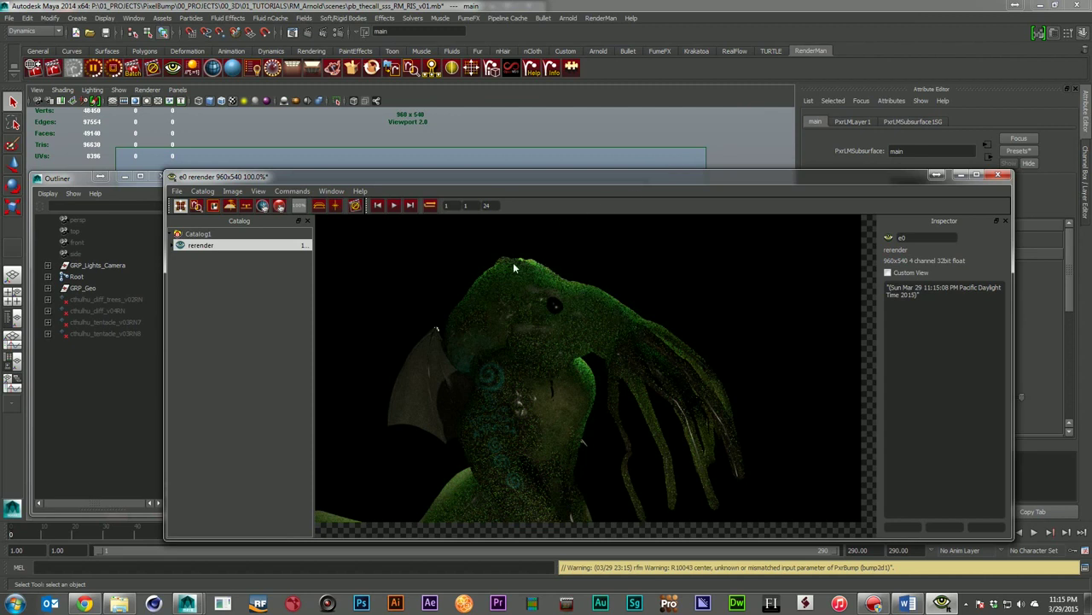
{"action": "left_click_drag", "start_coordinate": [715, 174], "coordinate": [524, 108]}
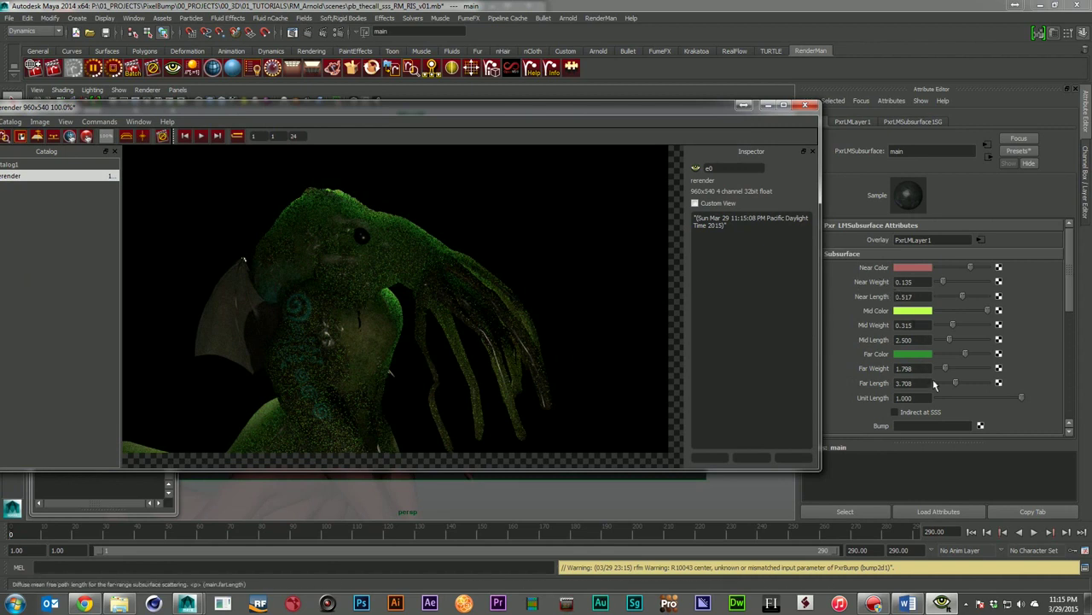
{"action": "left_click", "coordinate": [972, 367]}
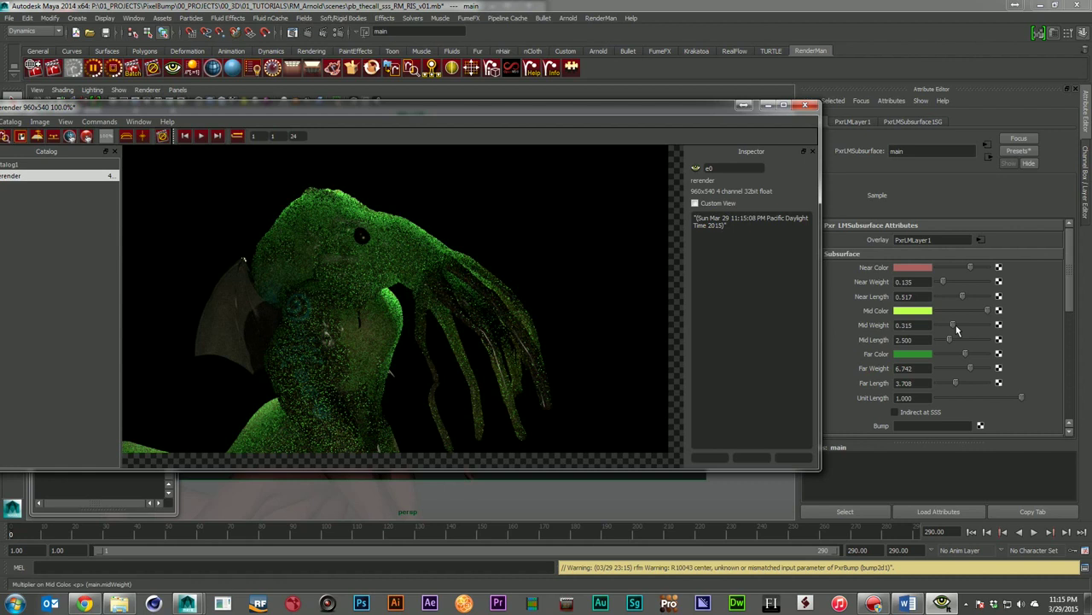
{"action": "left_click", "coordinate": [983, 281]}
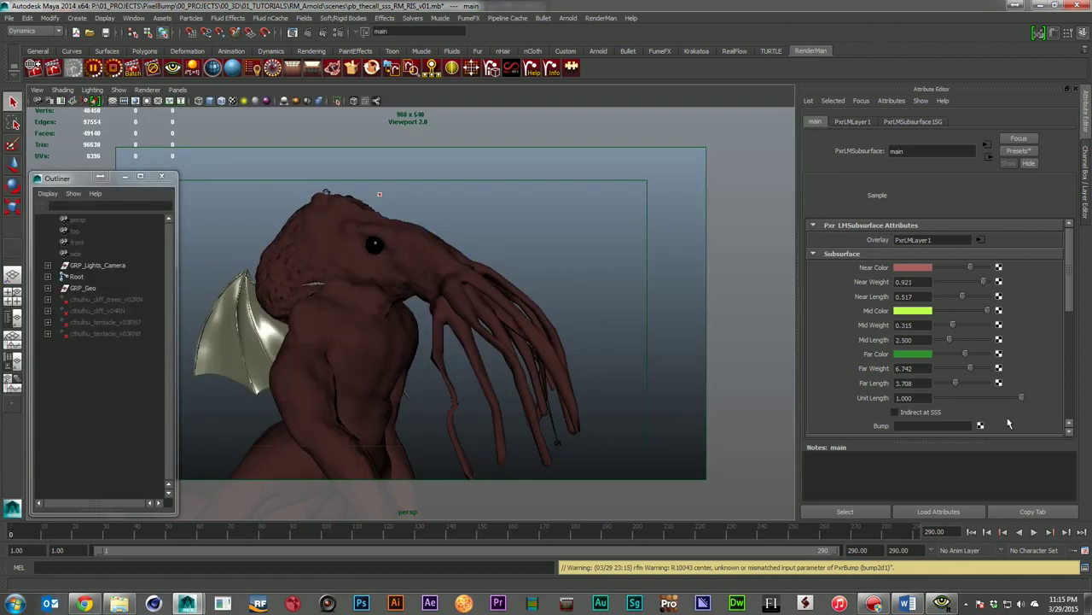
Bring the rerender image back to the front to examine the noise, and close it, discarding the image session.
{"action": "left_click", "coordinate": [943, 604]}
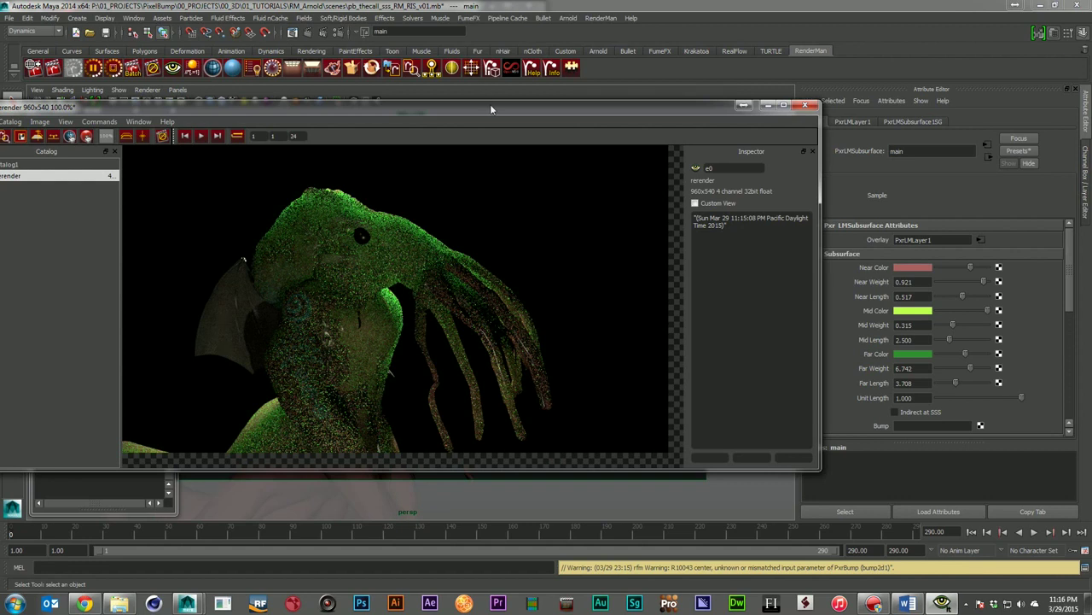
{"action": "left_click_drag", "start_coordinate": [491, 108], "coordinate": [540, 156]}
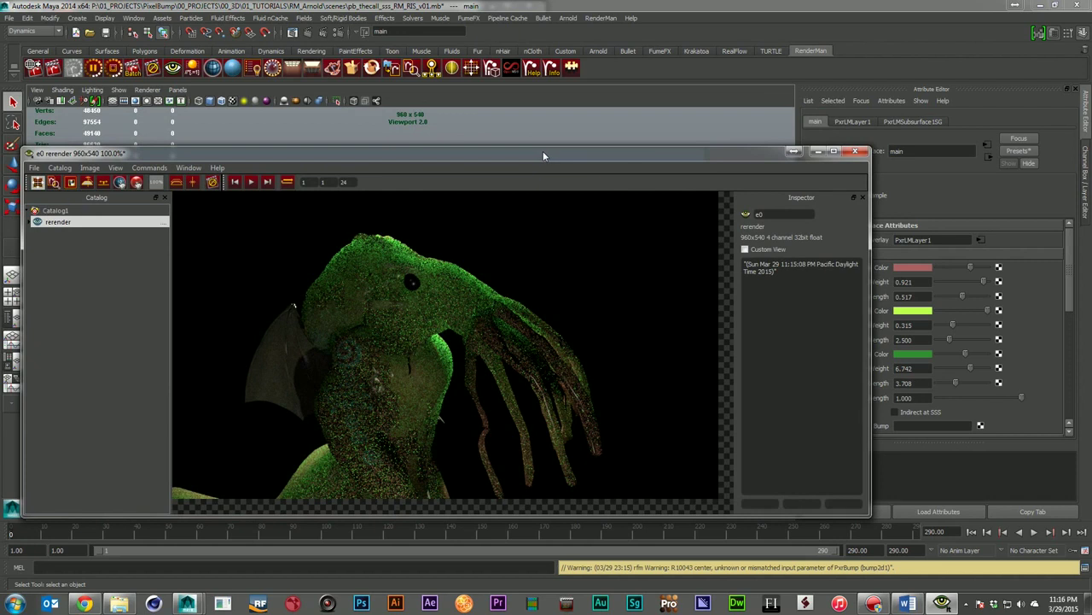
{"action": "left_click", "coordinate": [855, 151]}
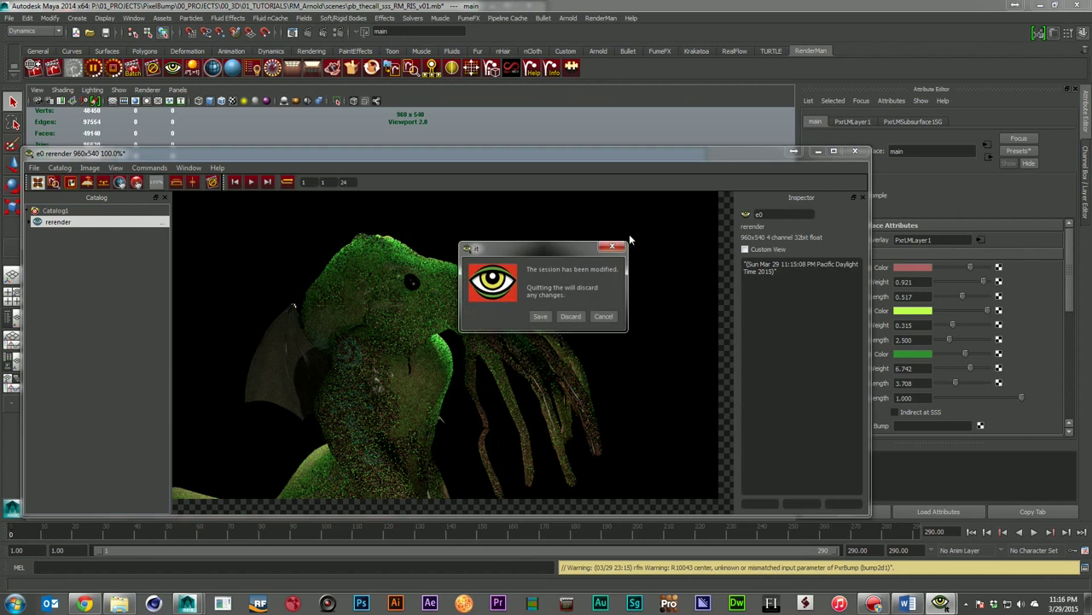
{"action": "left_click", "coordinate": [565, 318]}
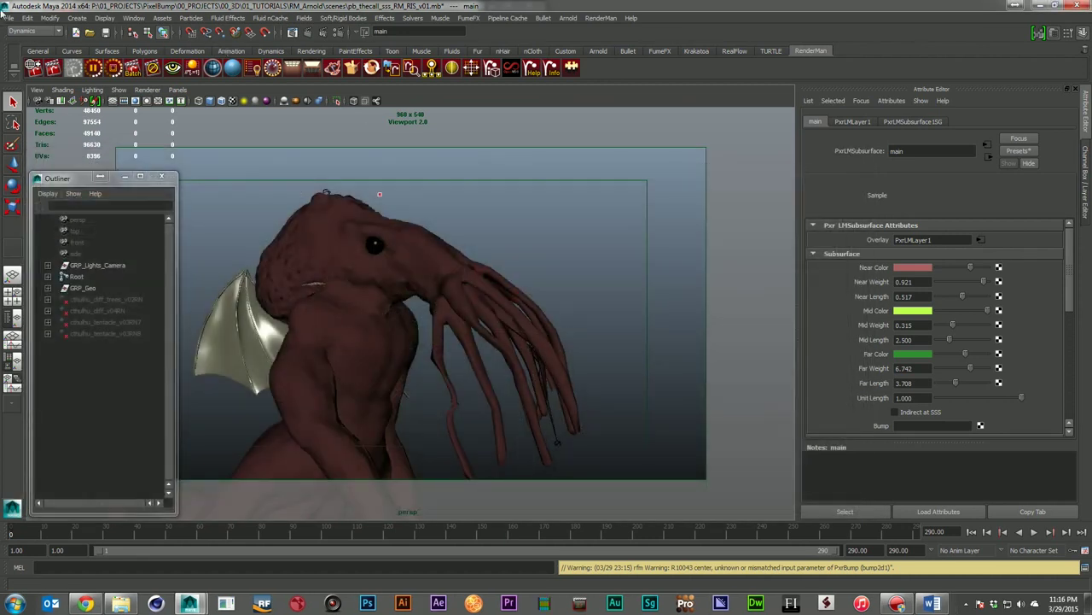
Open the pb_thecall_sss_RM_Reyes_v01 scene from the project's scenes folder.
{"action": "left_click", "coordinate": [8, 18]}
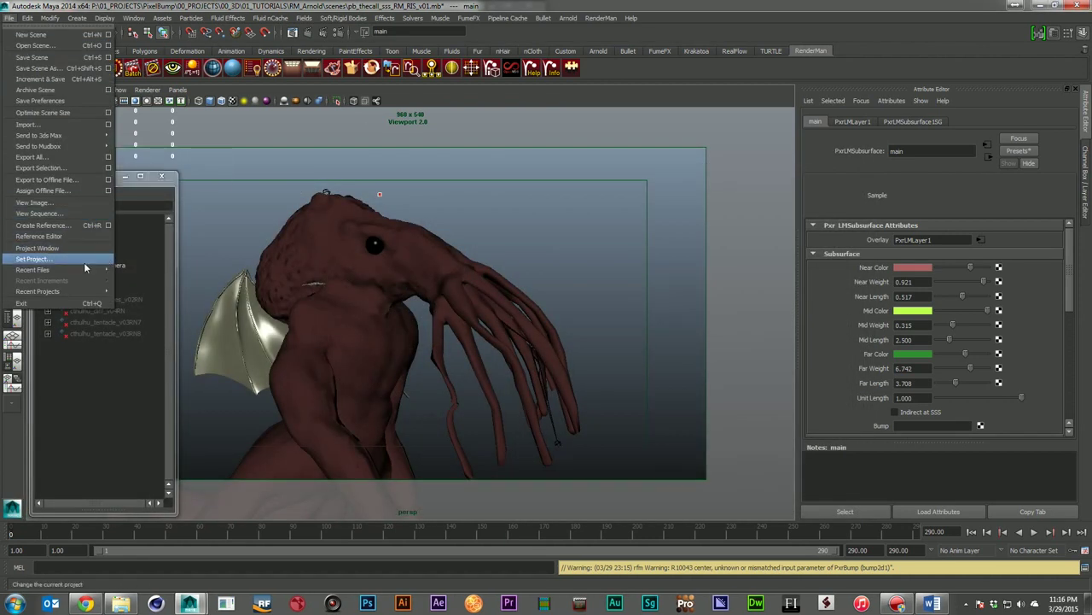
{"action": "mouse_move", "coordinate": [85, 268]}
{"action": "left_click", "coordinate": [34, 45]}
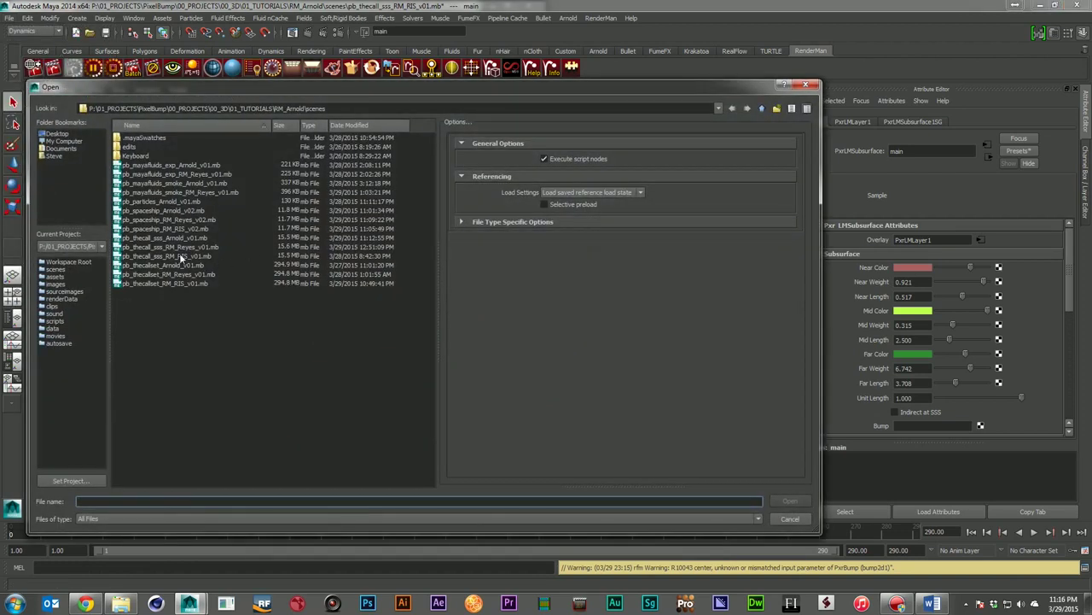
{"action": "double_click", "coordinate": [182, 248]}
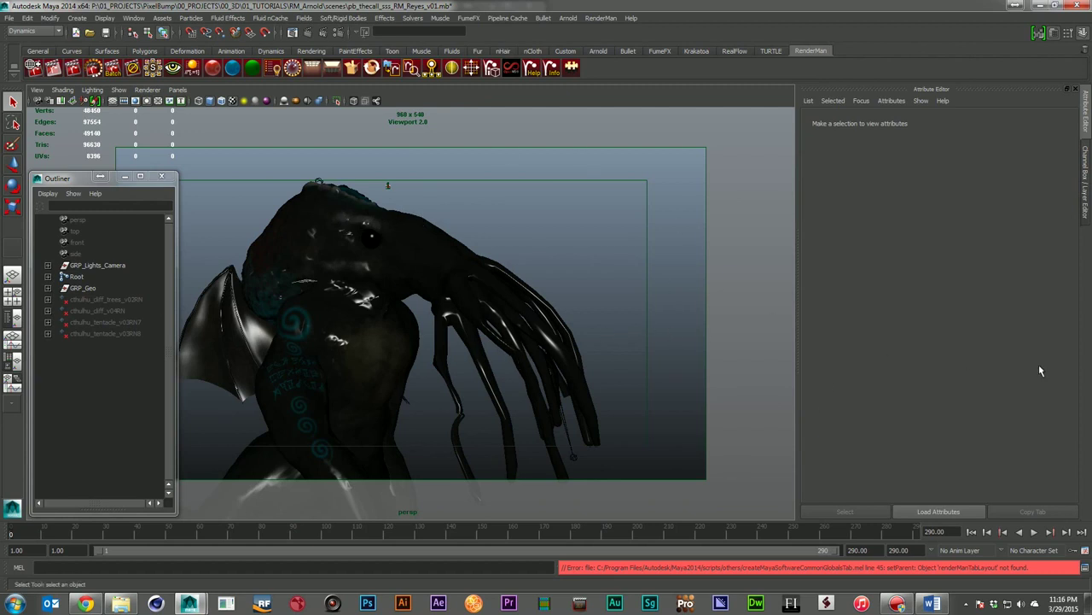
Graph the main_skin material's network in Hypershade and review its RMSGPSurface specular and displacement settings.
{"action": "key", "text": "shift+t"}
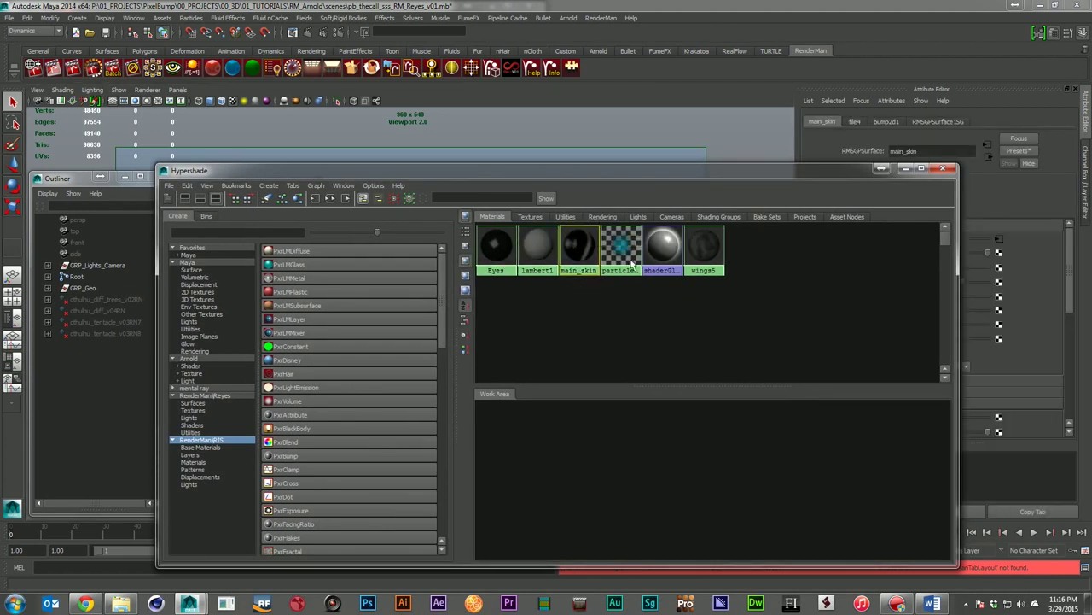
{"action": "left_click_drag", "start_coordinate": [681, 173], "coordinate": [532, 136]}
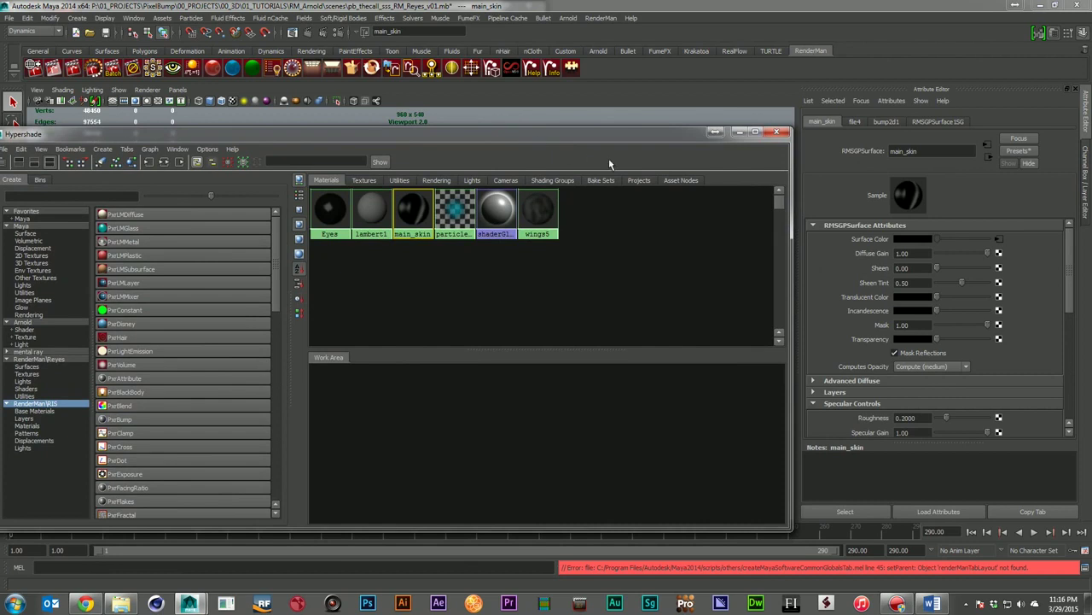
{"action": "left_click", "coordinate": [175, 167]}
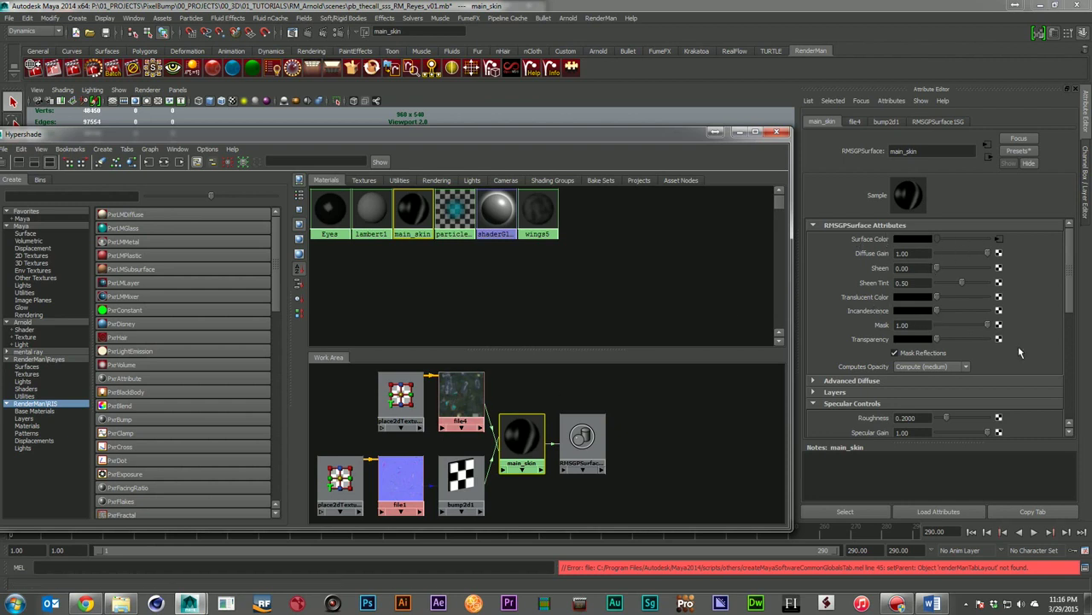
{"action": "scroll", "coordinate": [1019, 351], "scroll_direction": "down", "scroll_amount": 10}
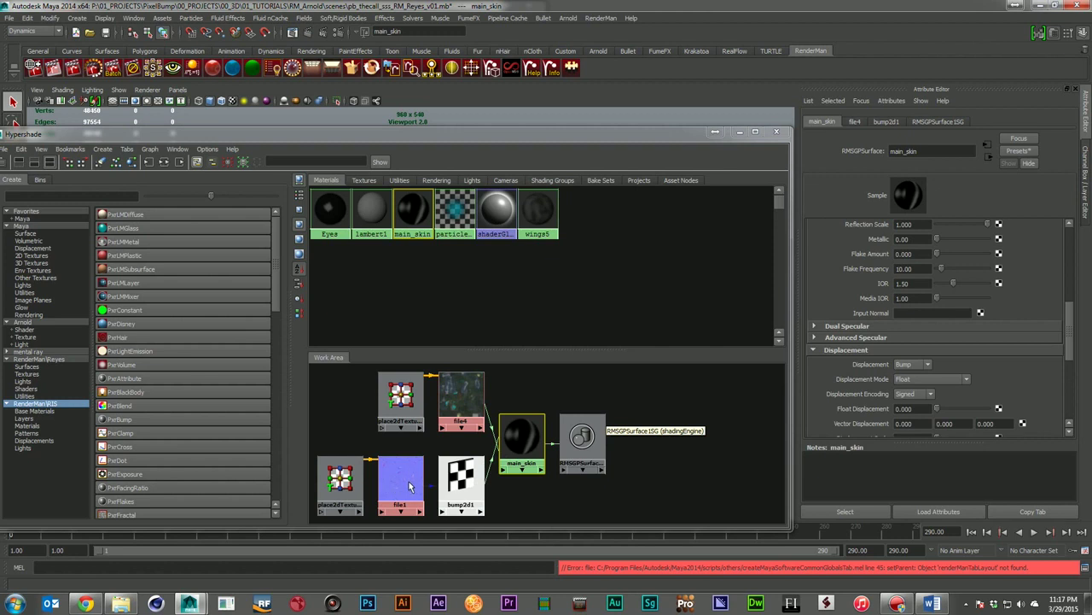
Review the main_skin material's displacement settings and Subsurface Controls, and move Hypershade away from the viewport.
{"action": "scroll", "coordinate": [888, 375], "scroll_direction": "down", "scroll_amount": 5}
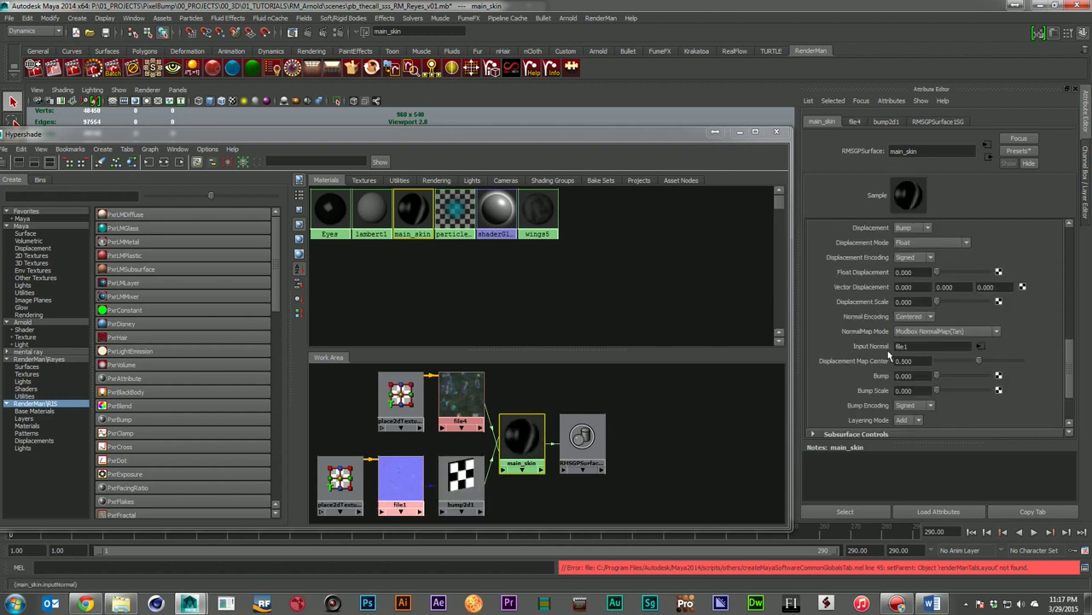
{"action": "scroll", "coordinate": [892, 338], "scroll_direction": "up", "scroll_amount": 3}
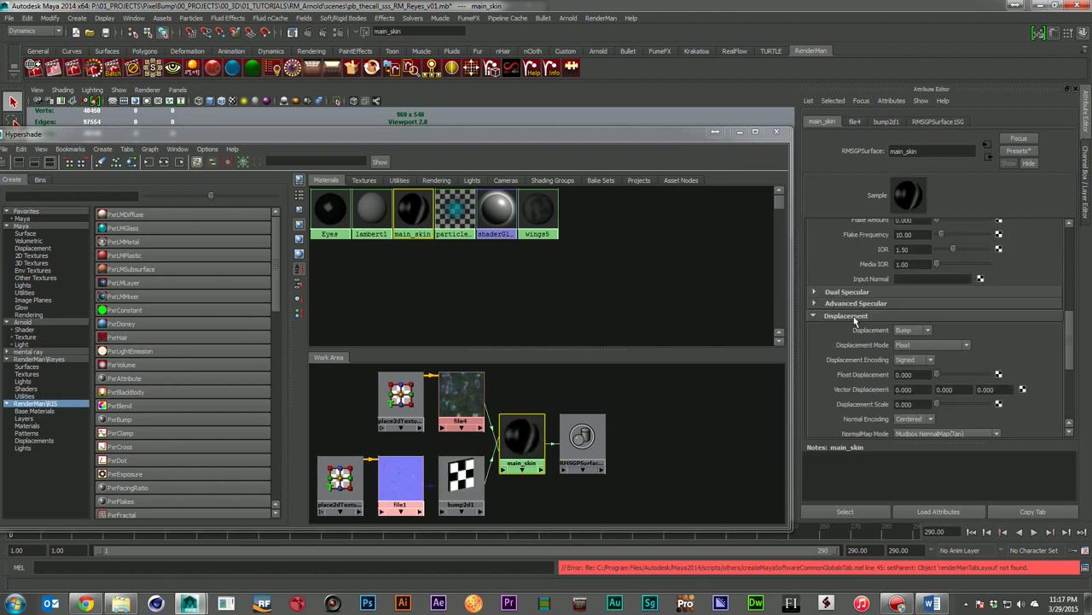
{"action": "scroll", "coordinate": [957, 348], "scroll_direction": "up", "scroll_amount": 5}
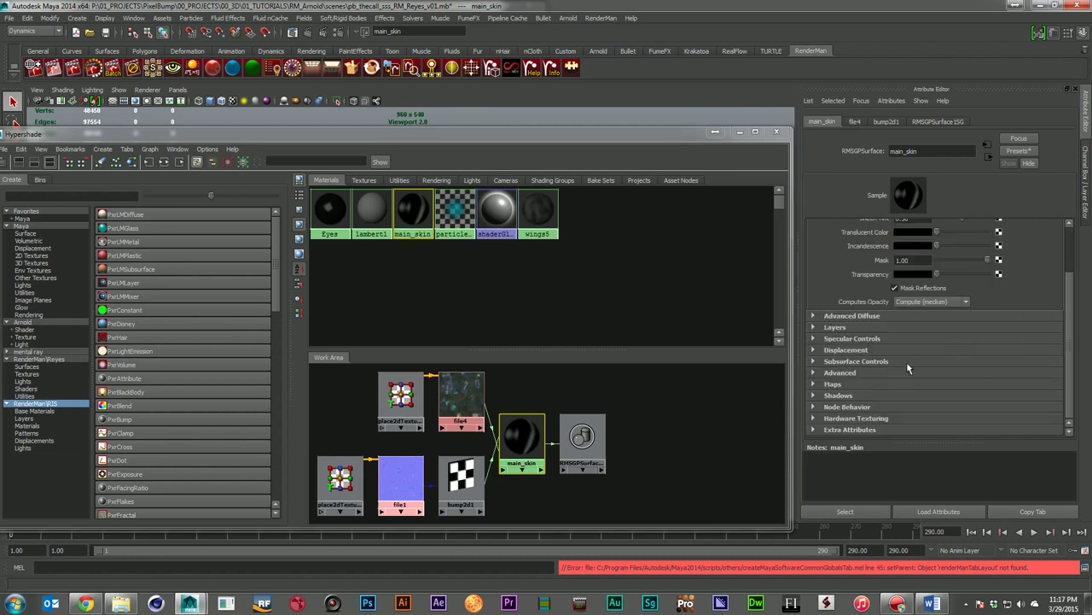
{"action": "left_click", "coordinate": [885, 361]}
{"action": "scroll", "coordinate": [1064, 369], "scroll_direction": "down", "scroll_amount": 1}
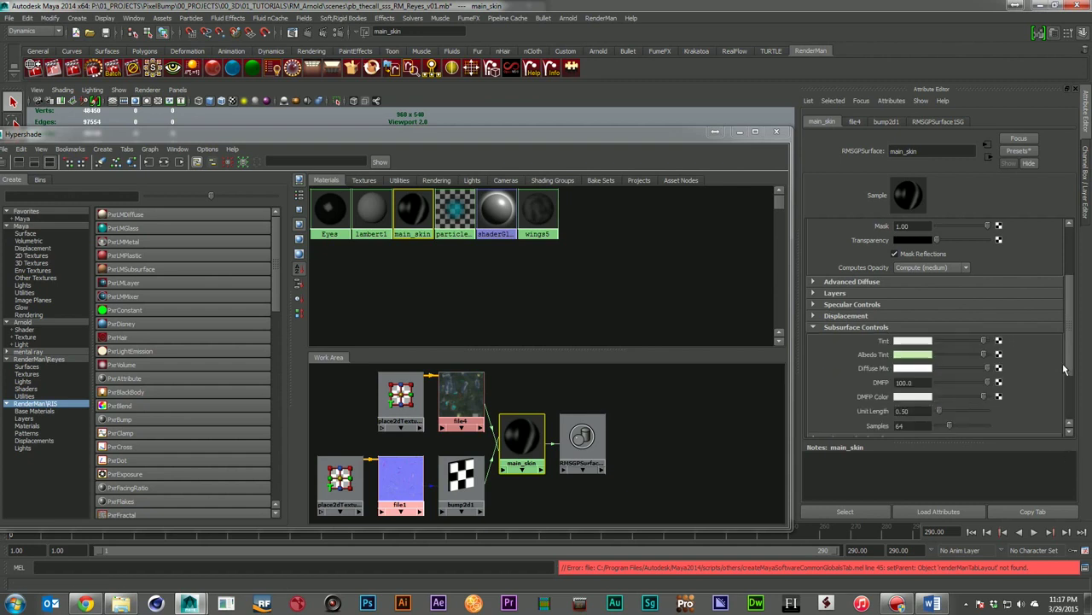
{"action": "scroll", "coordinate": [1065, 369], "scroll_direction": "down", "scroll_amount": 2}
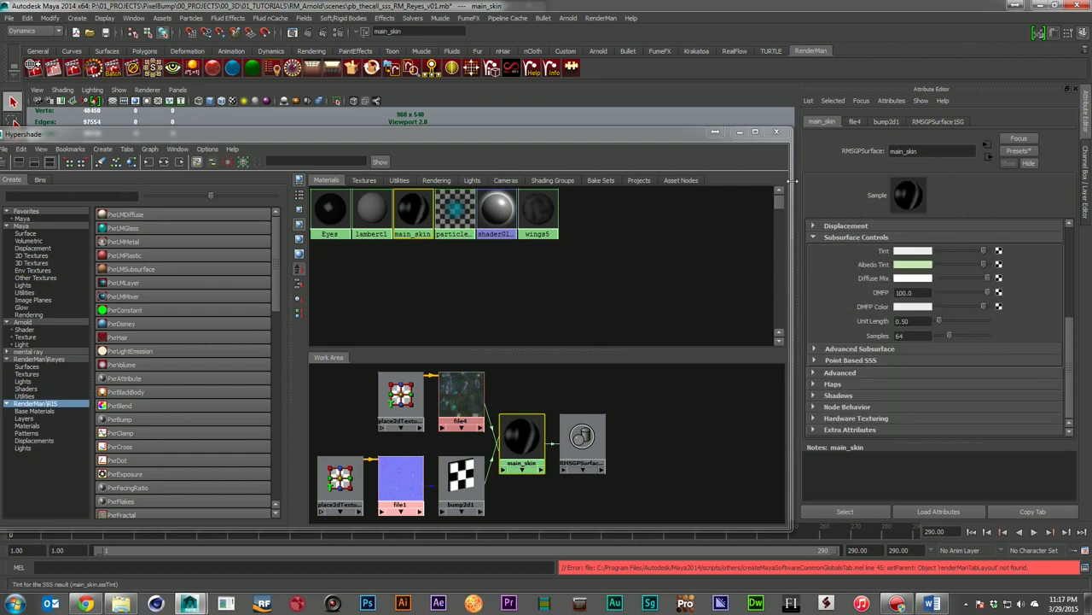
{"action": "left_click_drag", "start_coordinate": [403, 135], "coordinate": [1091, 328]}
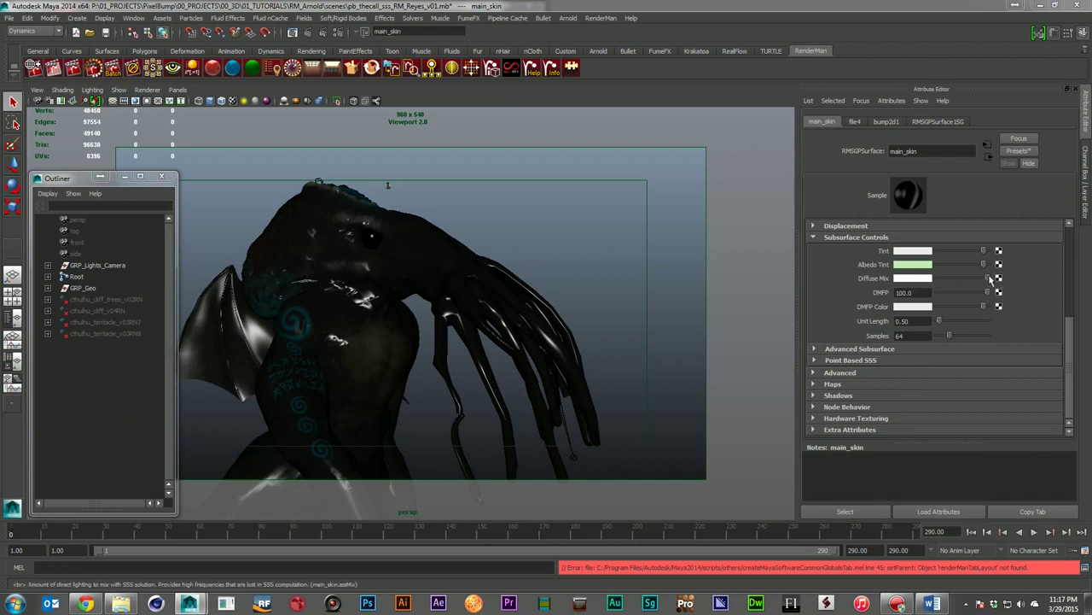
Try lower Diffuse Mix levels in the main_skin material's Subsurface Controls, and restore Diffuse Mix to full white.
{"action": "left_click_drag", "start_coordinate": [986, 278], "coordinate": [926, 276]}
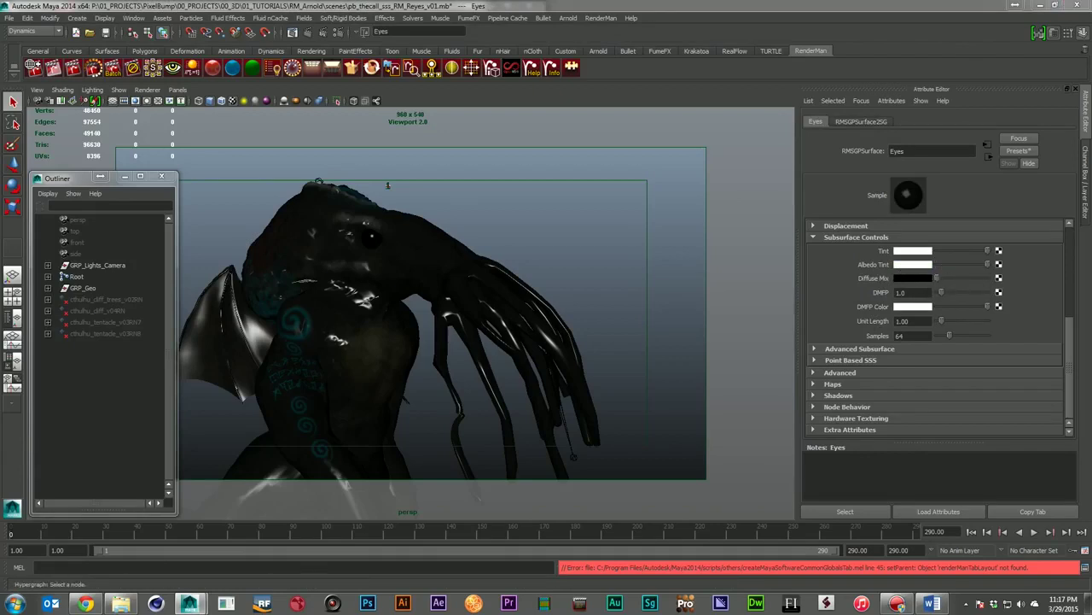
{"action": "left_click_drag", "start_coordinate": [940, 283], "coordinate": [946, 283]}
{"action": "left_click", "coordinate": [964, 279]}
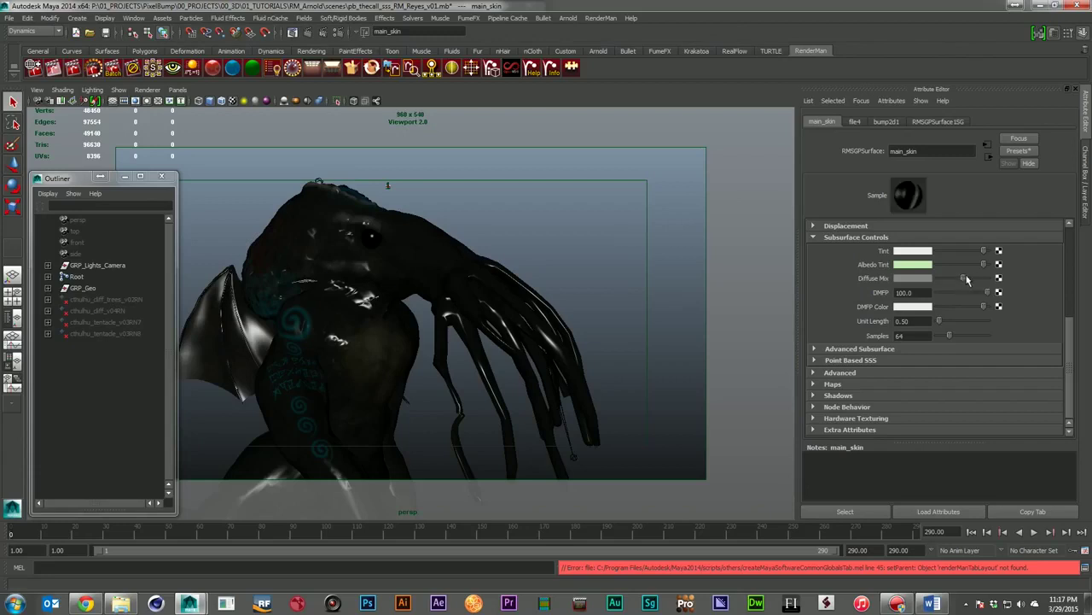
{"action": "left_click_drag", "start_coordinate": [967, 279], "coordinate": [1051, 282]}
Check the main_skin material's Advanced Subsurface settings and collapse that section.
{"action": "left_click", "coordinate": [860, 348]}
{"action": "scroll", "coordinate": [893, 344], "scroll_direction": "down", "scroll_amount": 2}
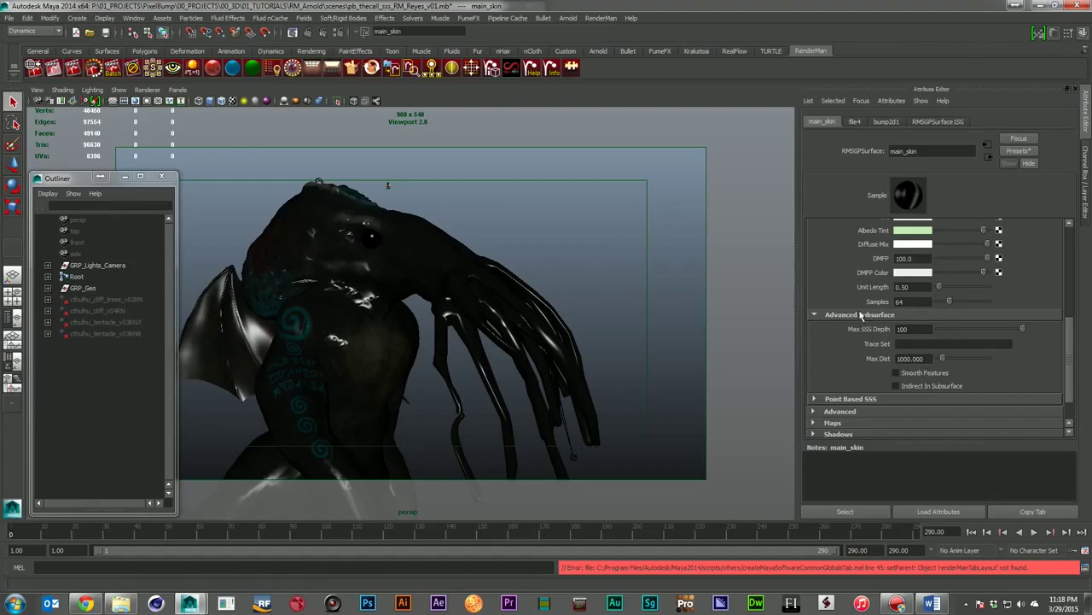
{"action": "left_click", "coordinate": [892, 315]}
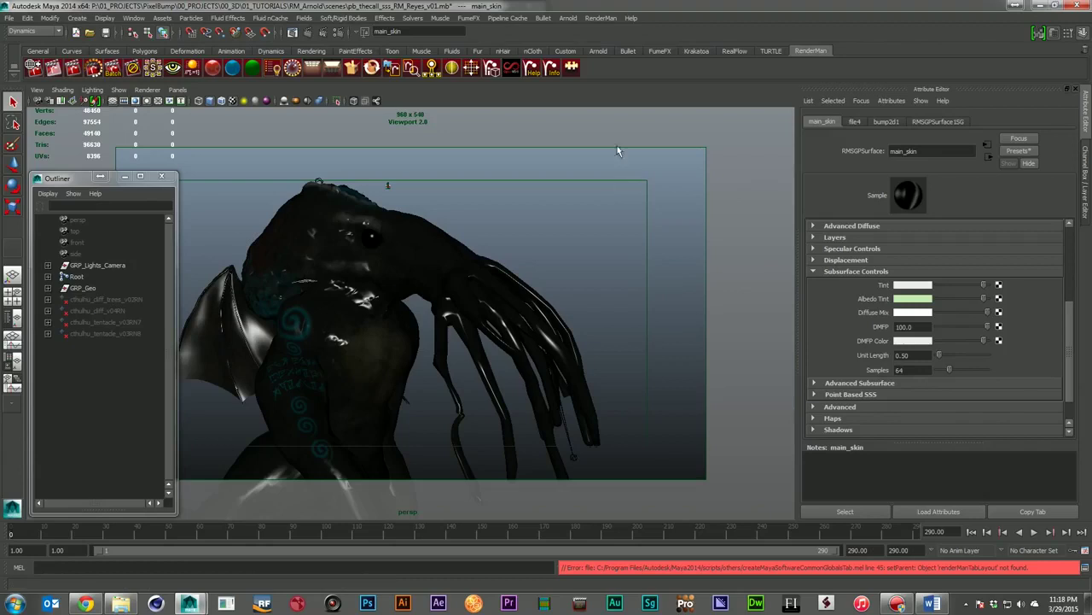
Re-render the creature with RenderMan Reyes to examine the subsurface result, and close the image, discarding the session.
{"action": "left_click", "coordinate": [93, 70]}
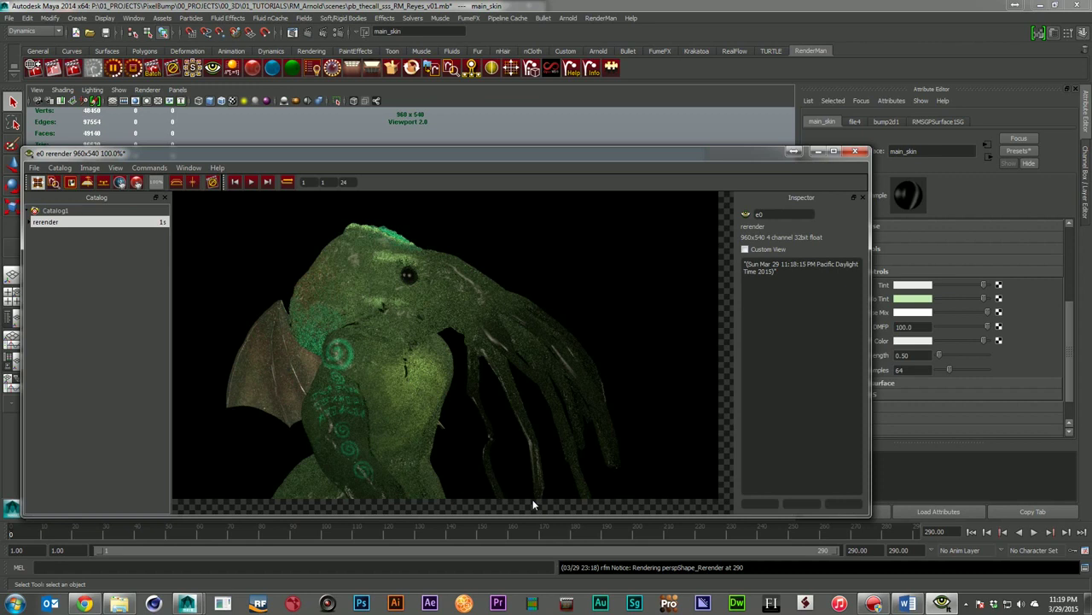
{"action": "left_click", "coordinate": [856, 152]}
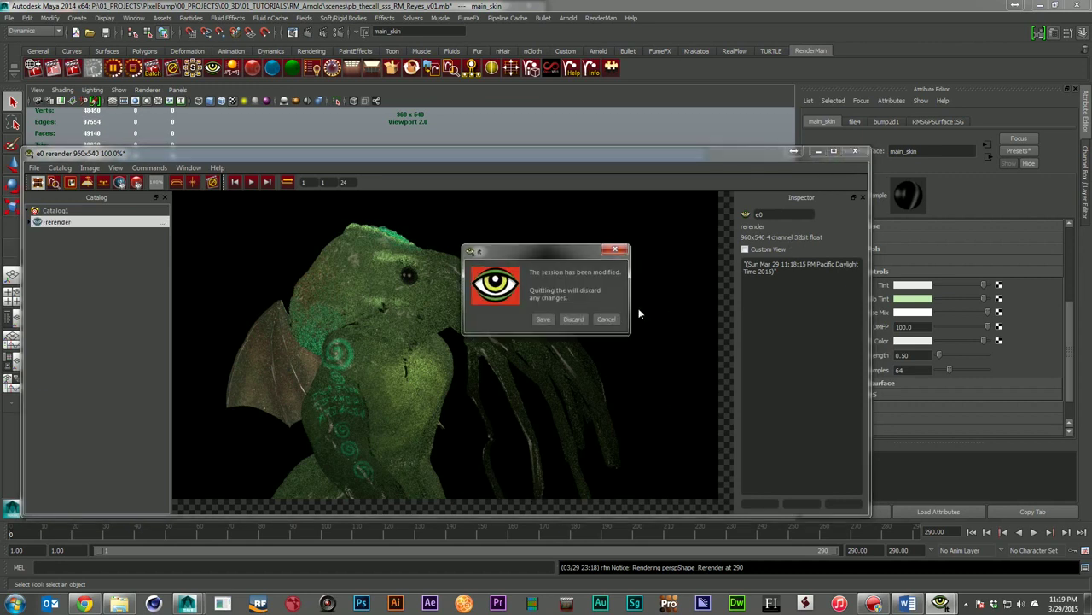
{"action": "left_click", "coordinate": [574, 318]}
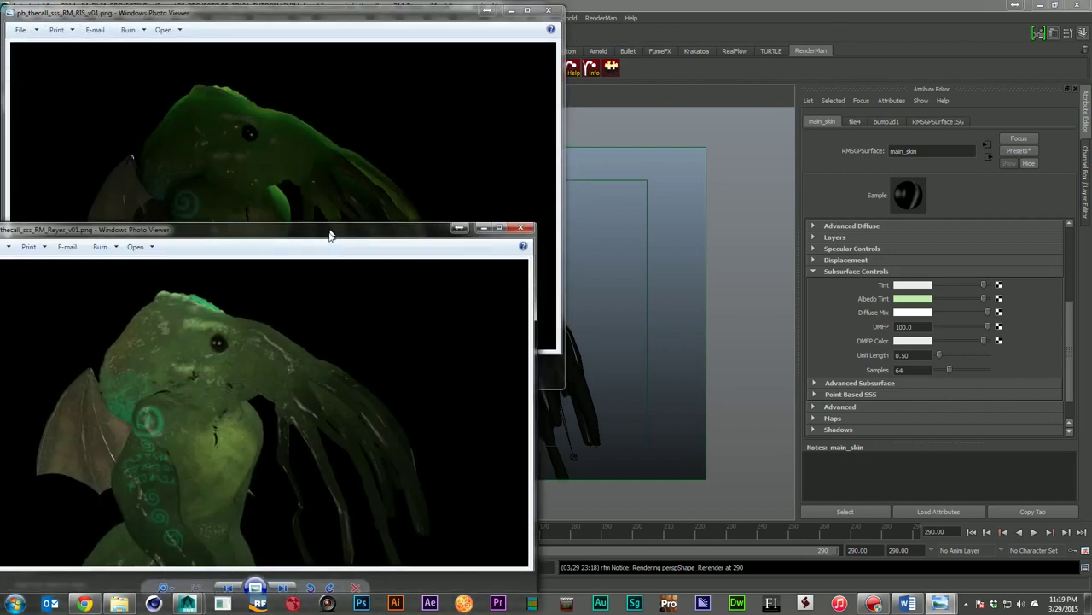
Arrange the Reyes, RIS and Arnold creature renders apart in Windows Photo Viewer to compare them, and close all three images.
{"action": "left_click_drag", "start_coordinate": [329, 236], "coordinate": [346, 320]}
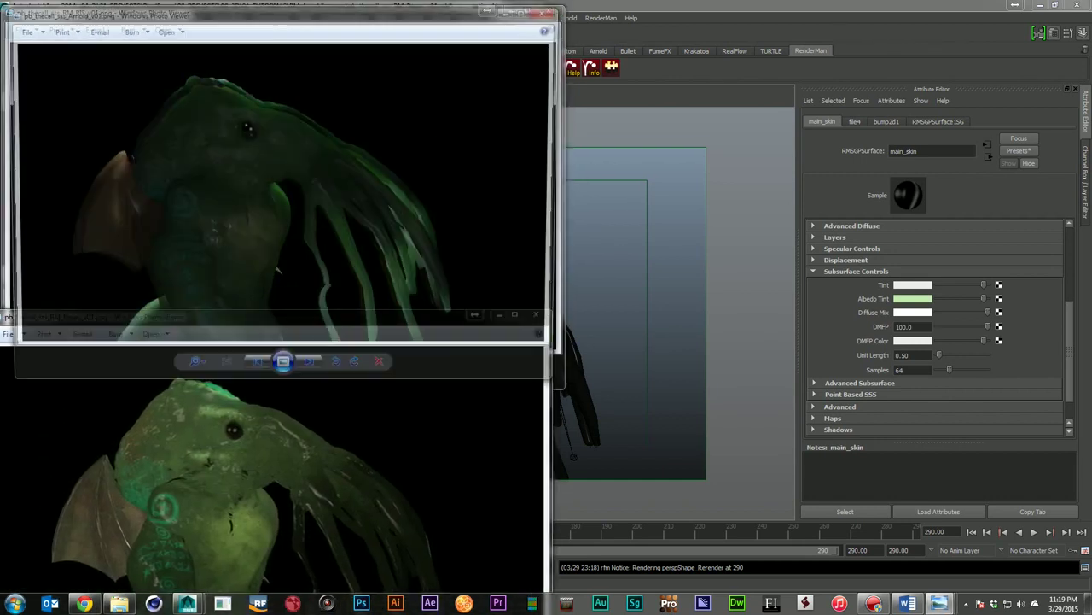
{"action": "left_click_drag", "start_coordinate": [357, 27], "coordinate": [862, 158]}
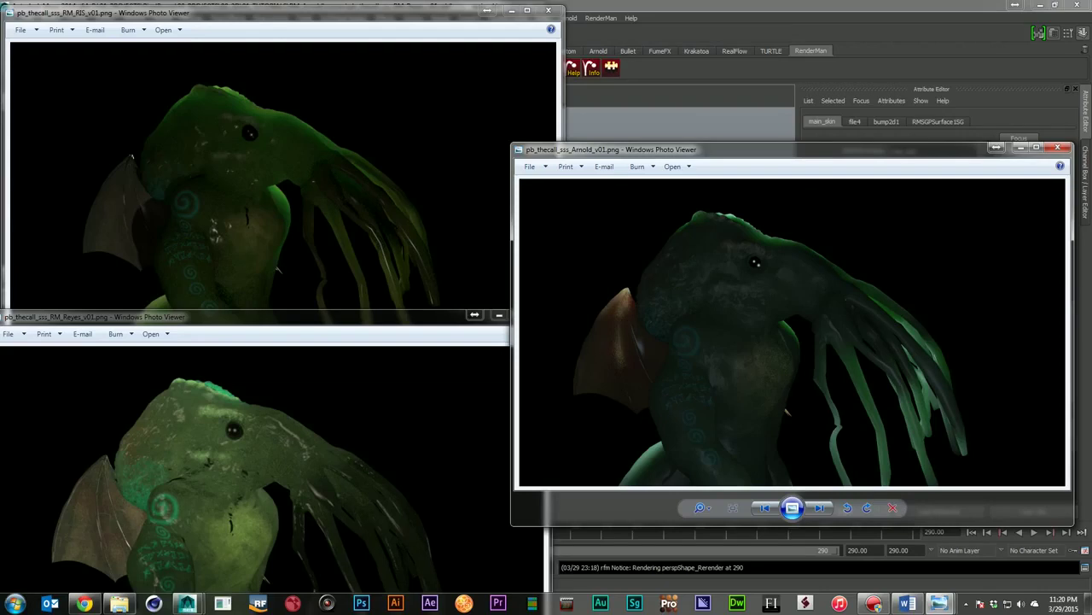
{"action": "left_click", "coordinate": [1057, 148]}
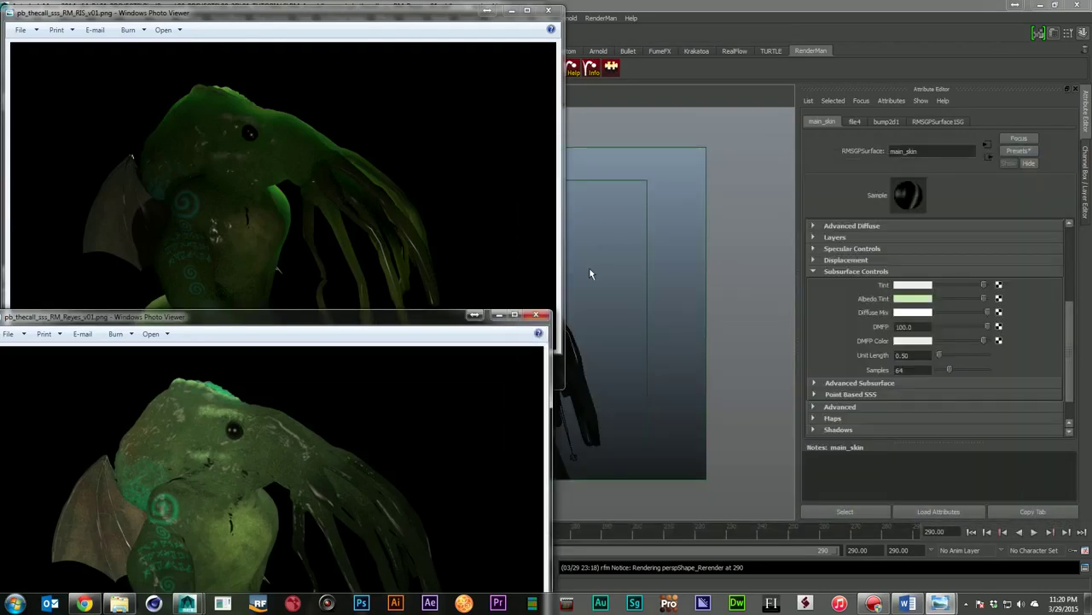
{"action": "left_click", "coordinate": [536, 315]}
{"action": "left_click", "coordinate": [548, 10]}
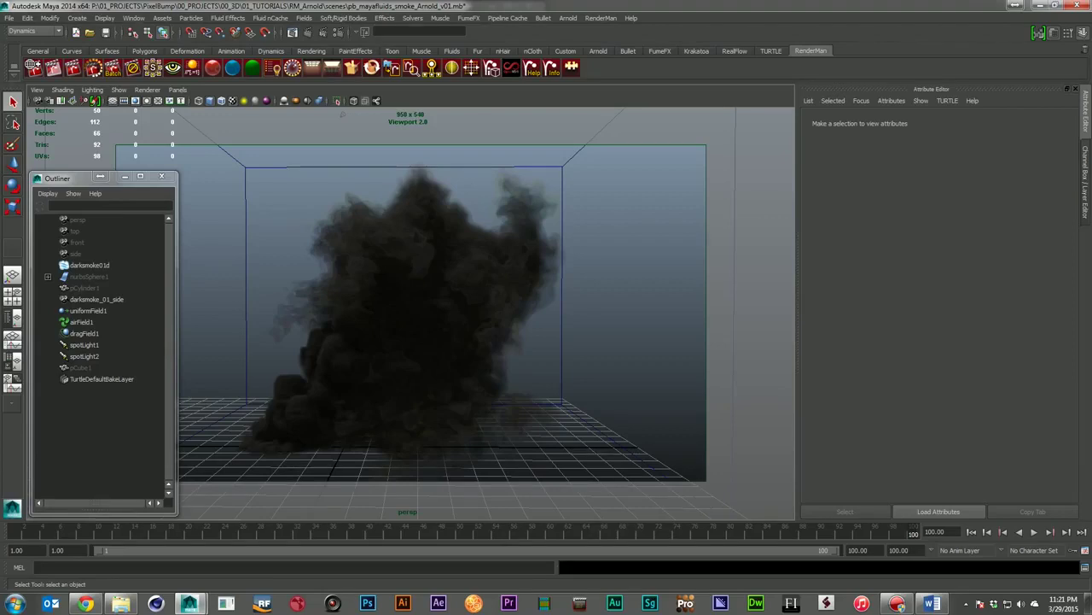
Select the darksmoke01d fluid in the Arnold smoke scene and review its shape's Arnold settings, including step size and custom texture.
{"action": "left_click", "coordinate": [86, 266]}
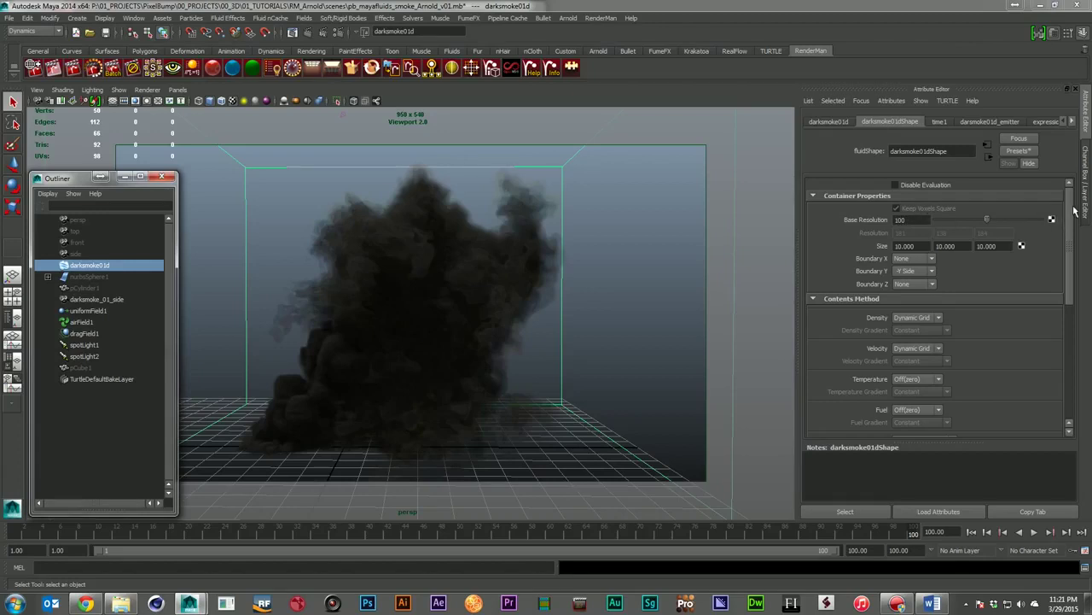
{"action": "left_click_drag", "start_coordinate": [1069, 211], "coordinate": [1062, 395]}
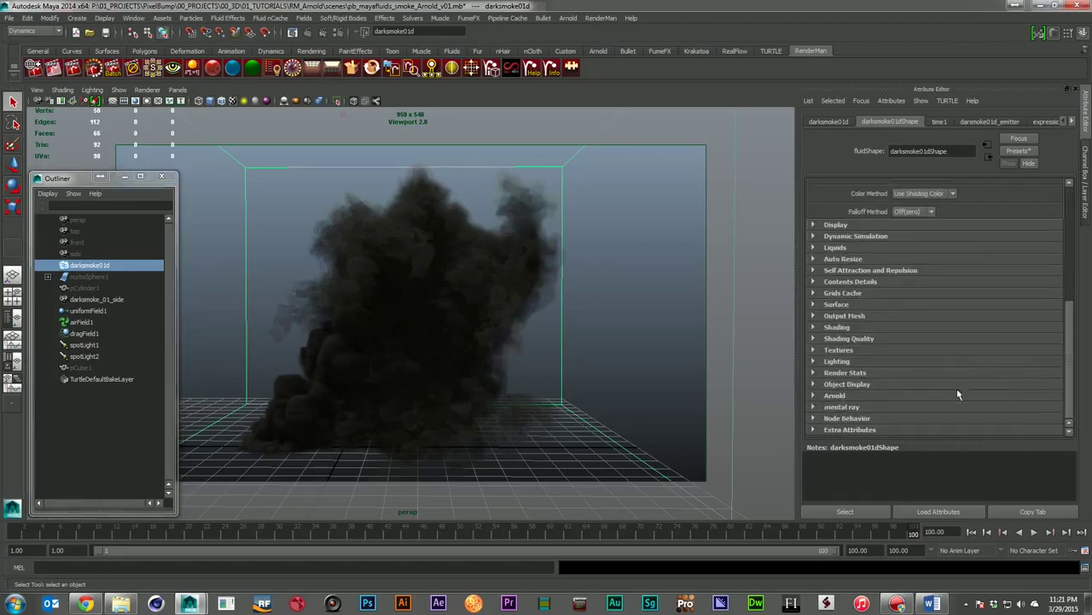
{"action": "left_click", "coordinate": [854, 392]}
{"action": "scroll", "coordinate": [885, 279], "scroll_direction": "down", "scroll_amount": 3}
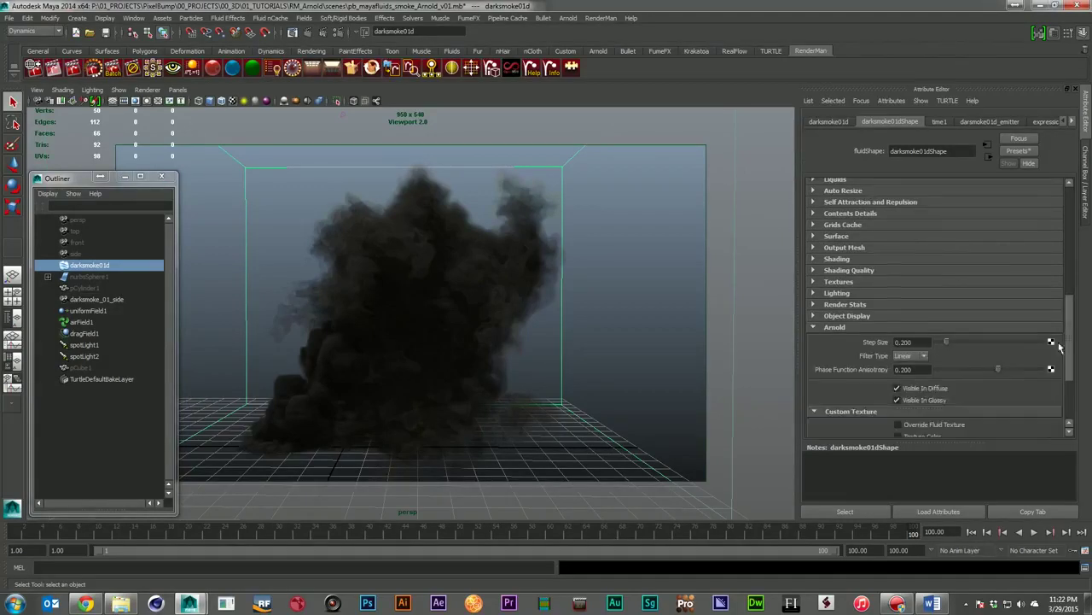
{"action": "scroll", "coordinate": [848, 249], "scroll_direction": "down", "scroll_amount": 1}
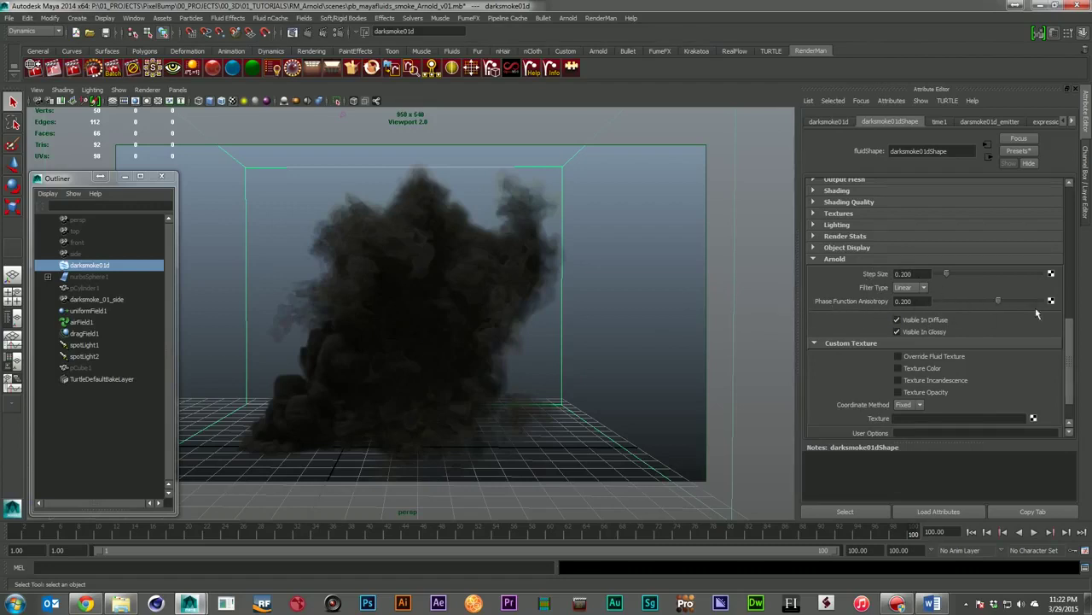
{"action": "left_click", "coordinate": [835, 259]}
{"action": "left_click_drag", "start_coordinate": [1073, 348], "coordinate": [1073, 215]}
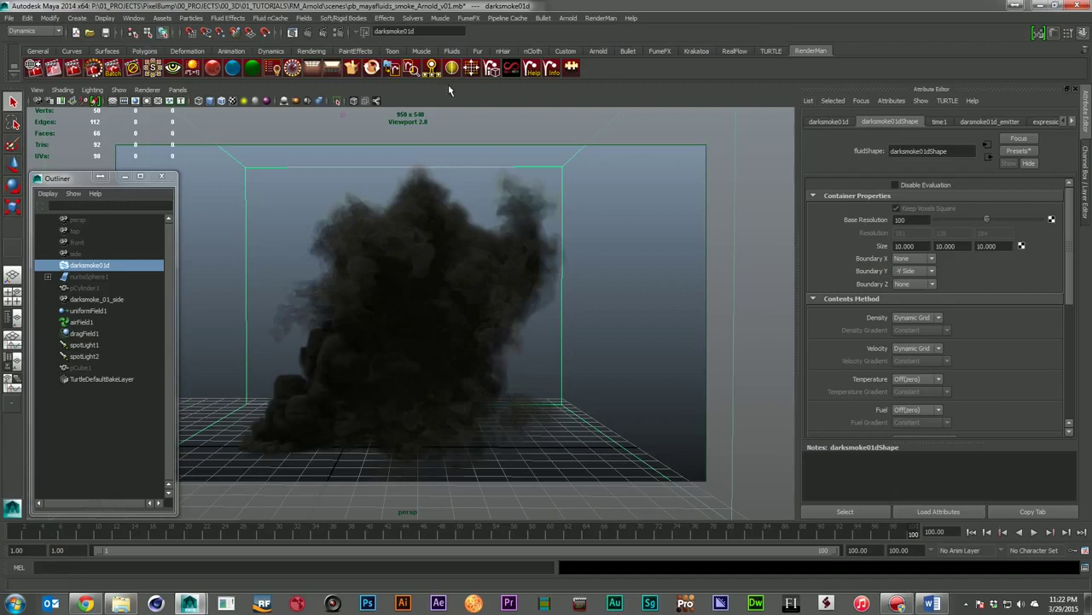
Render the current smoke frame with Arnold to examine it, and close the rendered view.
{"action": "left_click", "coordinate": [319, 33]}
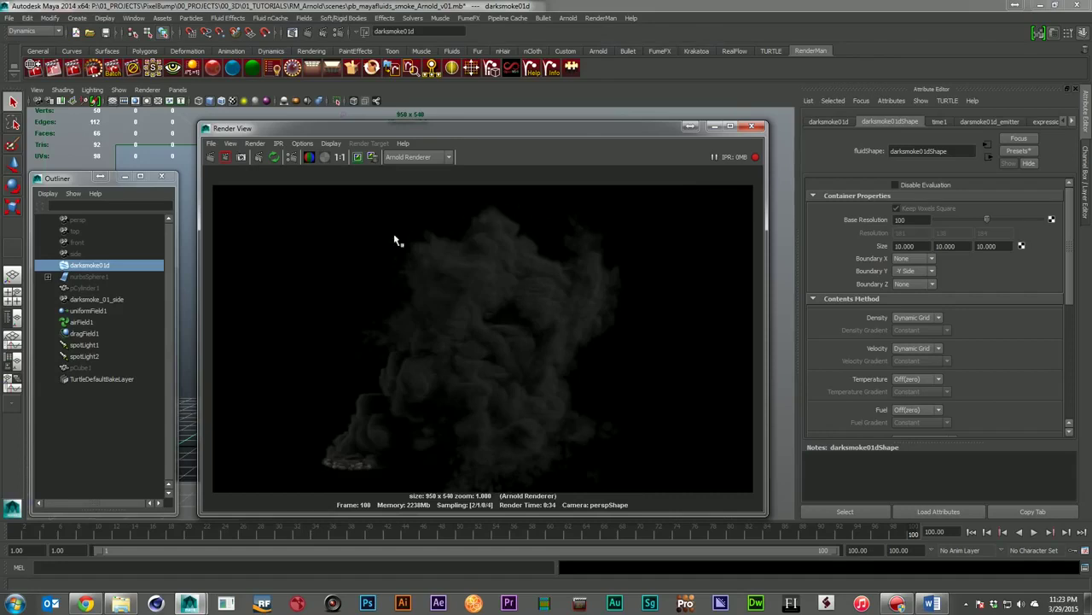
{"action": "left_click", "coordinate": [751, 128]}
Open the pb_mayafluids_smoke_RM_Reyes_v01 scene from the project's scenes folder.
{"action": "left_click", "coordinate": [10, 19]}
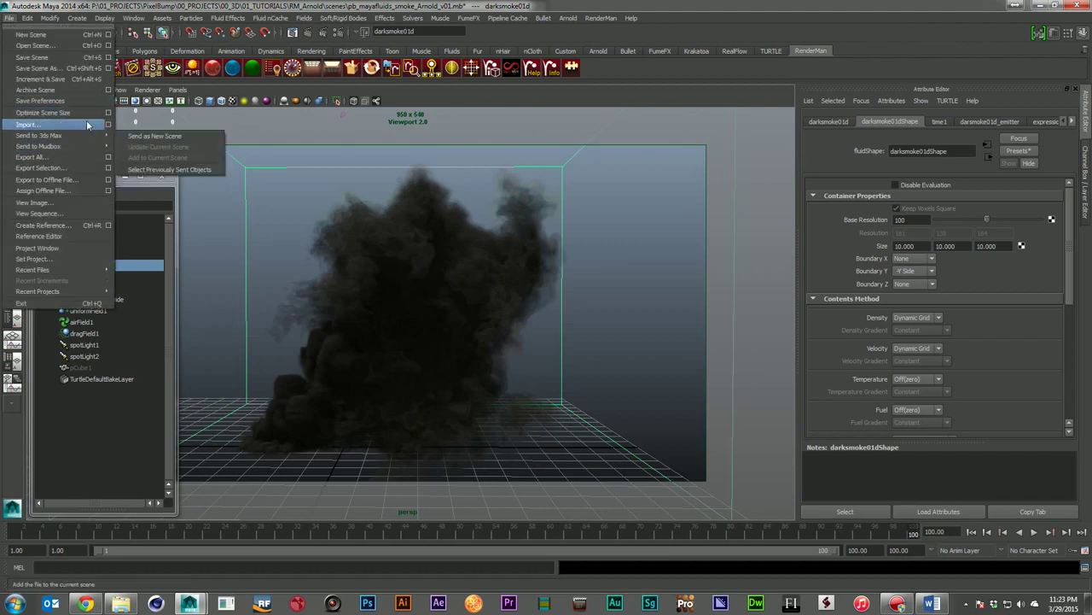
{"action": "left_click", "coordinate": [51, 46]}
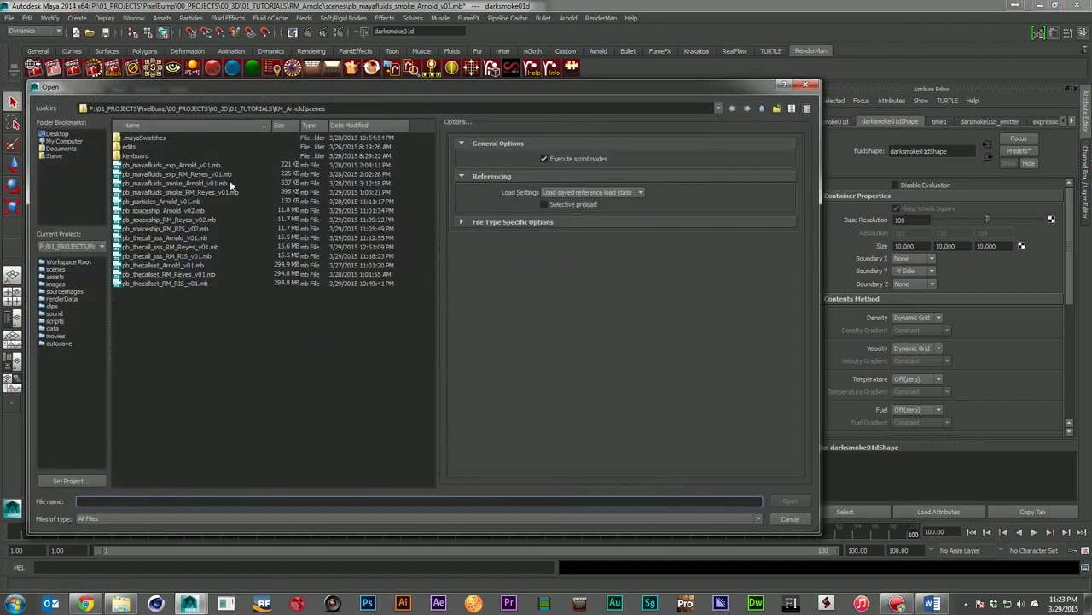
{"action": "double_click", "coordinate": [216, 185]}
{"action": "left_click", "coordinate": [543, 307]}
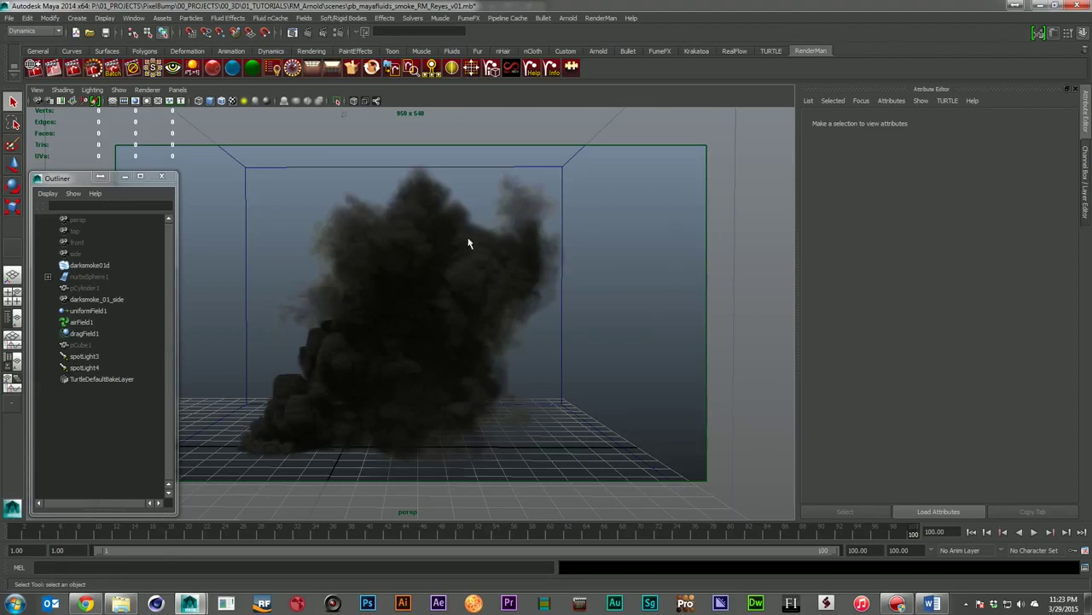
Select the darksmoke01d fluid, find the RenderMan Add Volume Controls option, and review the shape's Extra RenderMan Attributes.
{"action": "left_click", "coordinate": [91, 264]}
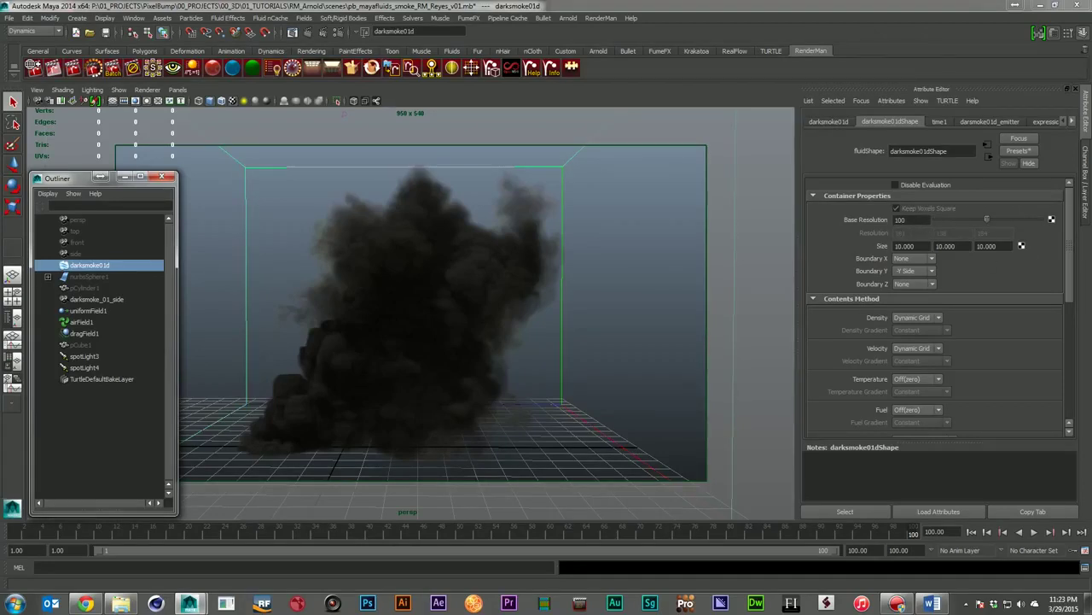
{"action": "scroll", "coordinate": [1059, 256], "scroll_direction": "down", "scroll_amount": 10}
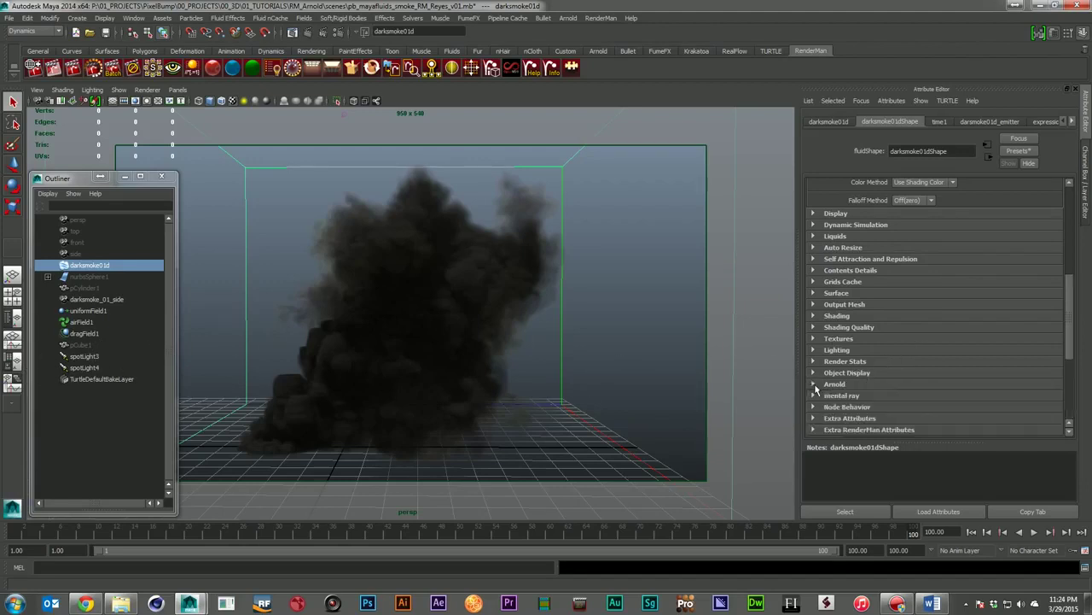
{"action": "left_click", "coordinate": [891, 101]}
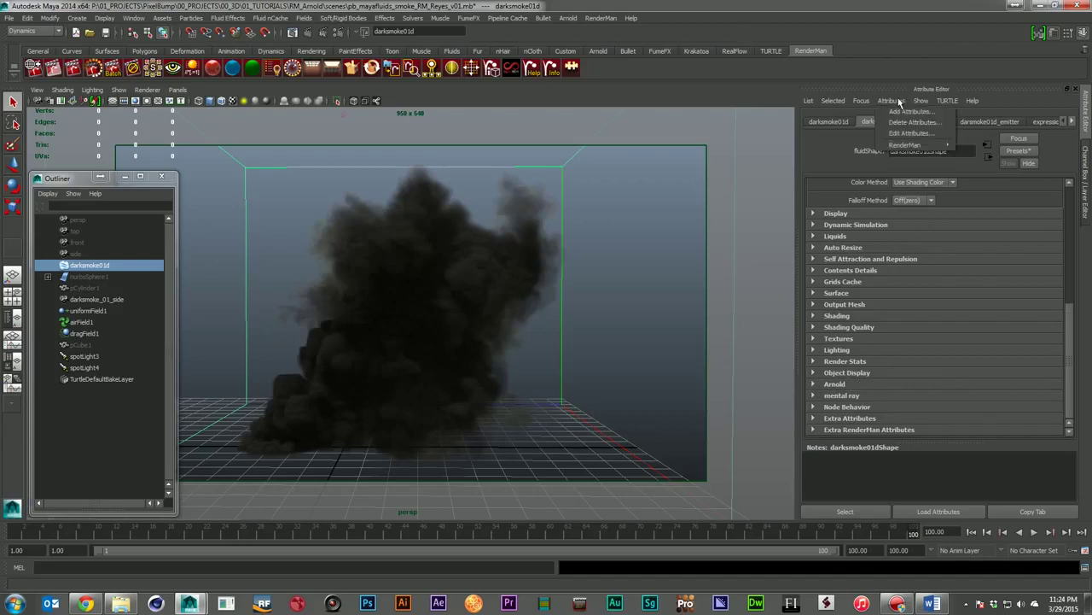
{"action": "mouse_move", "coordinate": [930, 145]}
{"action": "left_click", "coordinate": [973, 147]}
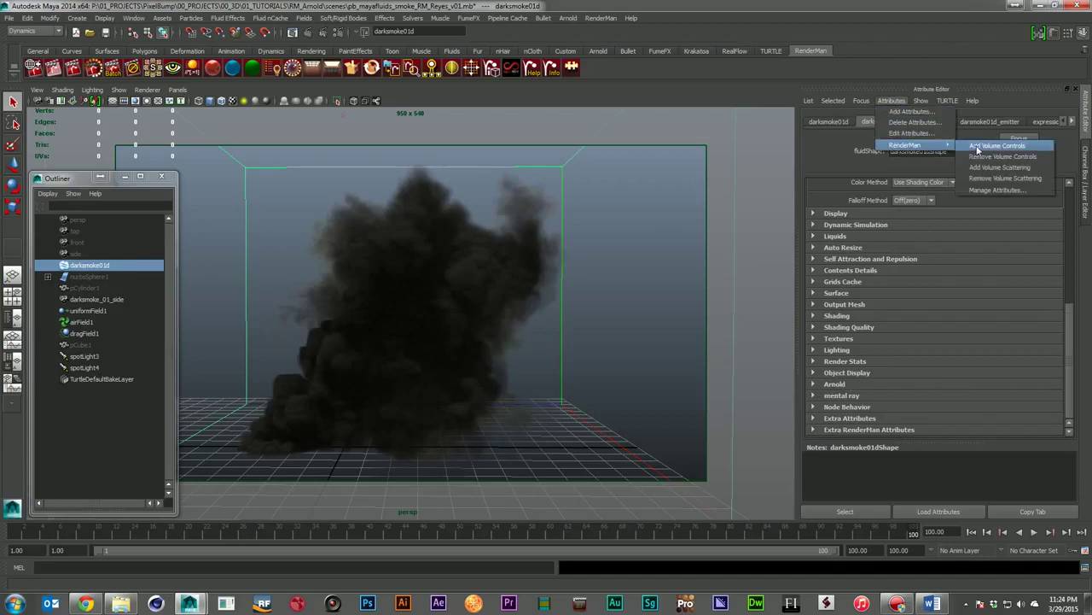
{"action": "left_click", "coordinate": [849, 429]}
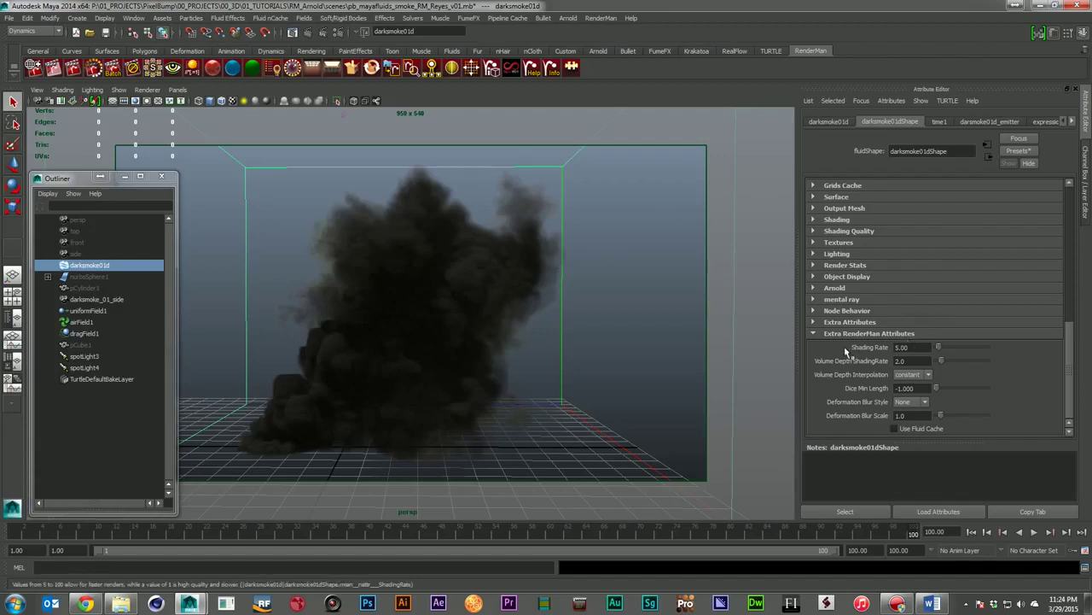
Select spotLight3, look over the RenderMan attributes that can be added, and review its Extra RenderMan Attributes for shadows.
{"action": "left_click", "coordinate": [79, 357]}
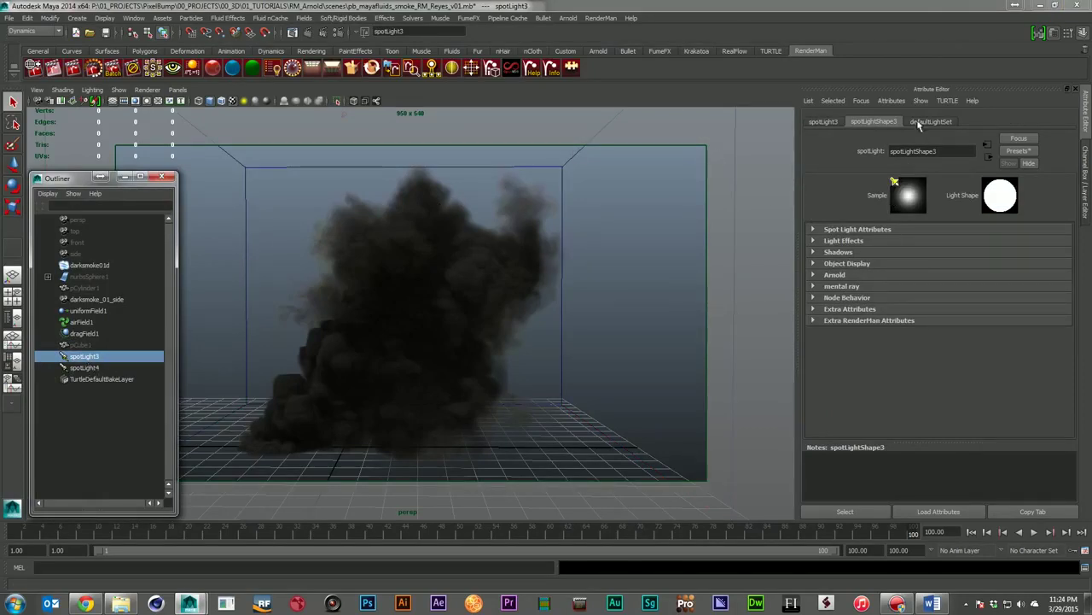
{"action": "left_click", "coordinate": [892, 101]}
{"action": "mouse_move", "coordinate": [909, 145]}
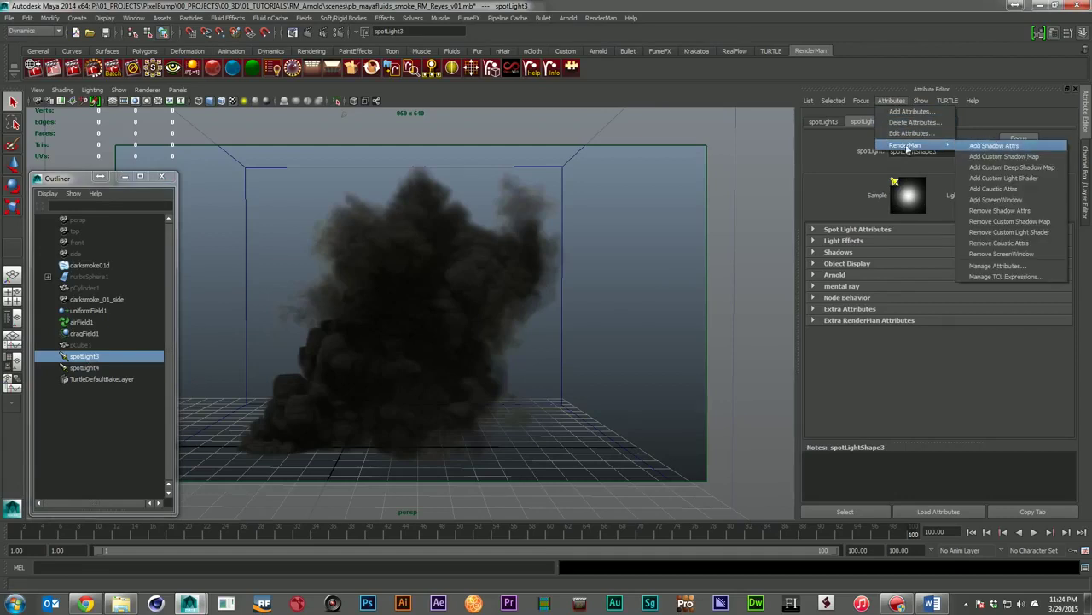
{"action": "left_click", "coordinate": [923, 329]}
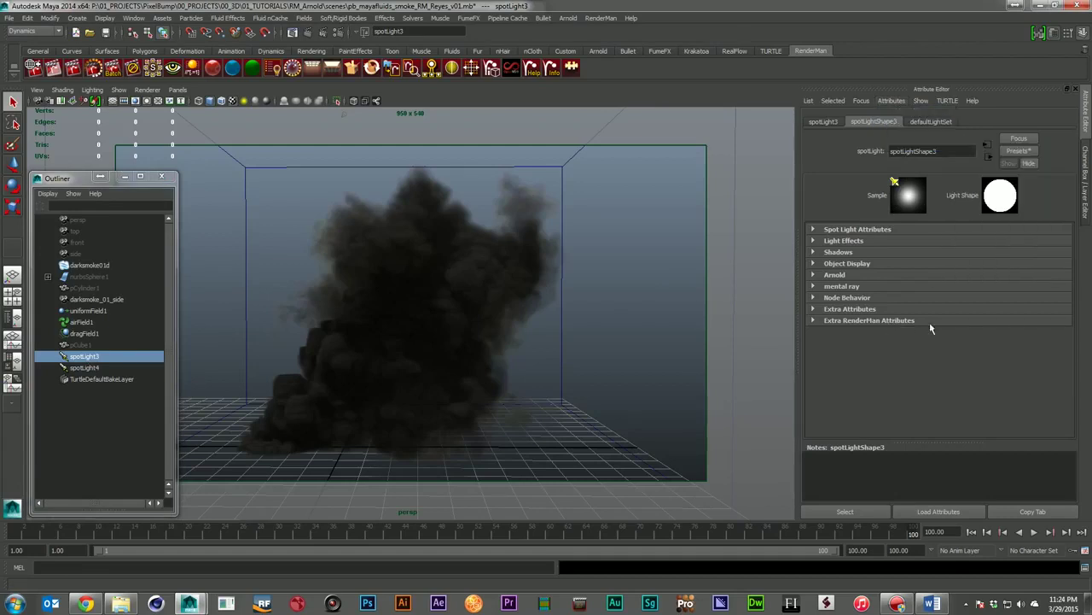
{"action": "left_click", "coordinate": [923, 322]}
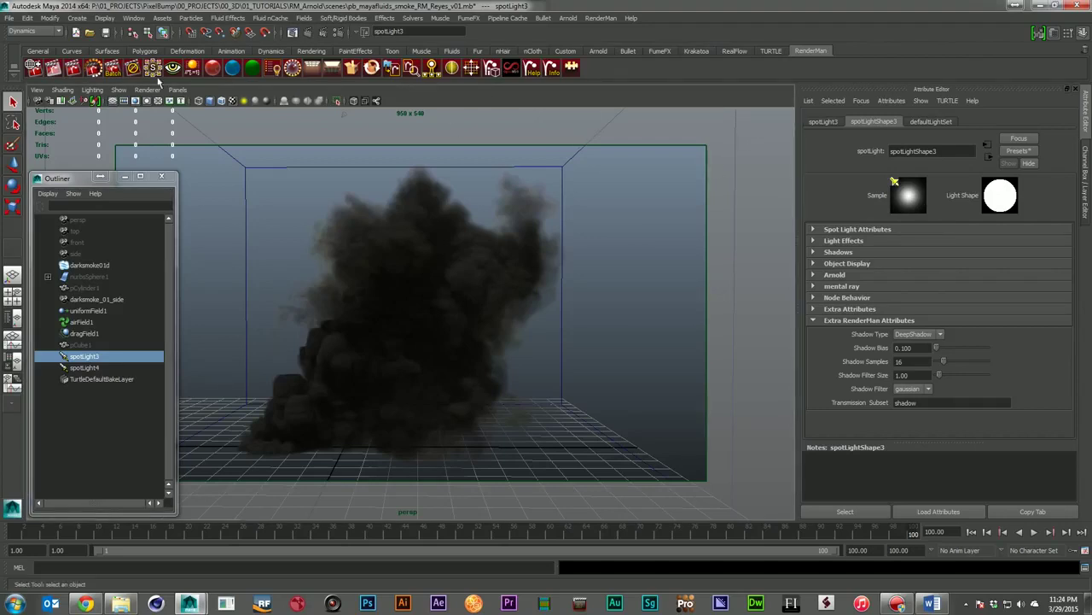
Render the smoke scene with a RenderMan re-render, examine the image, and close the render viewer discarding the session.
{"action": "left_click", "coordinate": [93, 70]}
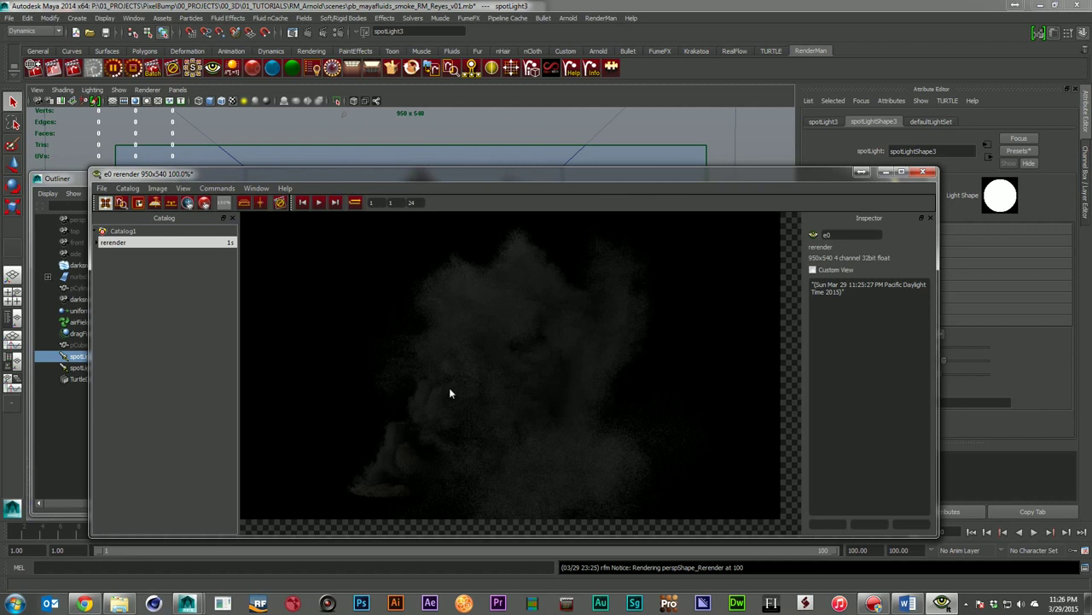
{"action": "left_click", "coordinate": [932, 174]}
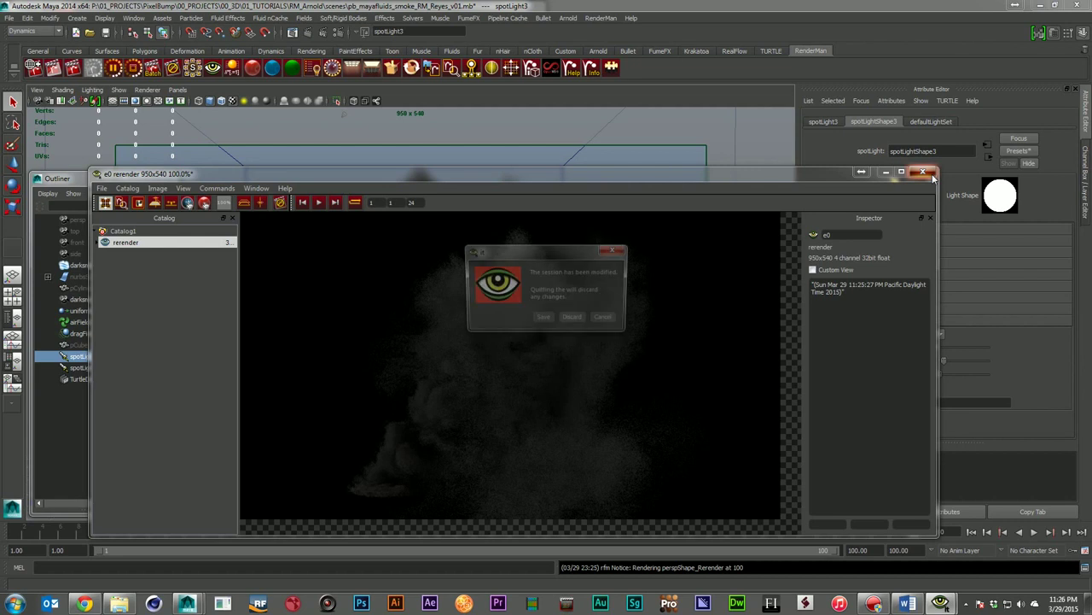
{"action": "left_click", "coordinate": [572, 319]}
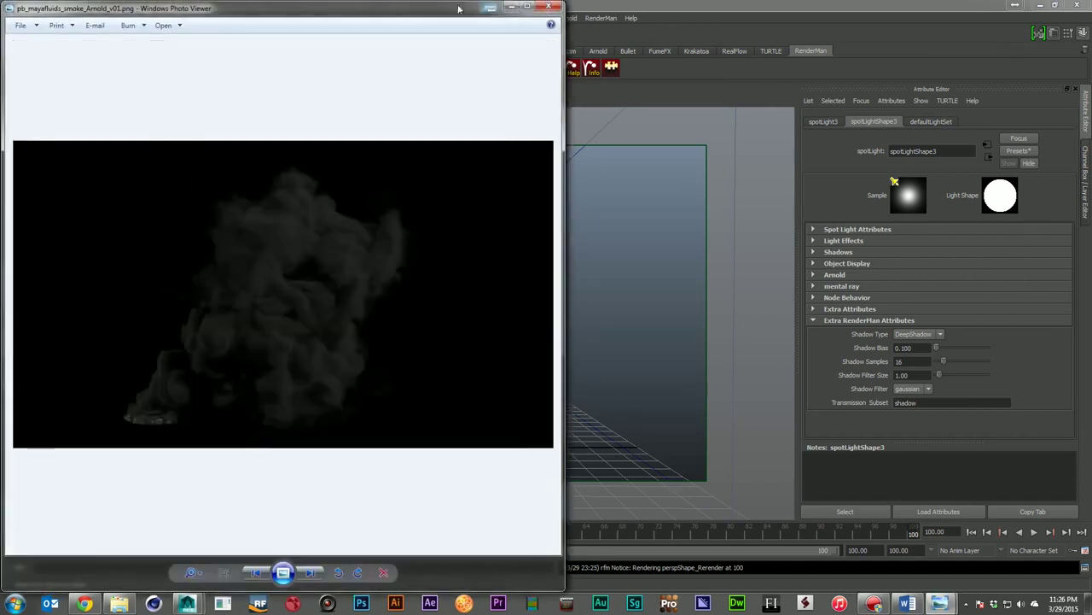
Place the saved Arnold and RenderMan Reyes smoke images side by side to compare them, and close both.
{"action": "left_click_drag", "start_coordinate": [405, 14], "coordinate": [930, 72]}
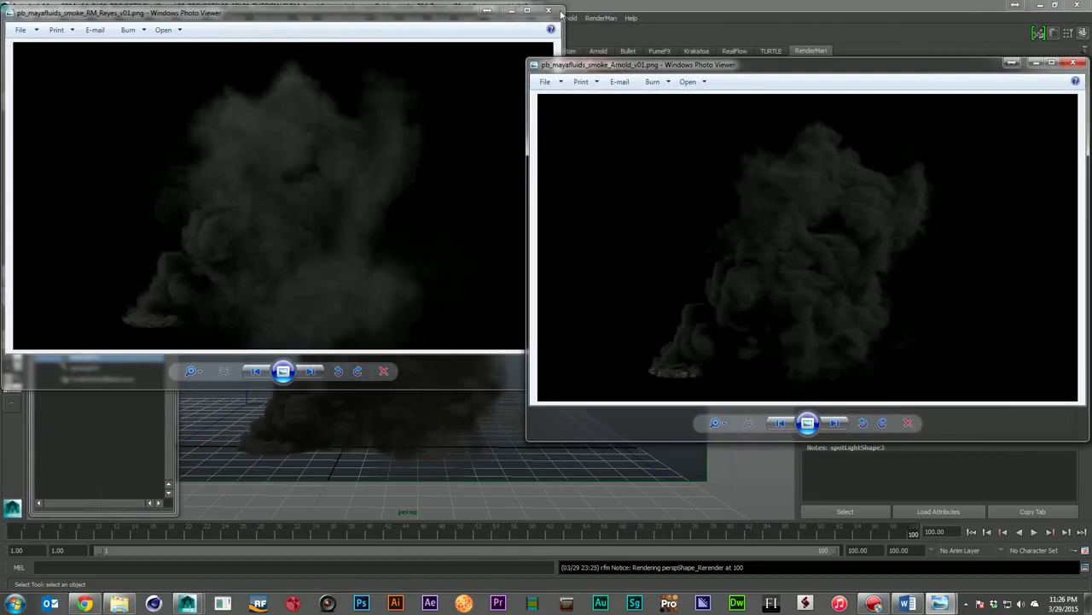
{"action": "left_click_drag", "start_coordinate": [446, 19], "coordinate": [442, 41]}
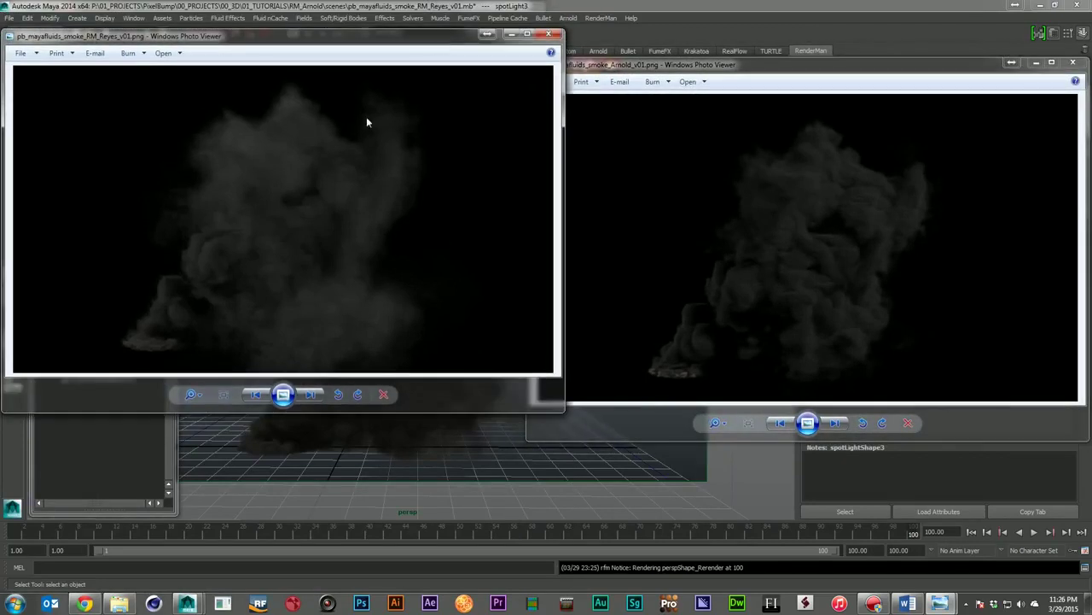
{"action": "left_click_drag", "start_coordinate": [845, 65], "coordinate": [848, 38]}
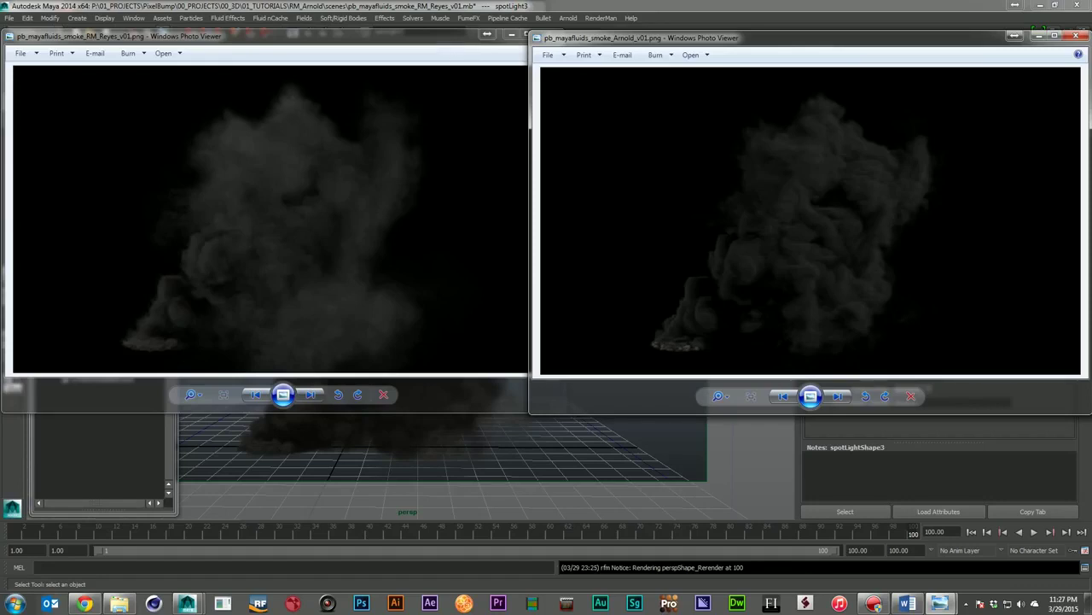
{"action": "left_click", "coordinate": [853, 37]}
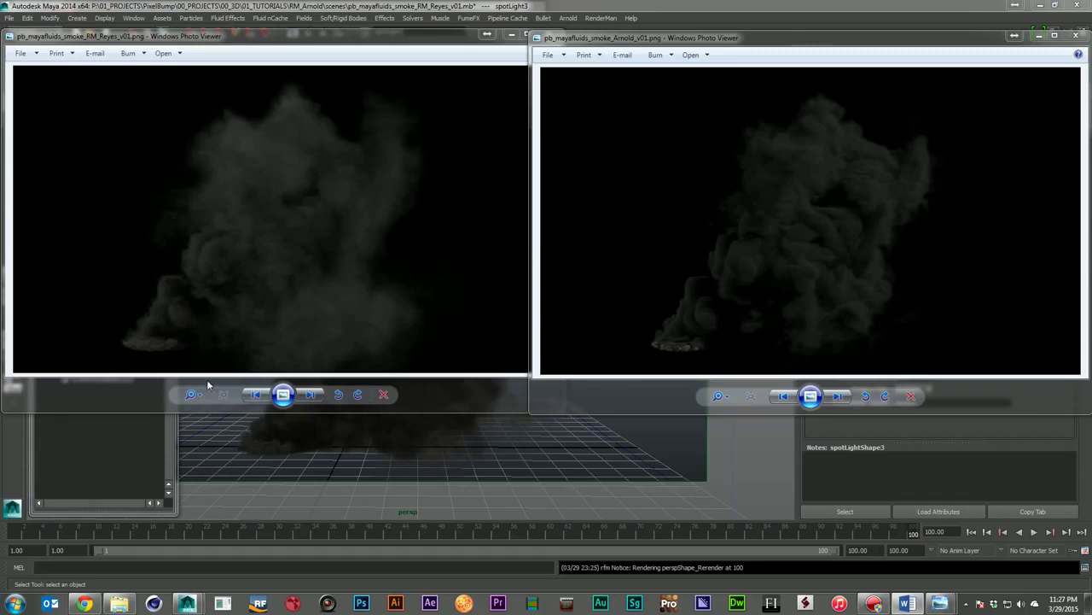
{"action": "left_click", "coordinate": [1078, 37]}
{"action": "left_click", "coordinate": [555, 34]}
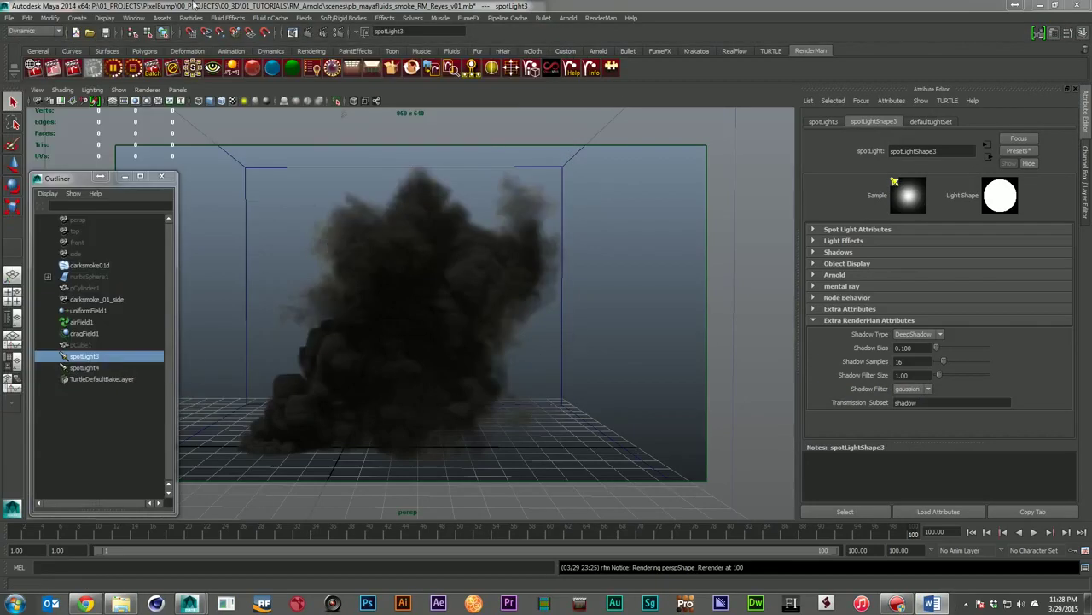
Open the pb_mayafluids_exp_Arnold_v01 scene, select fluid1, and review its shape's Arnold attributes and container properties.
{"action": "left_click", "coordinate": [9, 18]}
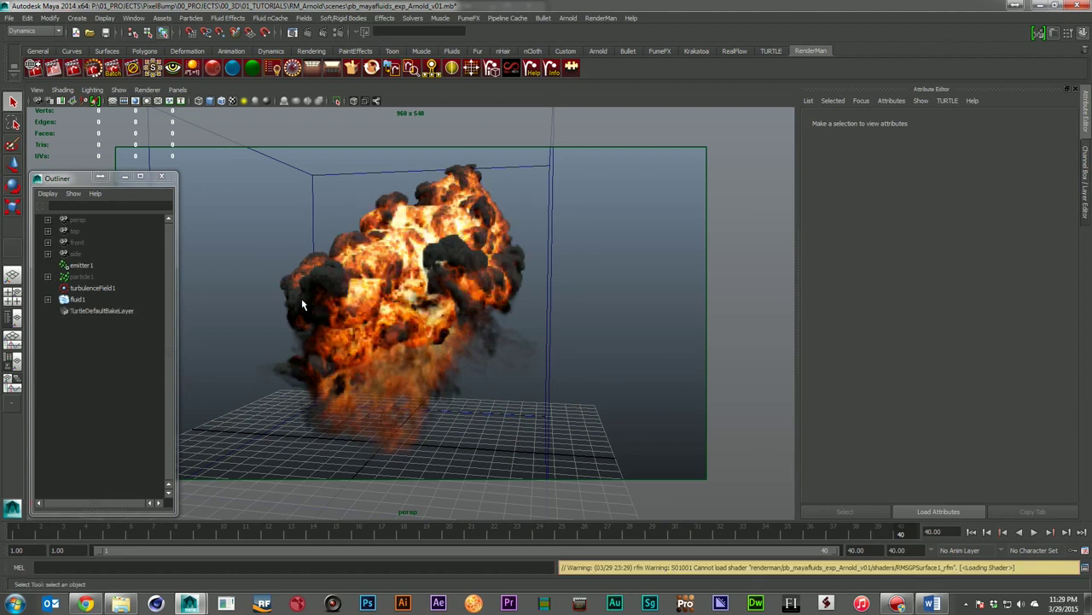
{"action": "left_click", "coordinate": [73, 305]}
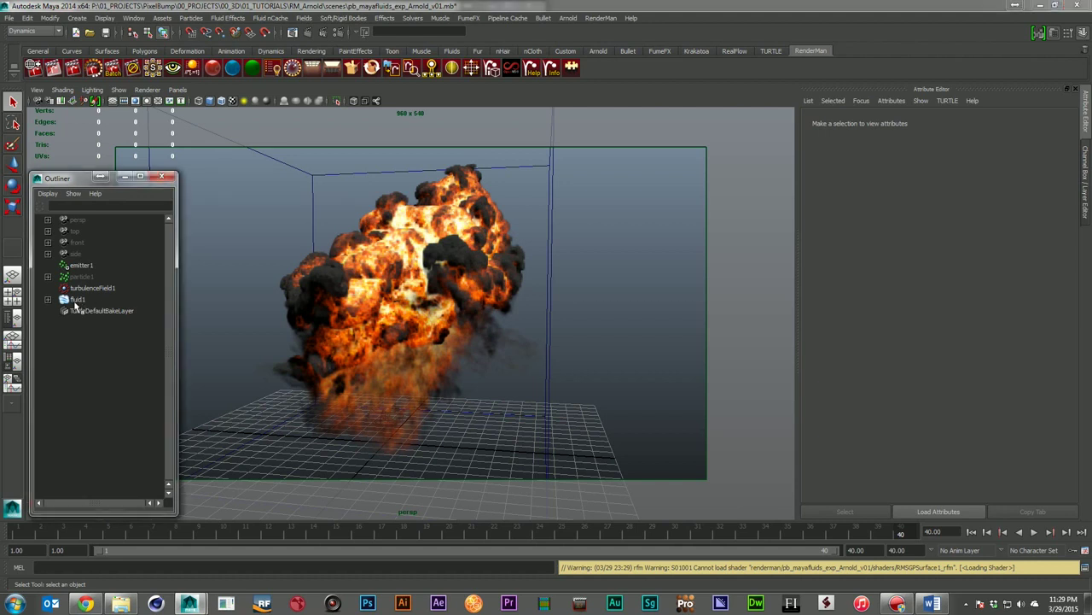
{"action": "left_click", "coordinate": [74, 303]}
{"action": "scroll", "coordinate": [1062, 183], "scroll_direction": "up", "scroll_amount": 3}
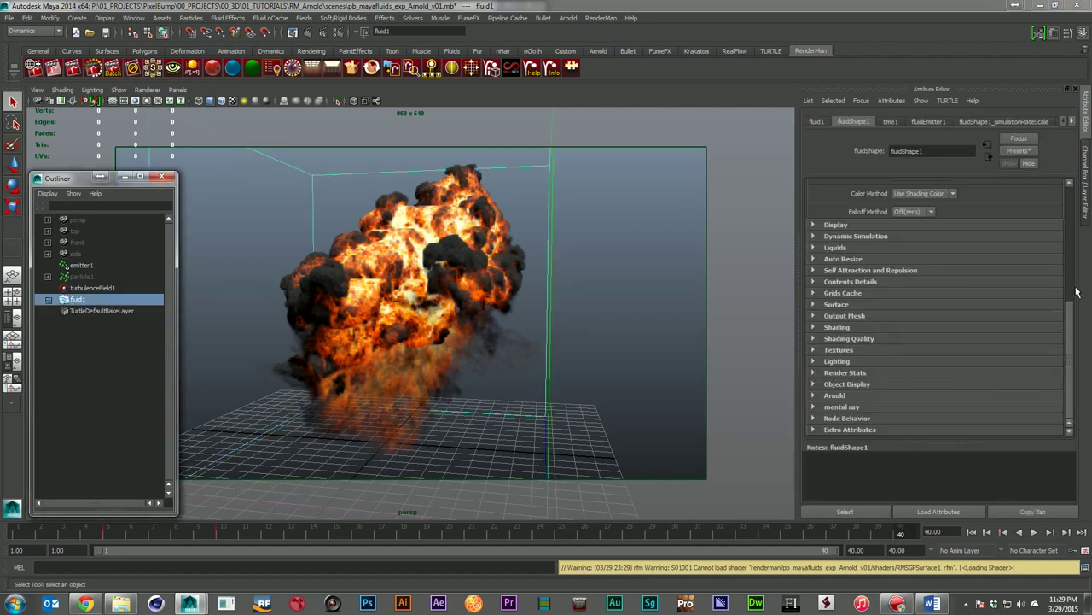
{"action": "left_click", "coordinate": [879, 396]}
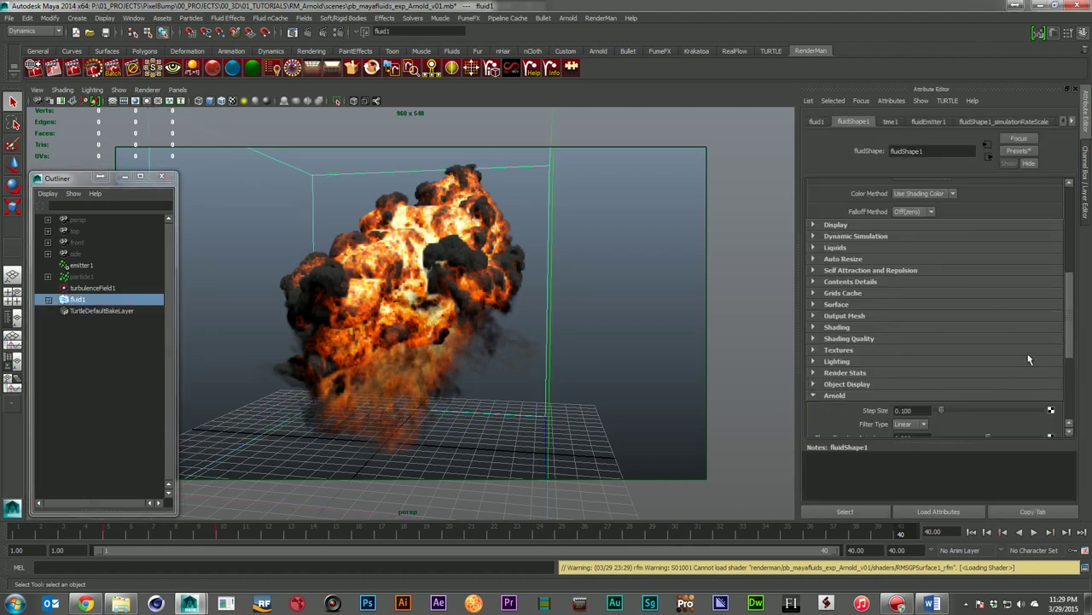
{"action": "scroll", "coordinate": [871, 375], "scroll_direction": "down", "scroll_amount": 3}
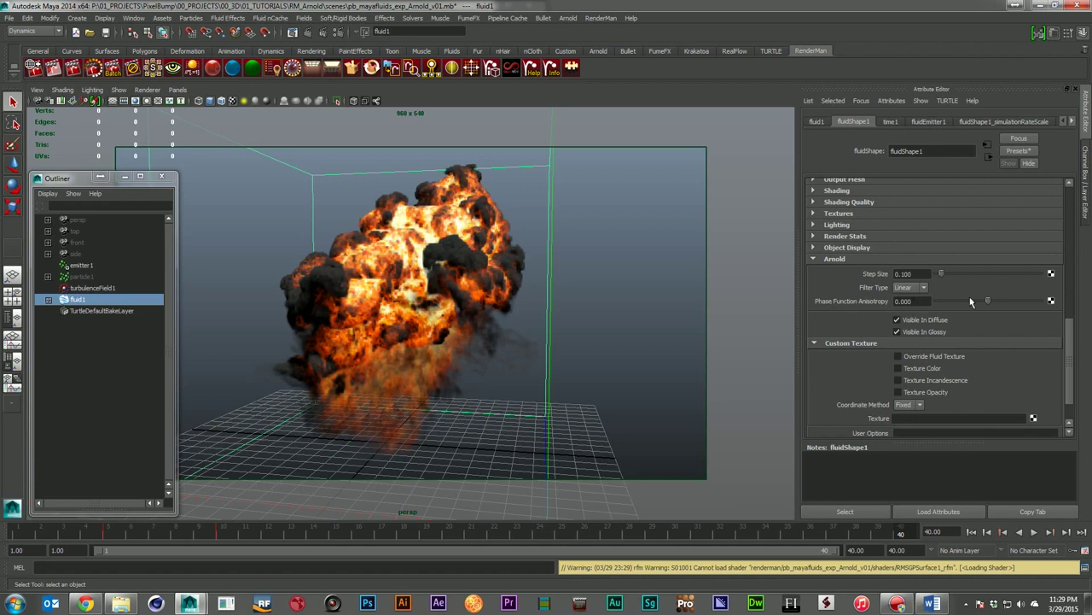
{"action": "scroll", "coordinate": [1043, 275], "scroll_direction": "up", "scroll_amount": 15}
{"action": "scroll", "coordinate": [1049, 214], "scroll_direction": "up", "scroll_amount": 1}
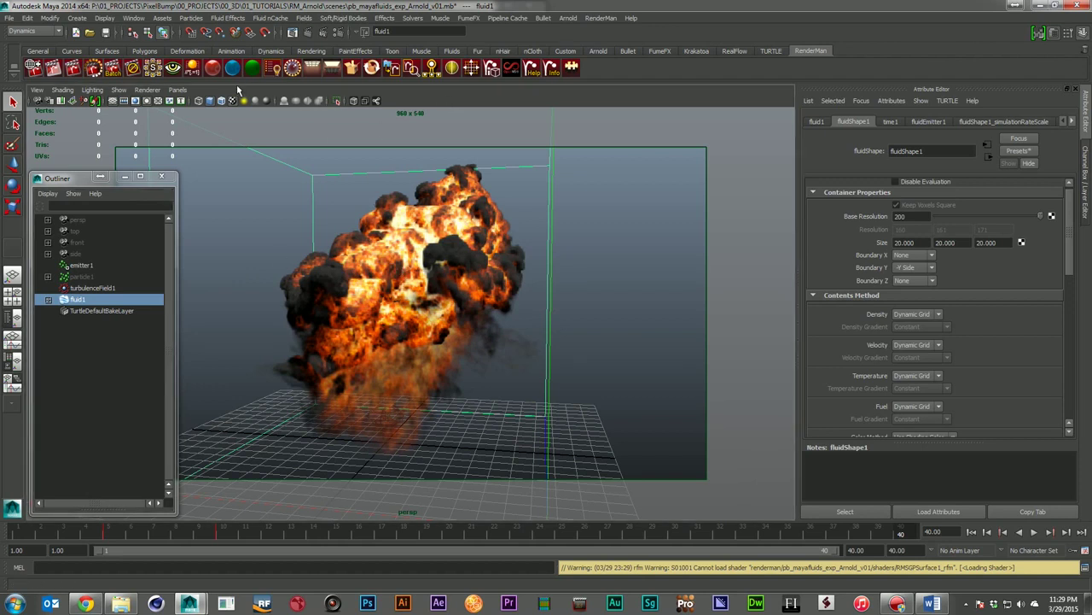
Render the explosion frame with Arnold, compare the result with the viewport fluid, and close the rendered view.
{"action": "left_click", "coordinate": [325, 33]}
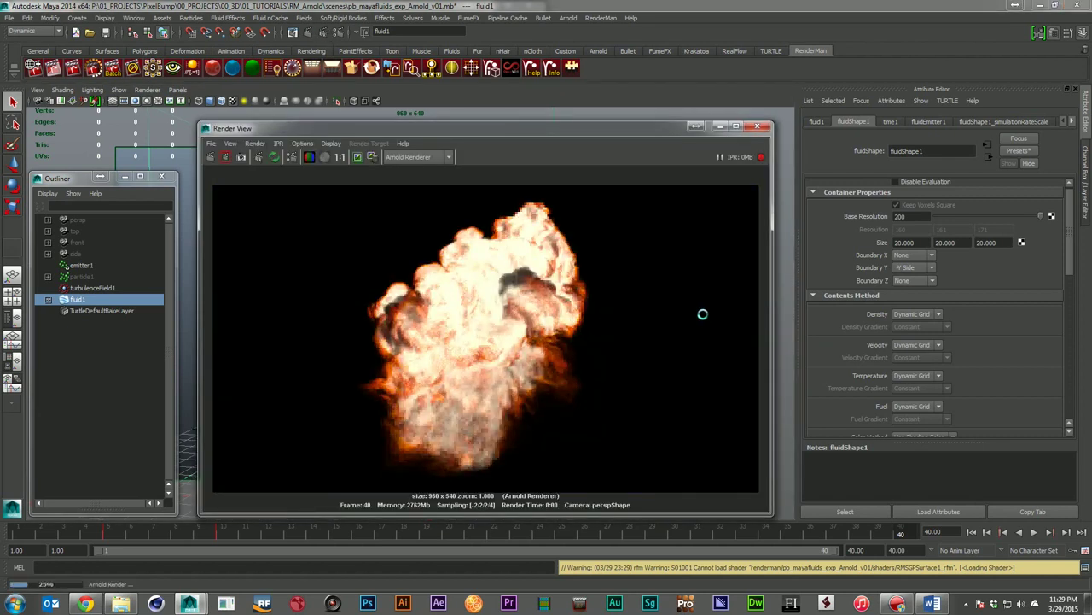
{"action": "left_click_drag", "start_coordinate": [424, 130], "coordinate": [739, 109]}
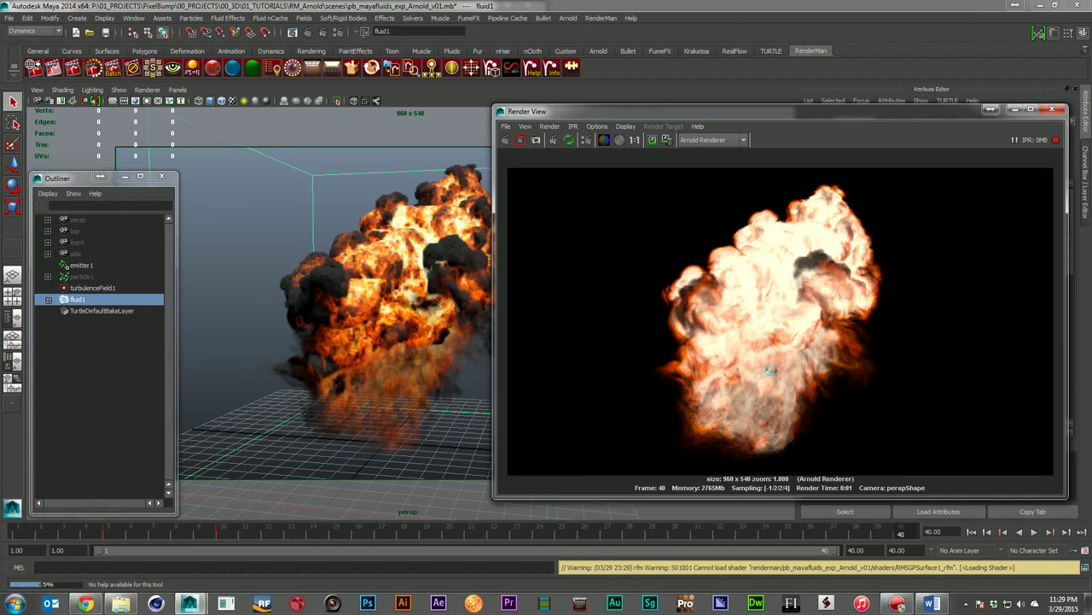
{"action": "left_click_drag", "start_coordinate": [871, 111], "coordinate": [608, 120]}
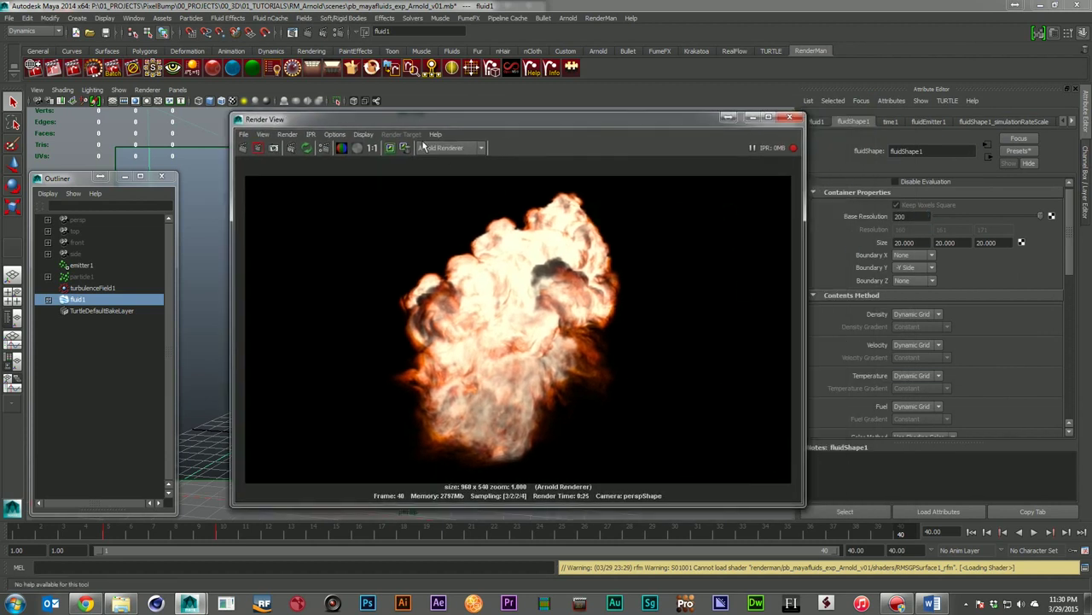
{"action": "left_click_drag", "start_coordinate": [419, 119], "coordinate": [638, 107]}
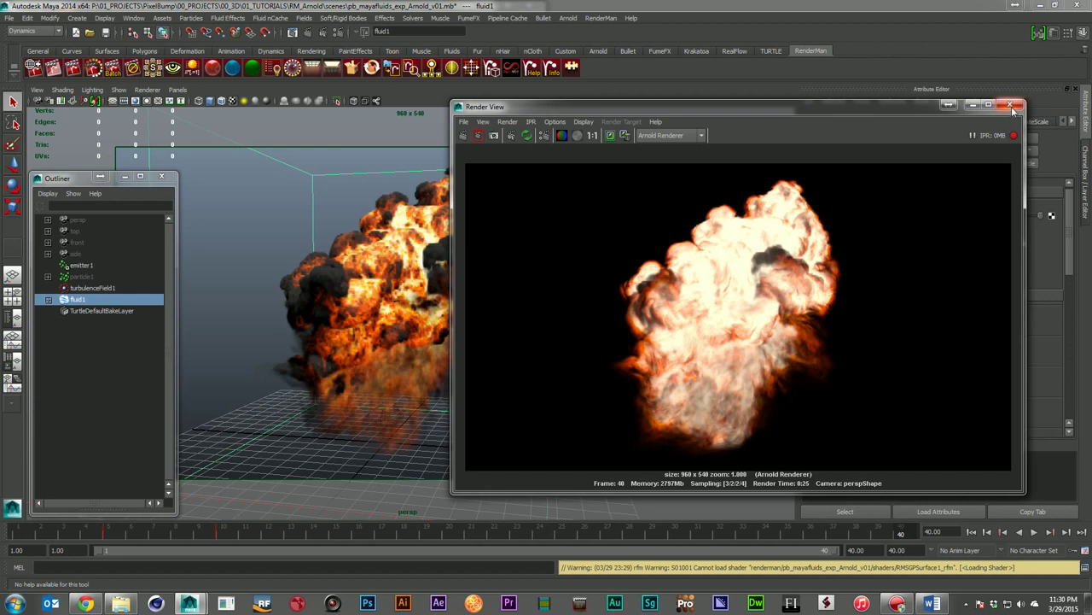
{"action": "left_click", "coordinate": [1012, 108]}
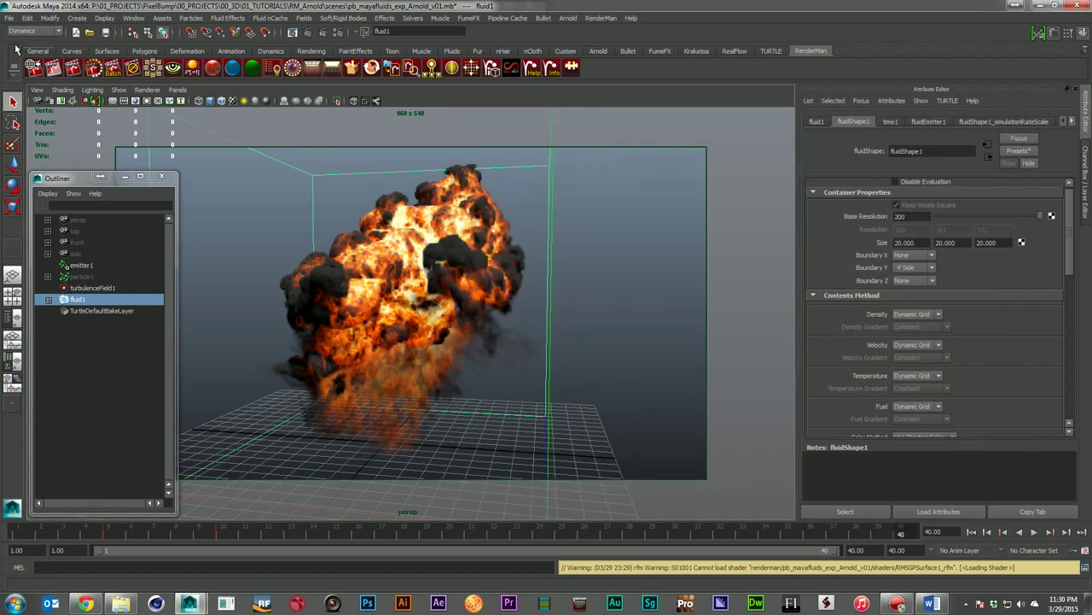
Open the pb_mayafluids_exp_RM_Reyes_v01 scene.
{"action": "left_click", "coordinate": [8, 18]}
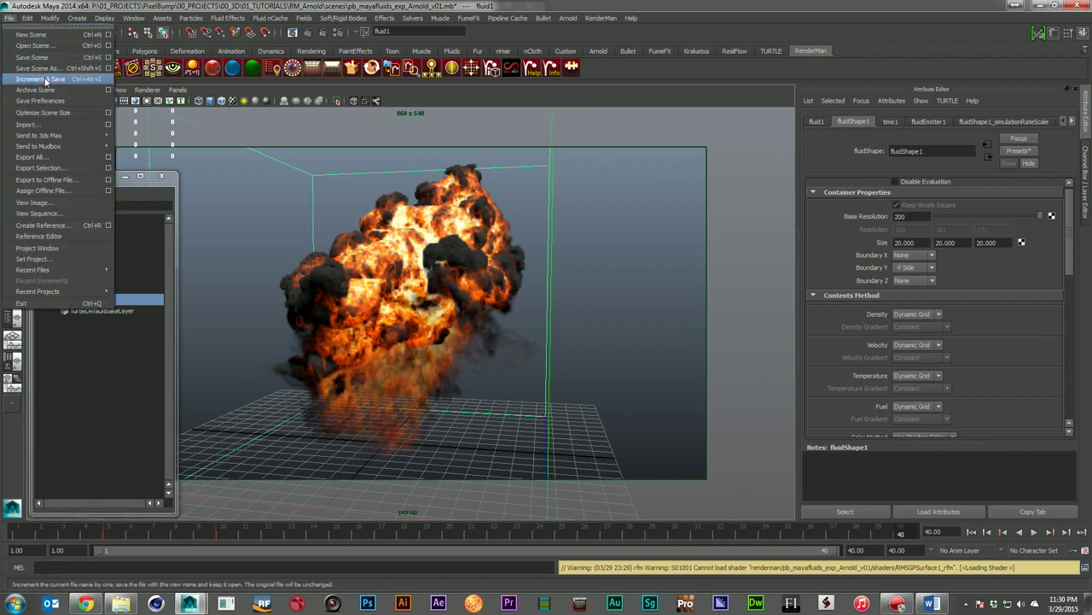
{"action": "left_click", "coordinate": [36, 46]}
{"action": "double_click", "coordinate": [103, 196]}
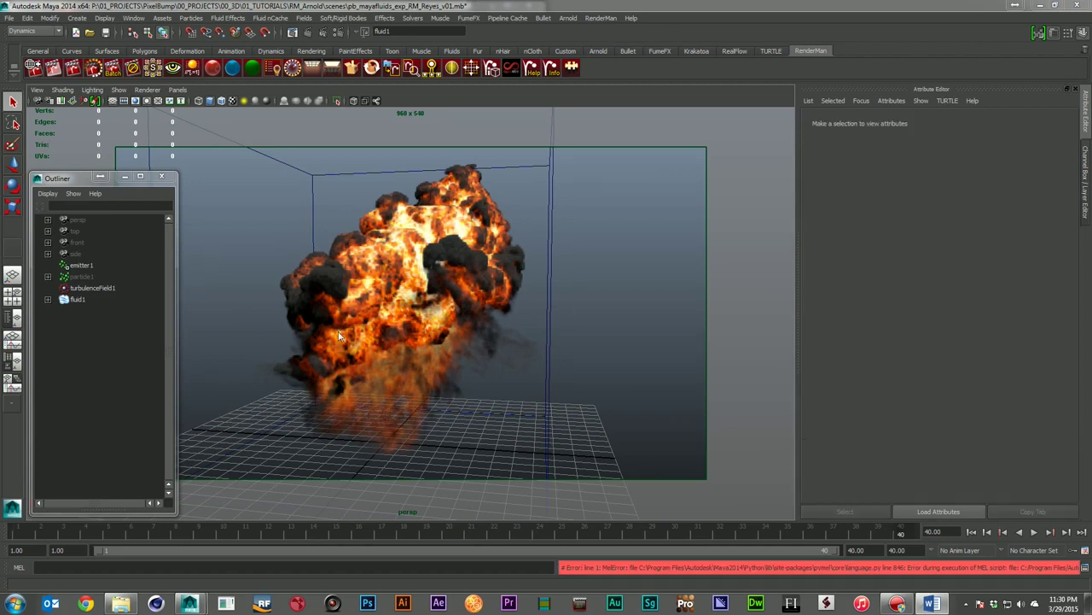
Select fluid1, look over the RenderMan volume control options, and review the shape's Extra RenderMan Attributes.
{"action": "left_click", "coordinate": [78, 300]}
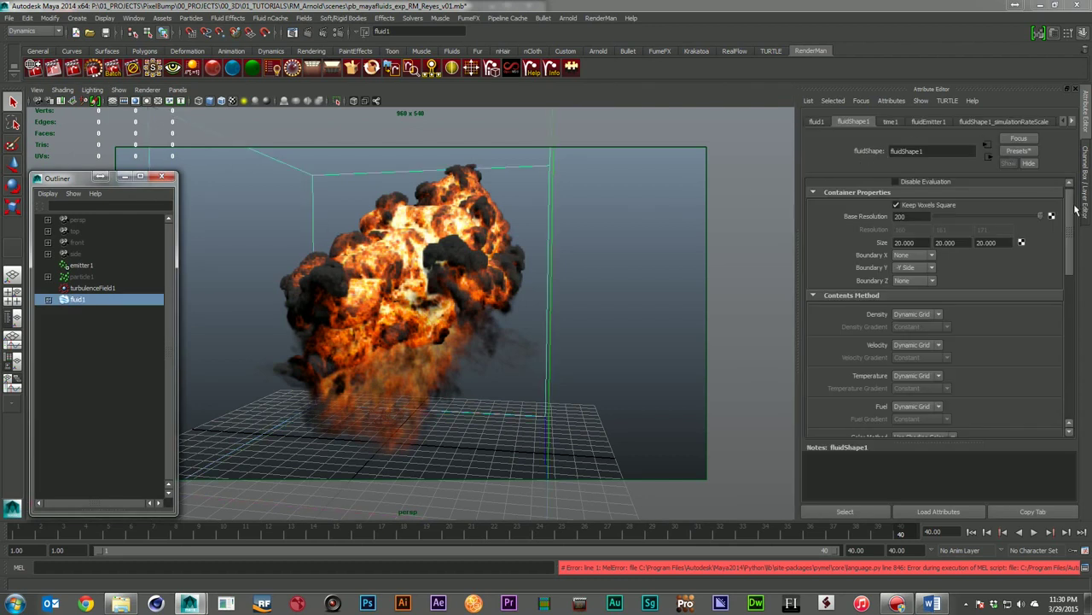
{"action": "scroll", "coordinate": [1074, 413], "scroll_direction": "down", "scroll_amount": 15}
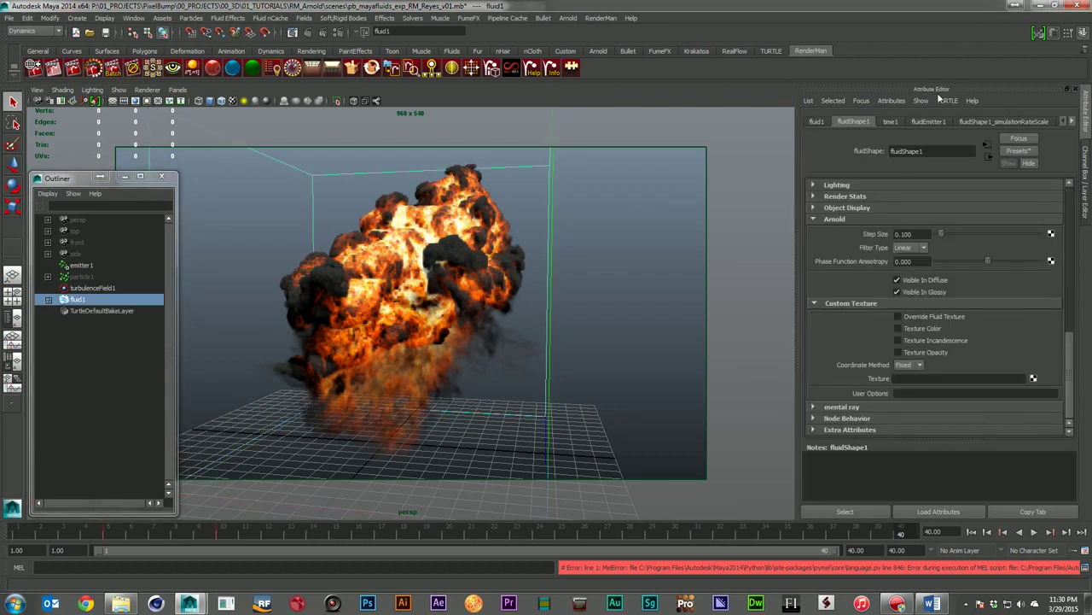
{"action": "left_click", "coordinate": [891, 100]}
{"action": "mouse_move", "coordinate": [906, 144]}
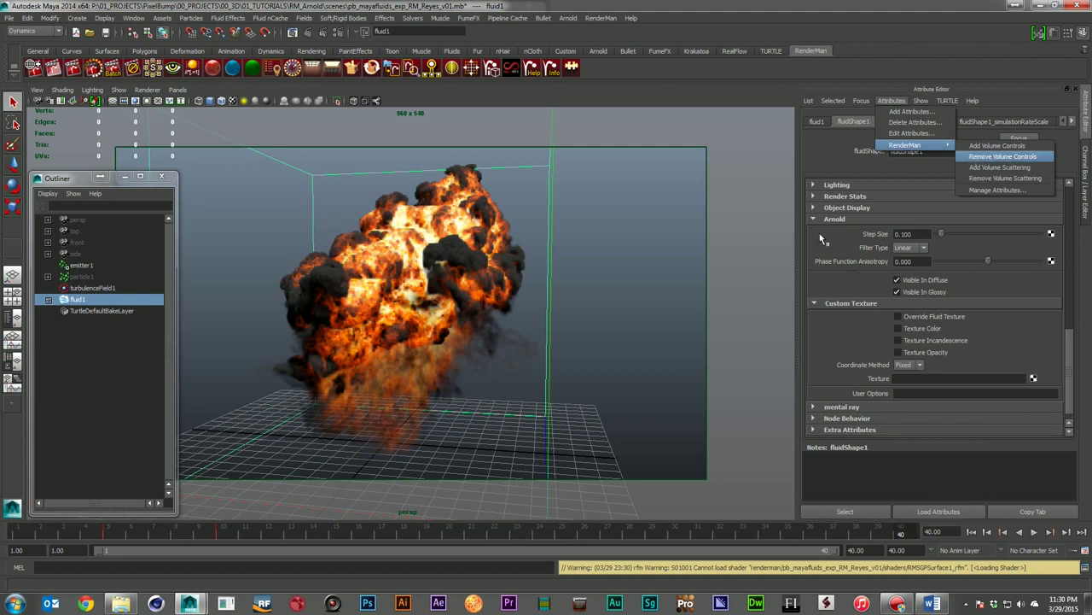
{"action": "left_click", "coordinate": [871, 429]}
{"action": "scroll", "coordinate": [948, 376], "scroll_direction": "down", "scroll_amount": 3}
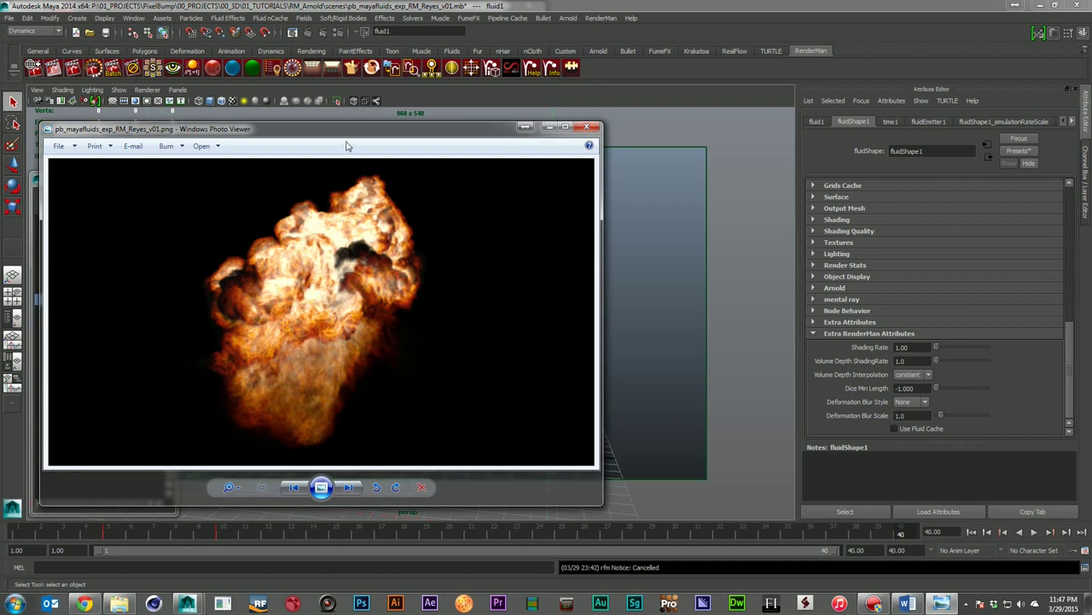
Compare the saved pb_mayafluids_exp_RM_Reyes_v01.png render with the explosion in the viewport.
{"action": "left_click_drag", "start_coordinate": [347, 136], "coordinate": [858, 139]}
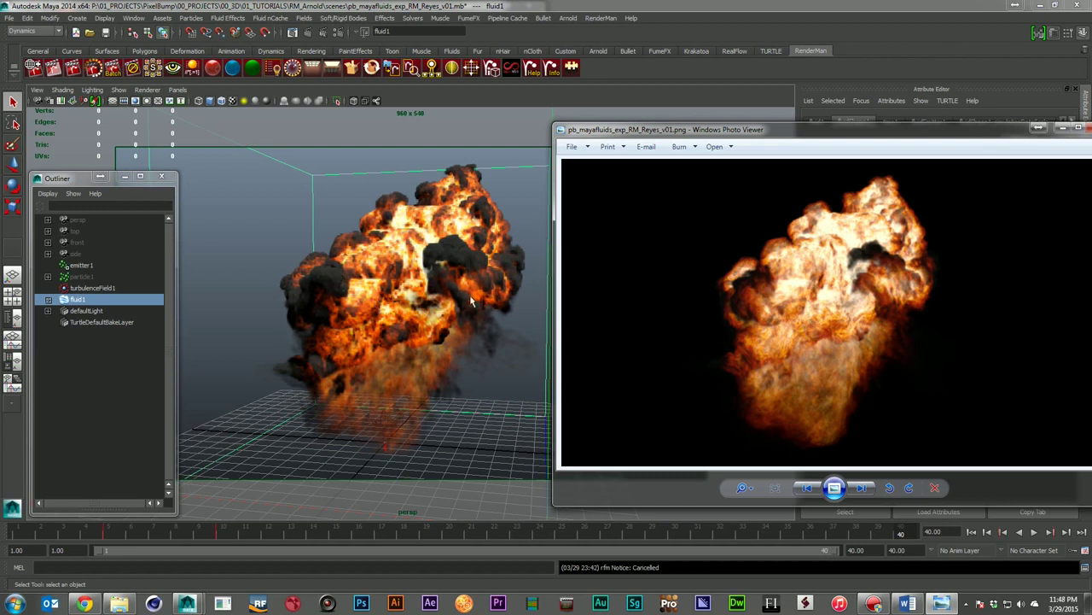
{"action": "left_click_drag", "start_coordinate": [943, 139], "coordinate": [401, 130]}
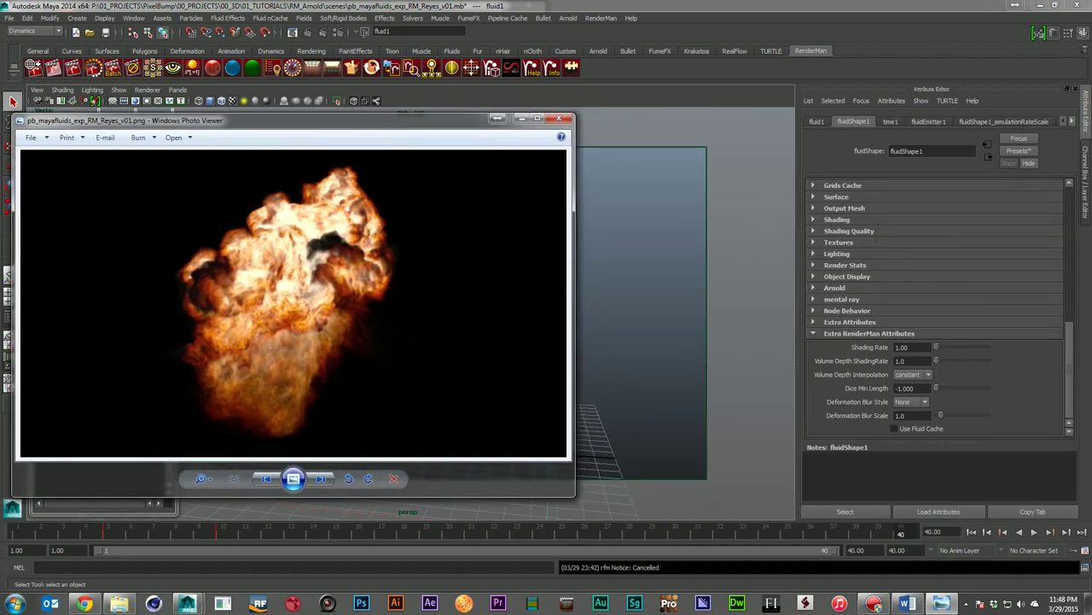
{"action": "left_click_drag", "start_coordinate": [218, 123], "coordinate": [626, 129]}
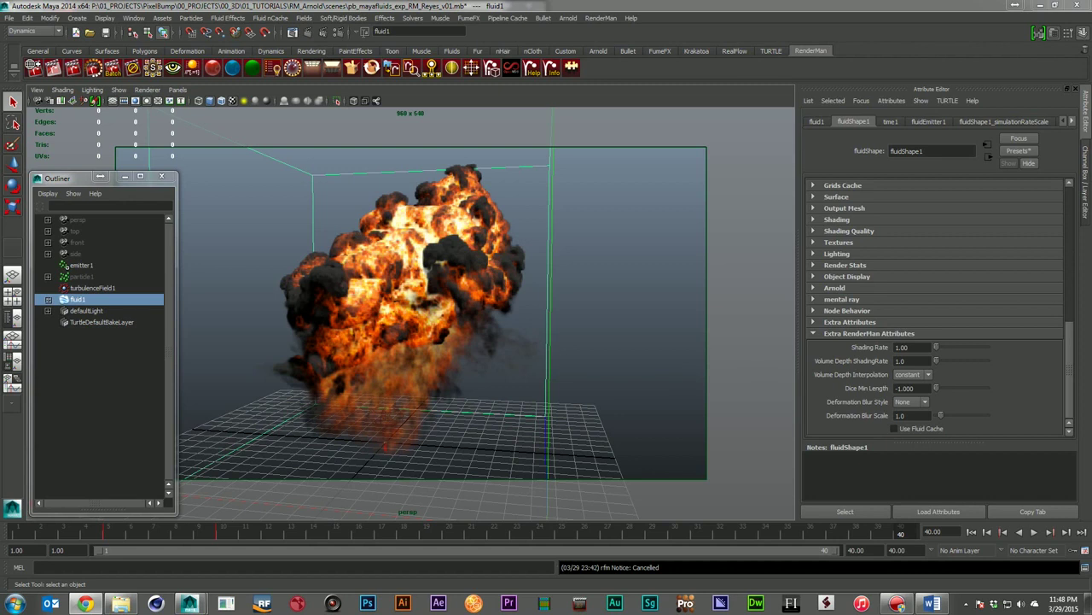
Switch to Chrome and review the RenderMan Particles documentation page down to its examples of rendered particle types.
{"action": "left_click", "coordinate": [86, 603]}
{"action": "left_click_drag", "start_coordinate": [849, 22], "coordinate": [602, 33]}
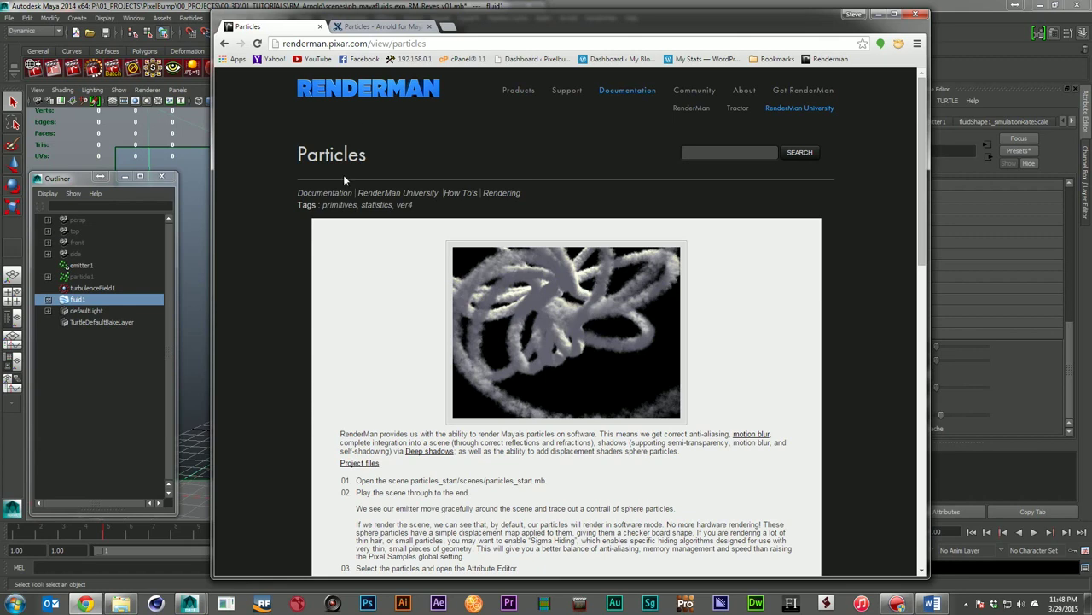
{"action": "scroll", "coordinate": [704, 407], "scroll_direction": "down", "scroll_amount": 2}
{"action": "scroll", "coordinate": [705, 407], "scroll_direction": "down", "scroll_amount": 12}
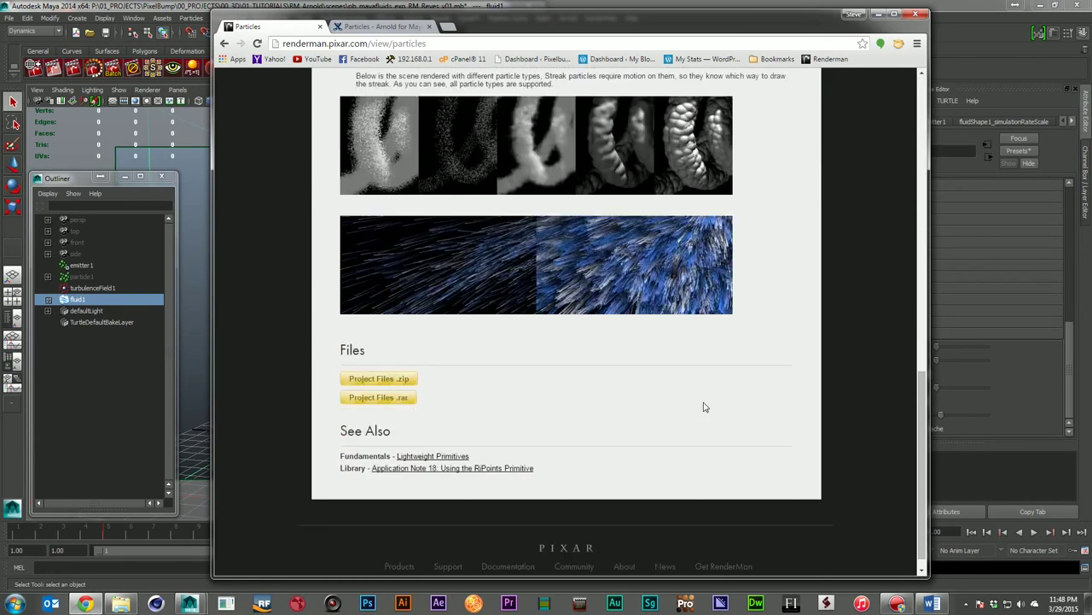
{"action": "scroll", "coordinate": [551, 344], "scroll_direction": "up", "scroll_amount": 3}
{"action": "scroll", "coordinate": [424, 284], "scroll_direction": "down", "scroll_amount": 1}
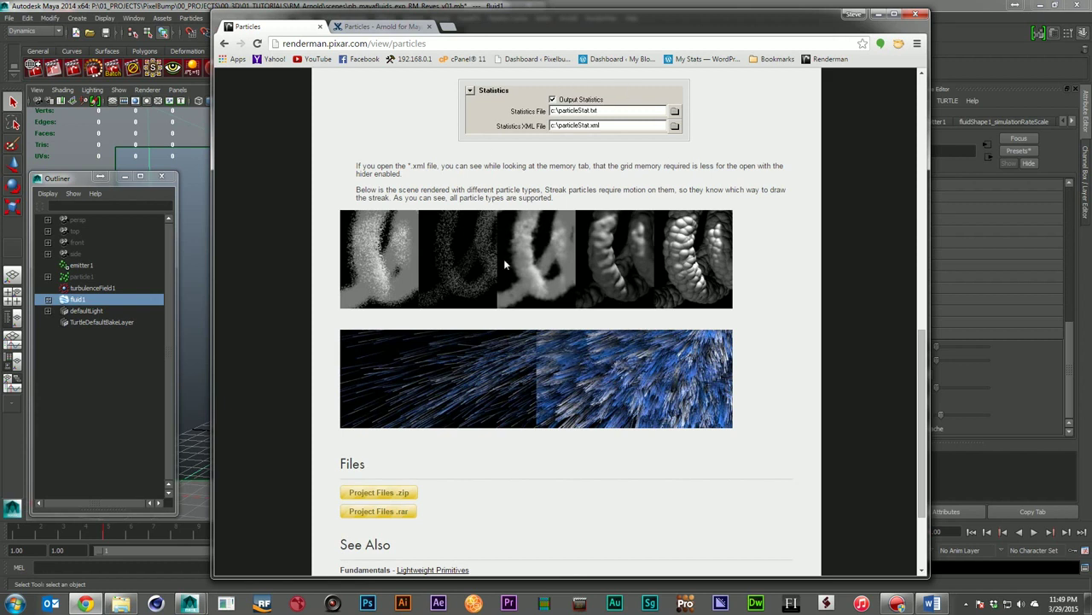
Review the Arnold for Maya Particles page's limitations and Render Points As examples, comparing them with RenderMan's particle examples.
{"action": "left_click", "coordinate": [401, 26]}
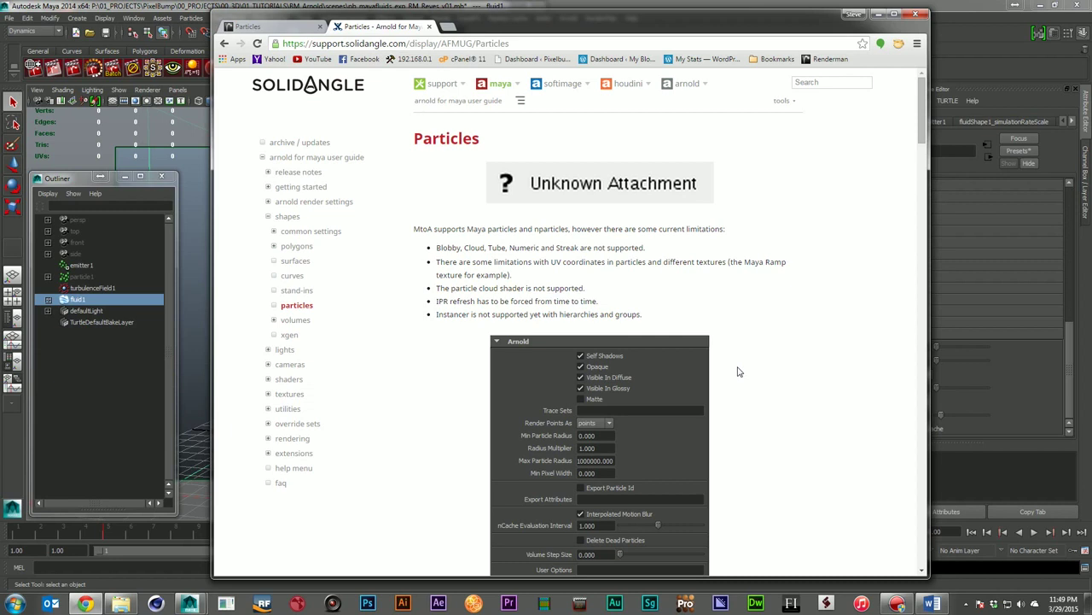
{"action": "scroll", "coordinate": [739, 371], "scroll_direction": "down", "scroll_amount": 4}
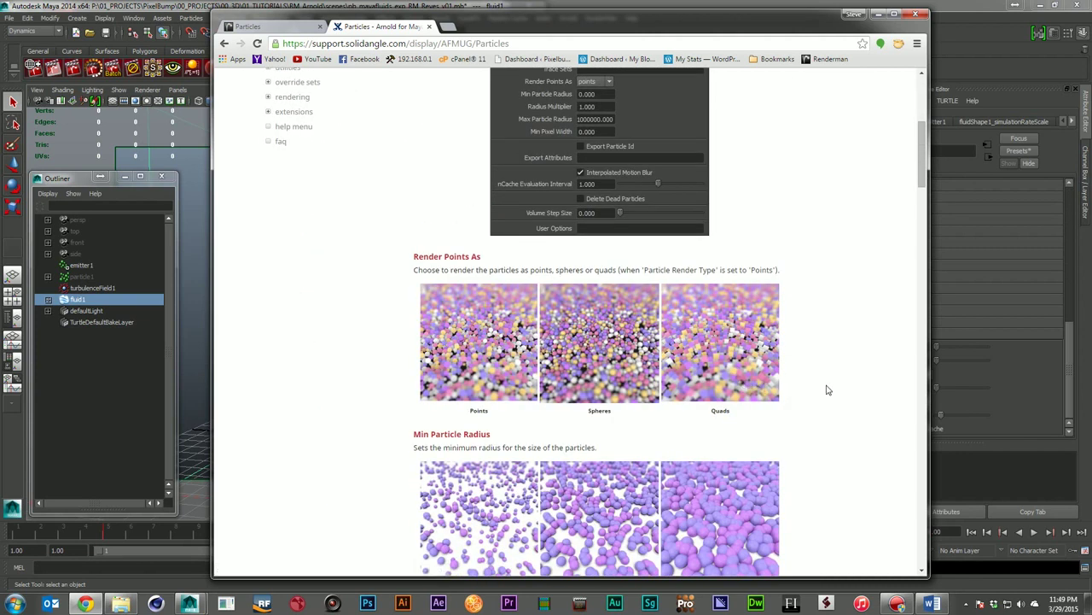
{"action": "left_click", "coordinate": [256, 27]}
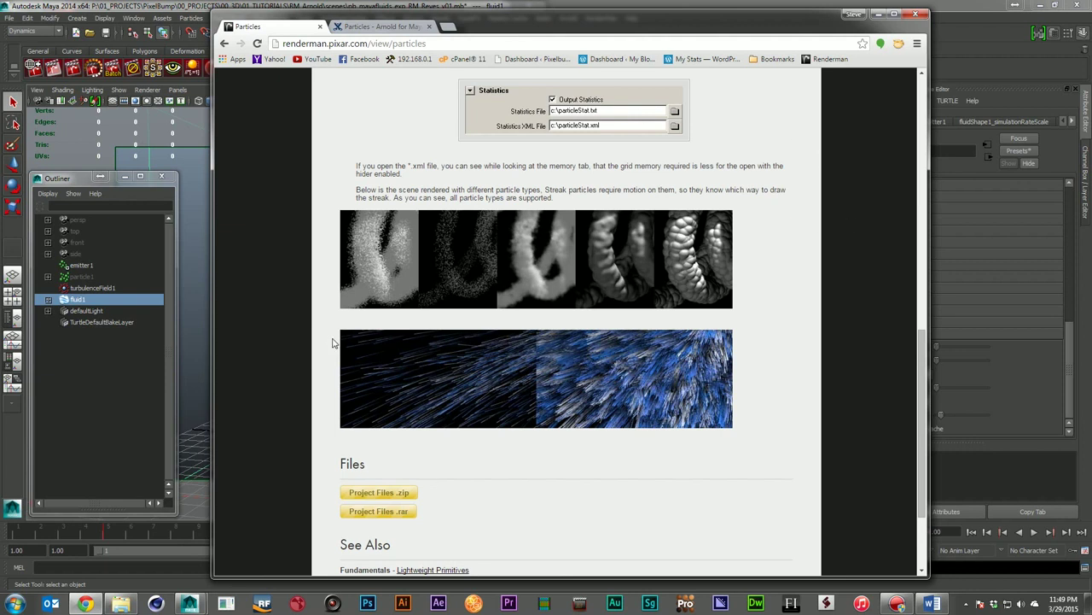
{"action": "left_click", "coordinate": [380, 26]}
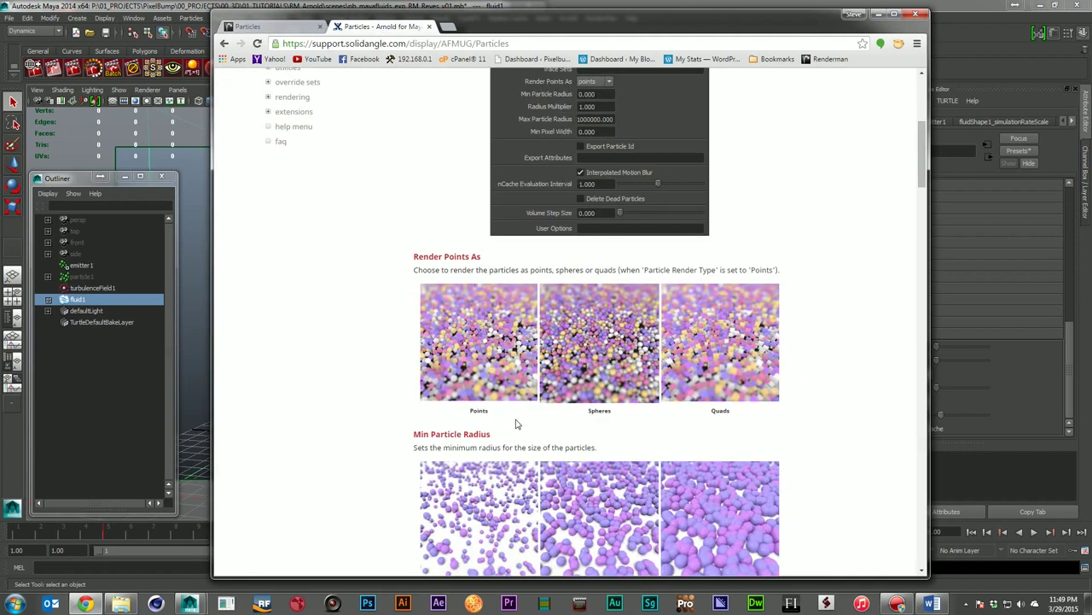
Review Arnold's particle radius and Min Pixel Width examples, and compare its particle limitations and settings with RenderMan's rendered particle types.
{"action": "scroll", "coordinate": [824, 444], "scroll_direction": "down", "scroll_amount": 6}
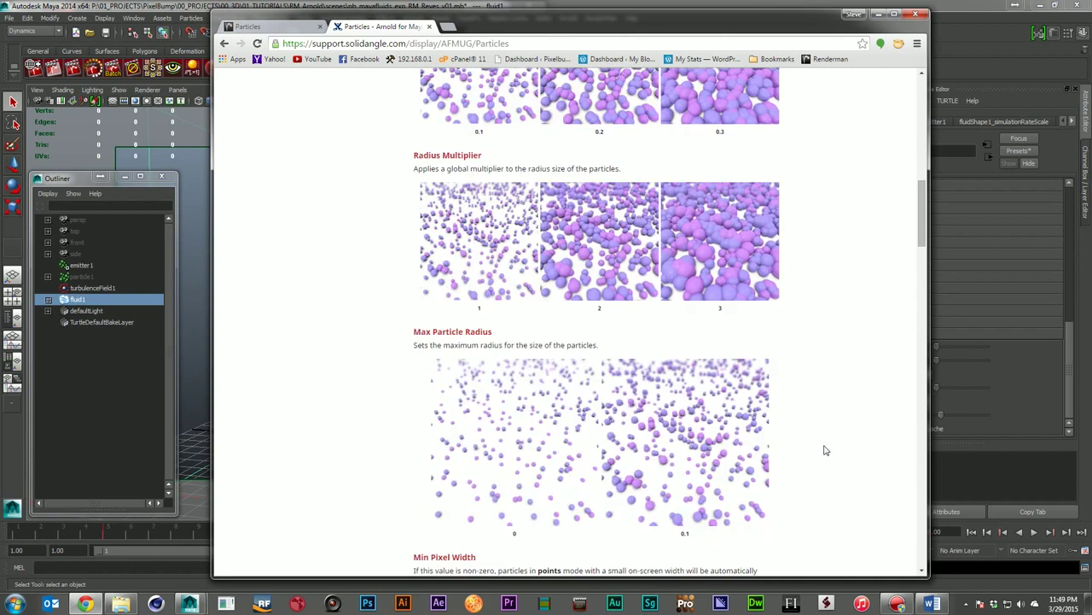
{"action": "scroll", "coordinate": [825, 450], "scroll_direction": "down", "scroll_amount": 2}
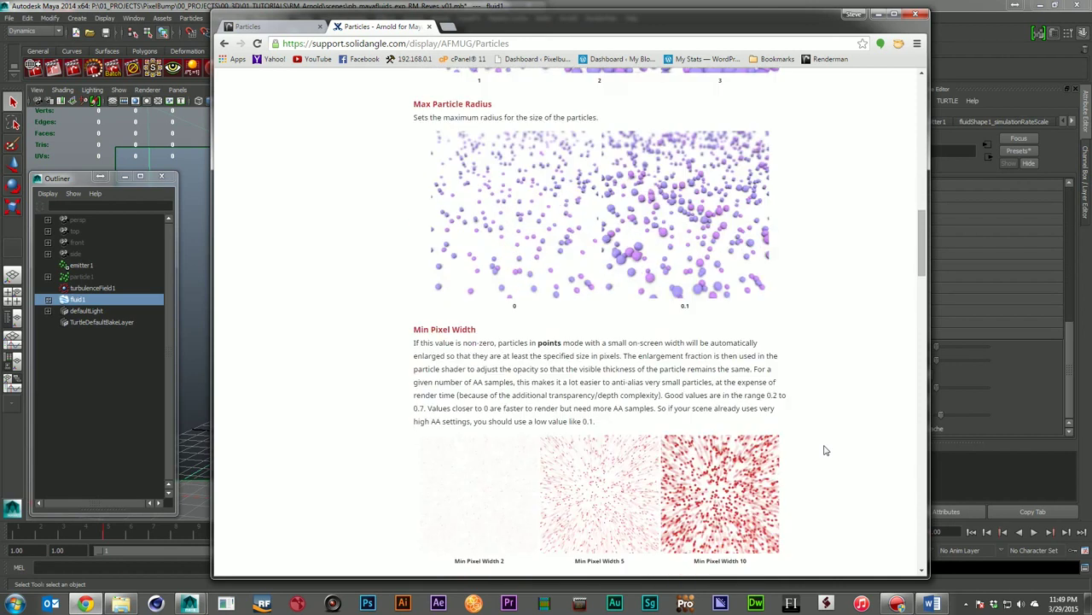
{"action": "scroll", "coordinate": [825, 450], "scroll_direction": "up", "scroll_amount": 15}
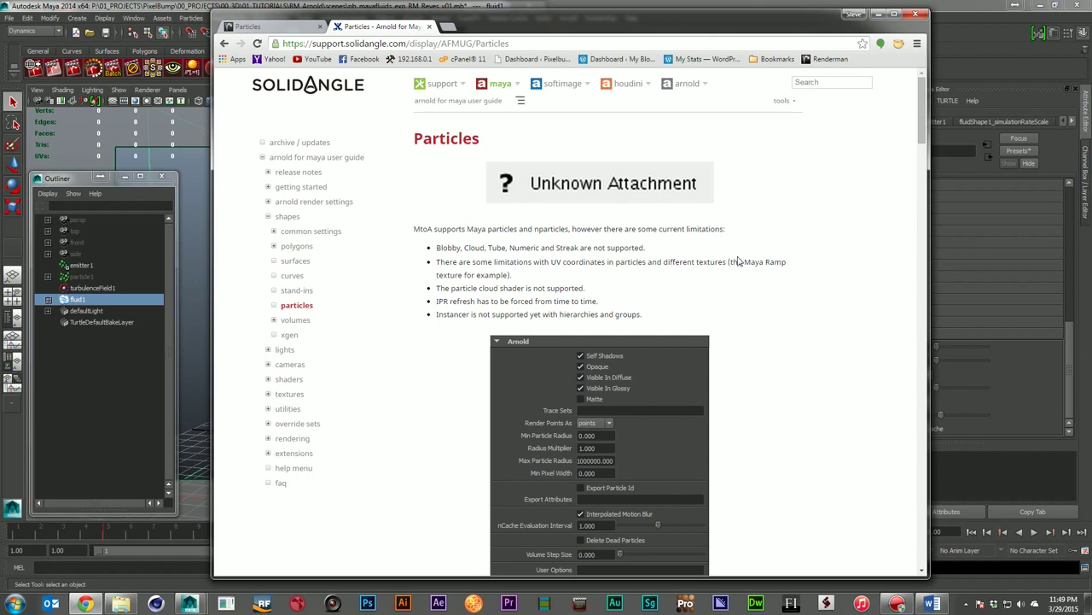
{"action": "left_click", "coordinate": [244, 27]}
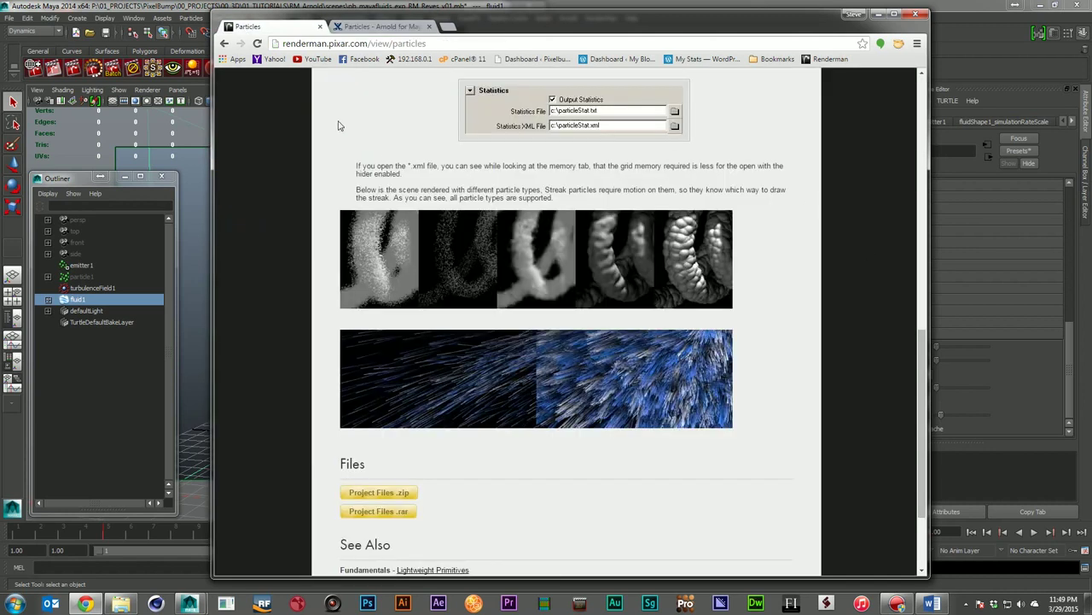
{"action": "left_click", "coordinate": [372, 28]}
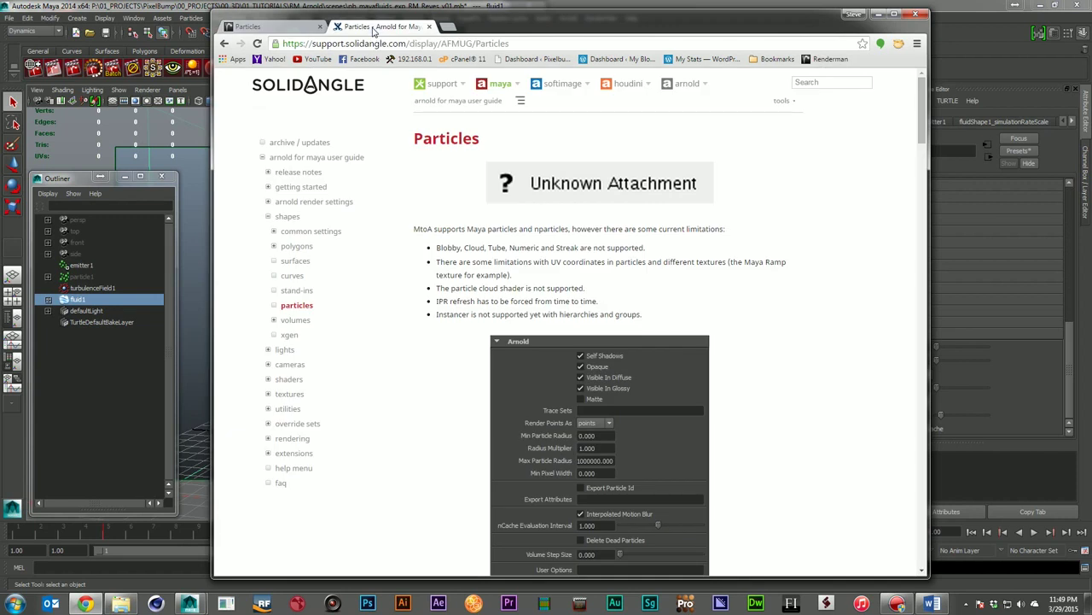
{"action": "scroll", "coordinate": [866, 324], "scroll_direction": "down", "scroll_amount": 2}
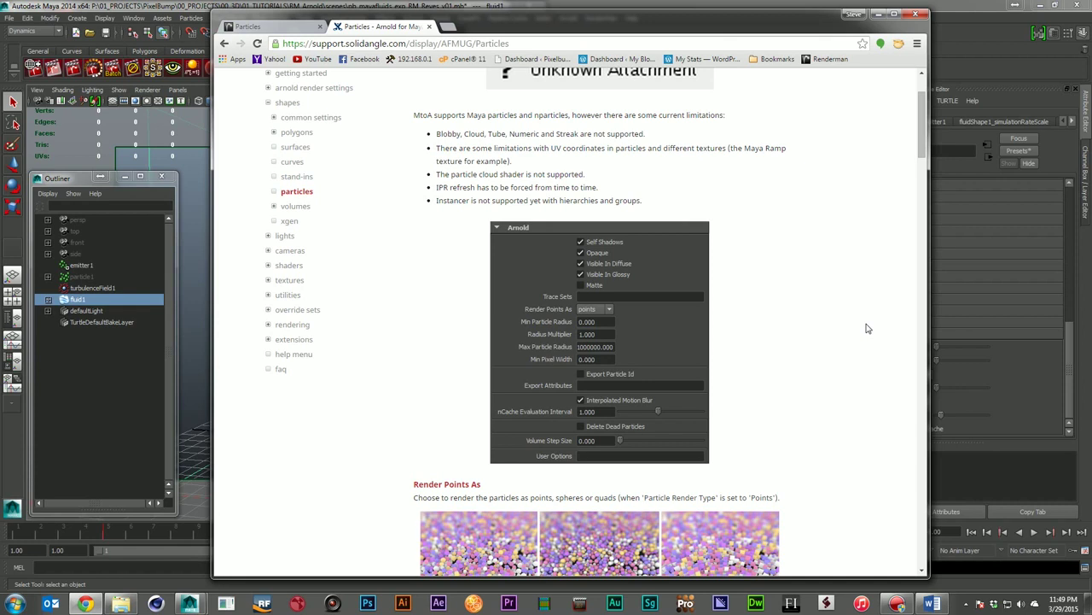